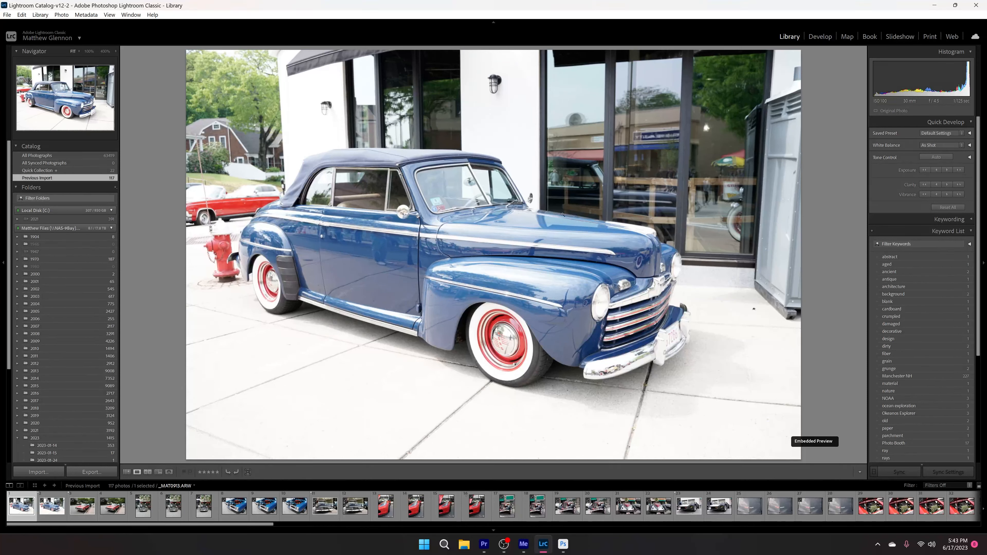
# Review the Previous Import photos one by one, from the blue convertible to the front shot of the weathered Ford
pyautogui.press('Right')
pyautogui.press('Right')
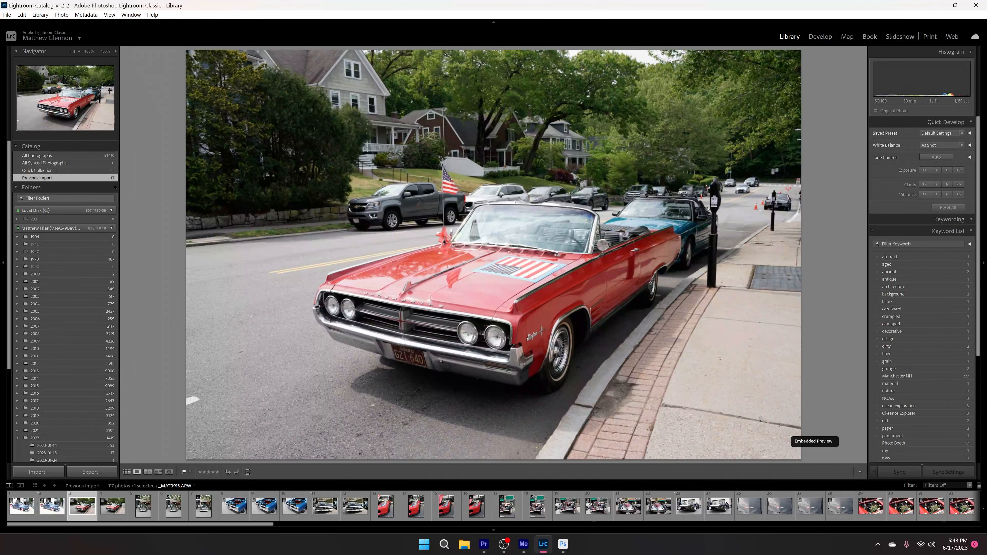
pyautogui.press('Right')
pyautogui.press('Right')
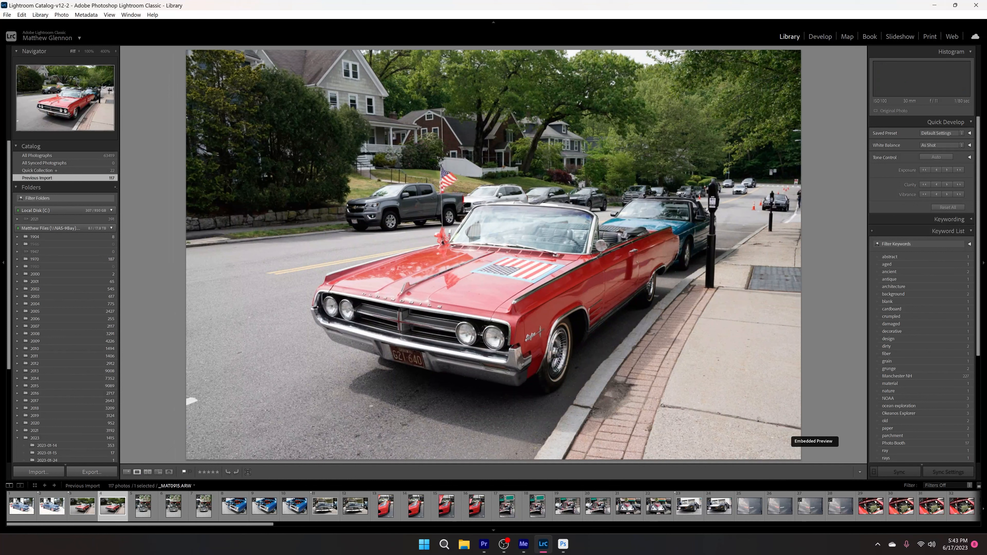
pyautogui.press('Right')
pyautogui.press('Right')
pyautogui.press('Right')
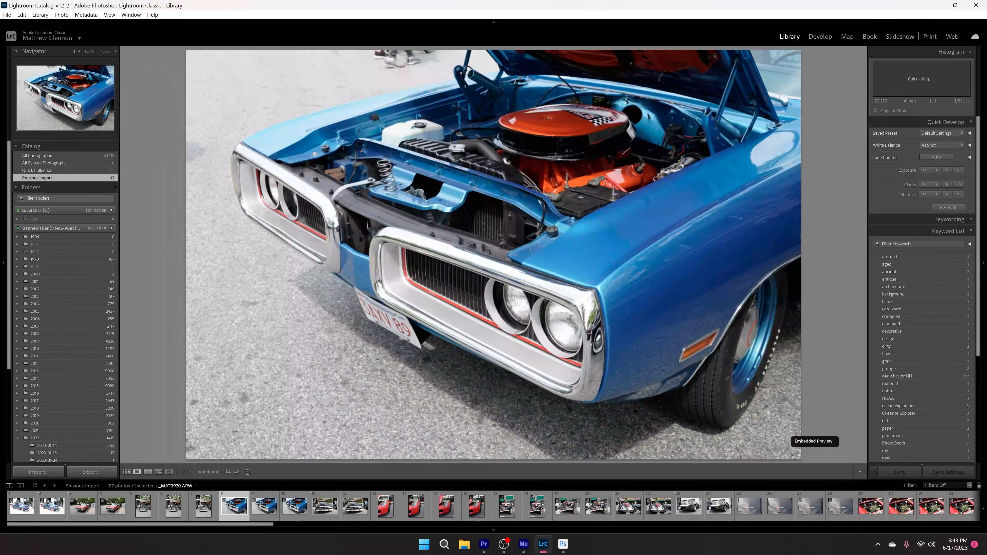
pyautogui.press('Right')
pyautogui.press('Right')
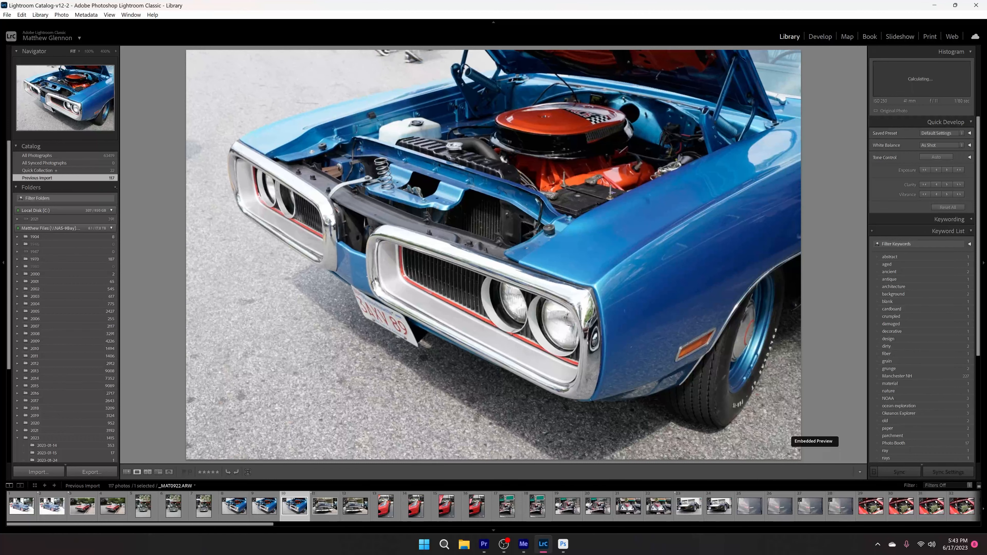
pyautogui.press('Right')
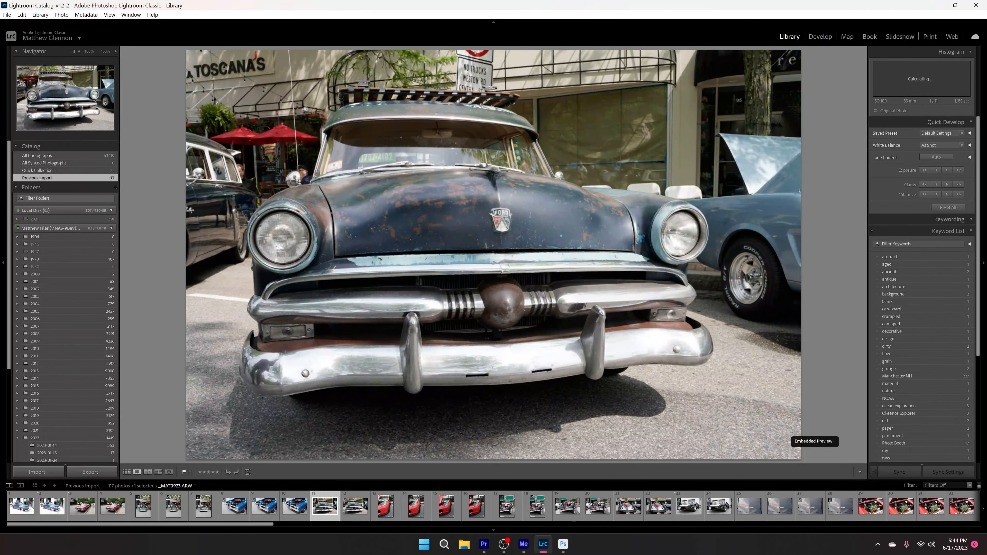
# Compare the two consecutive front shots of the weathered Ford repeatedly, finishing on the first one
pyautogui.press('Right')
pyautogui.press('Left')
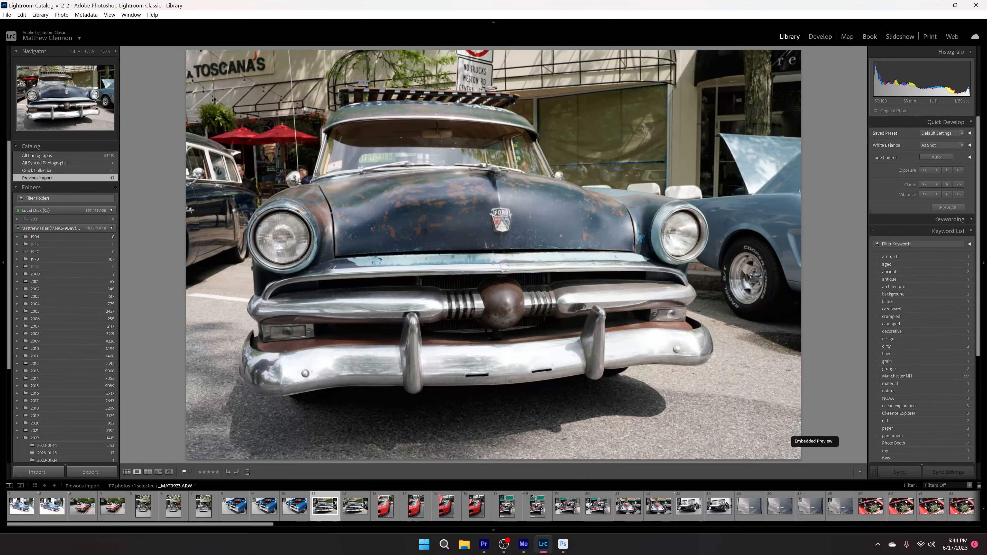
pyautogui.press('Right')
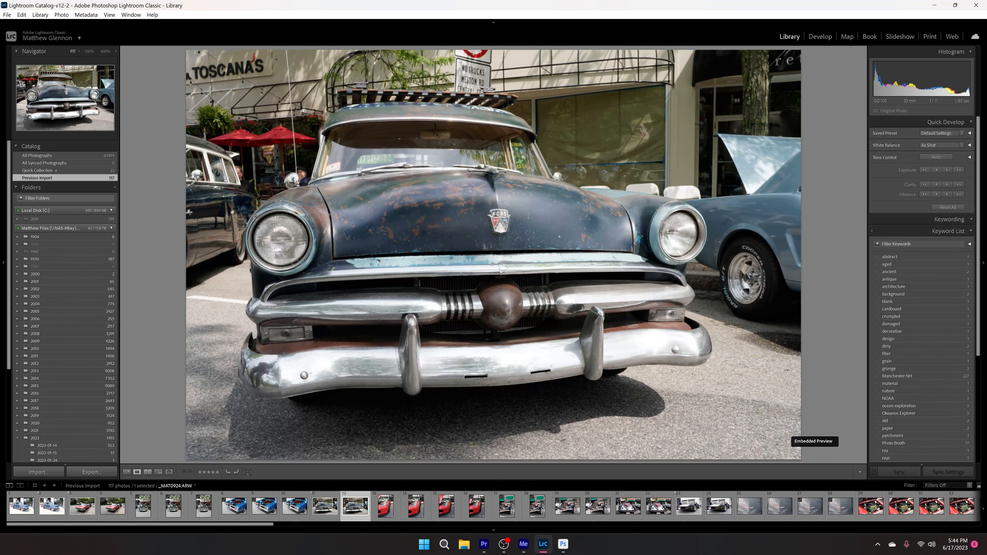
pyautogui.press('Left')
pyautogui.press('Right')
pyautogui.press('Left')
pyautogui.press('Right')
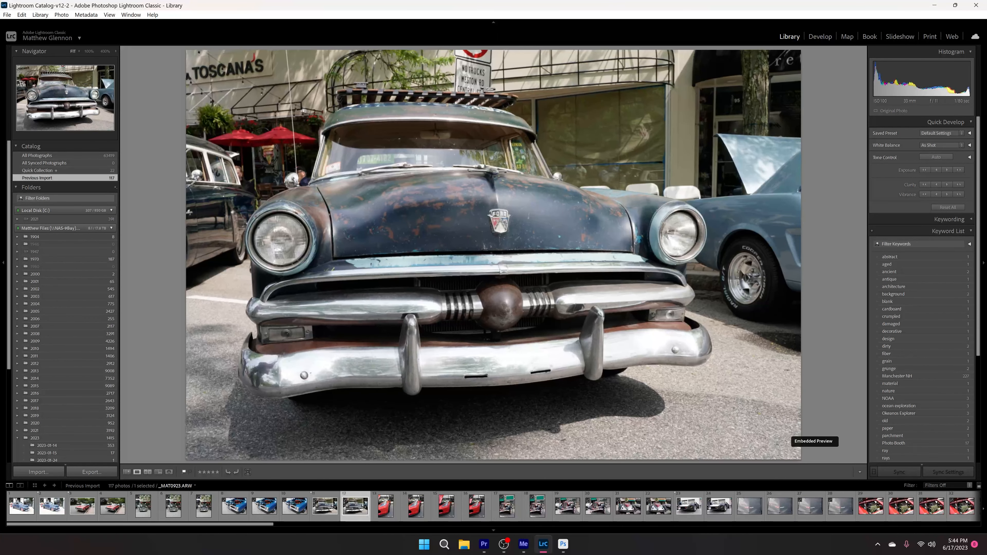
pyautogui.press('Left')
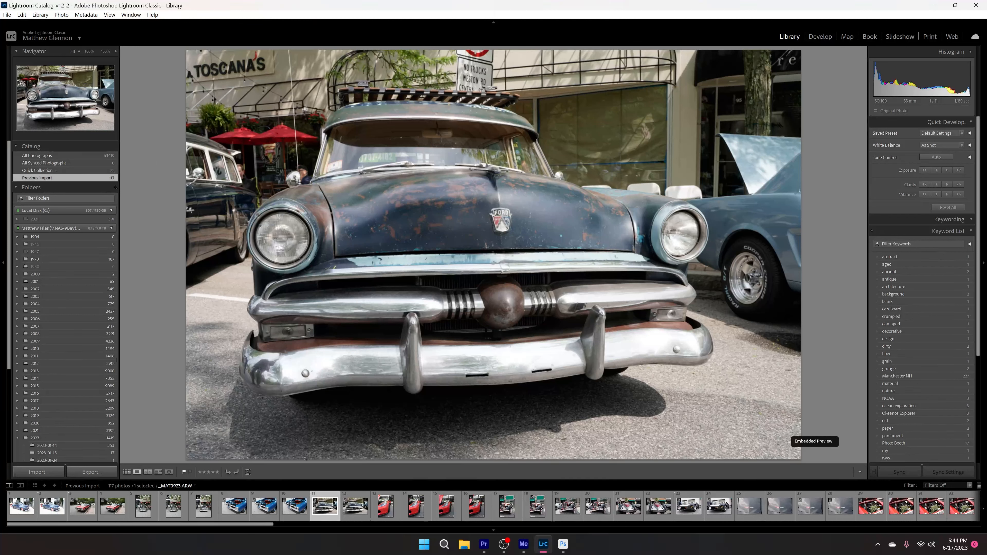
# Check the flag options for the first of the two Ford photos
pyautogui.rightClick(322, 505)
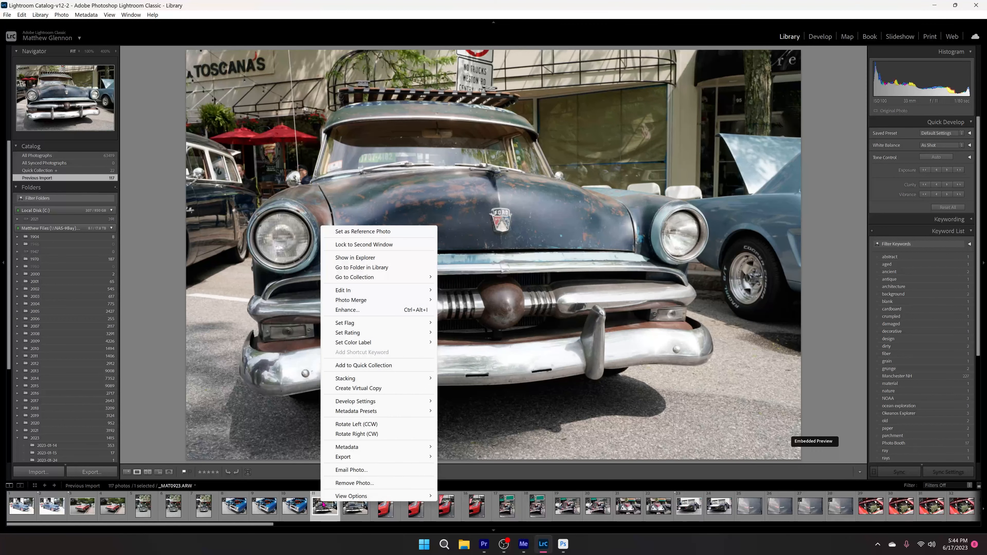
pyautogui.moveTo(350, 323)
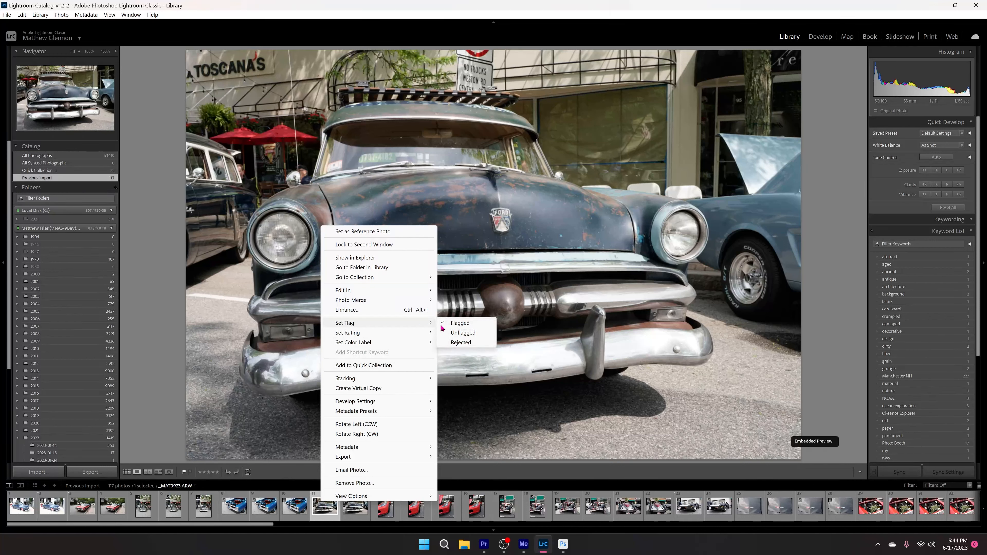
pyautogui.click(332, 7)
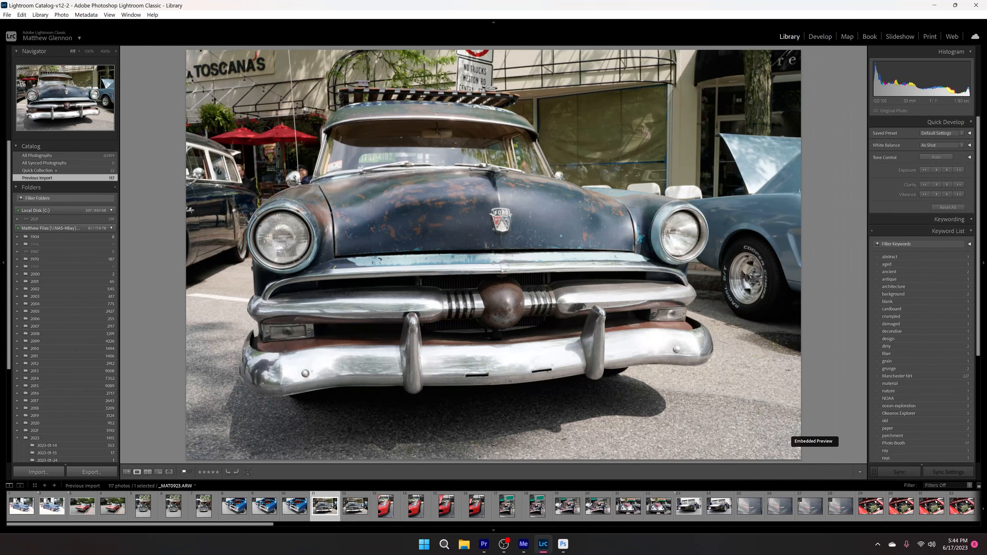
# Review the following photos, from the red sports car to the second rear shot of the red-and-silver antique car
pyautogui.press('Right')
pyautogui.press('Right')
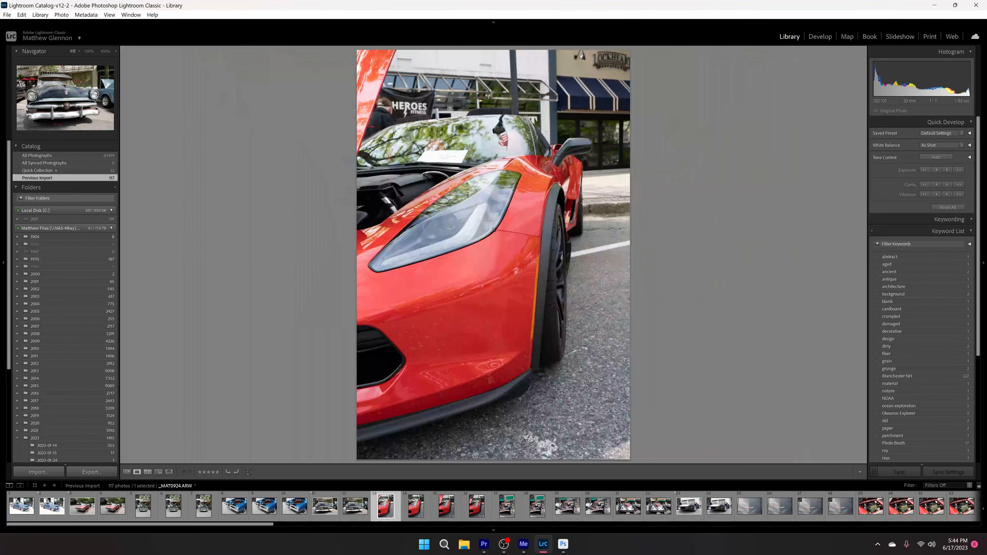
pyautogui.press('Right')
pyautogui.press('Right')
pyautogui.press('Right')
pyautogui.press('Right')
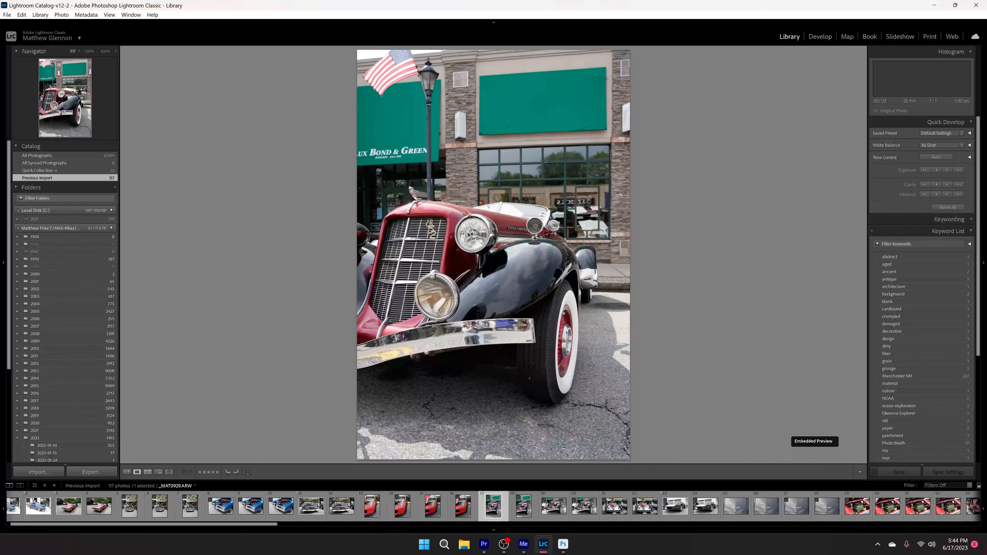
pyautogui.press('Right')
pyautogui.press('Right')
pyautogui.press('Right')
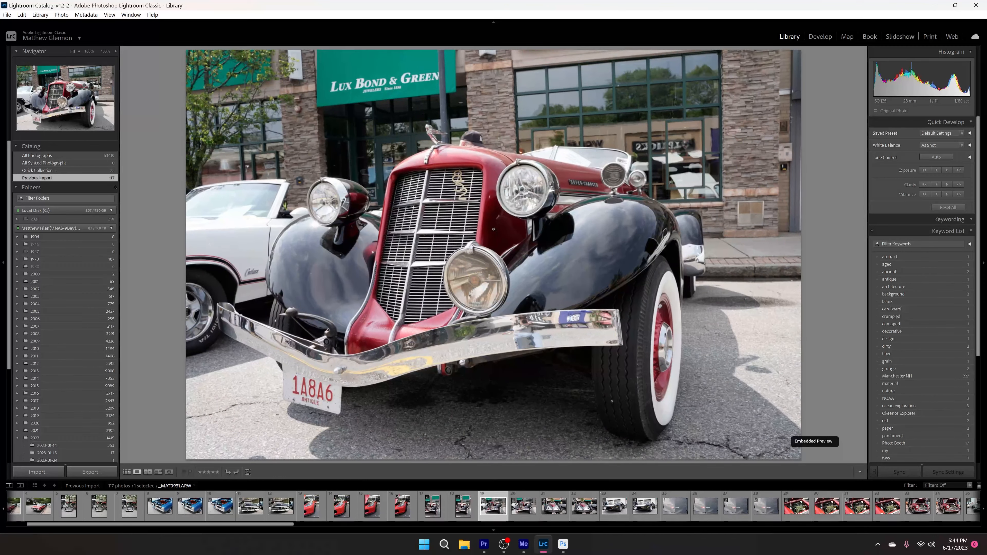
pyautogui.press('Right')
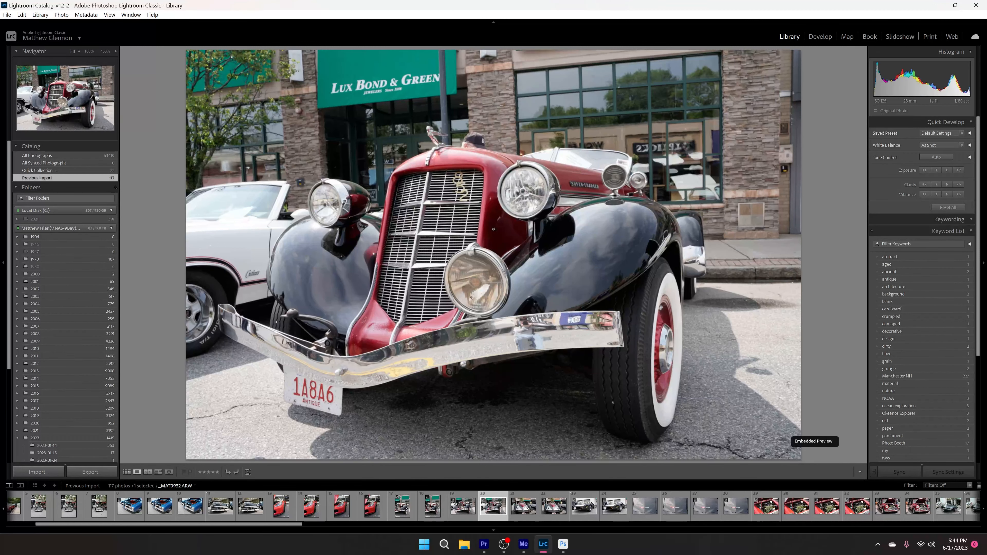
pyautogui.press('Right')
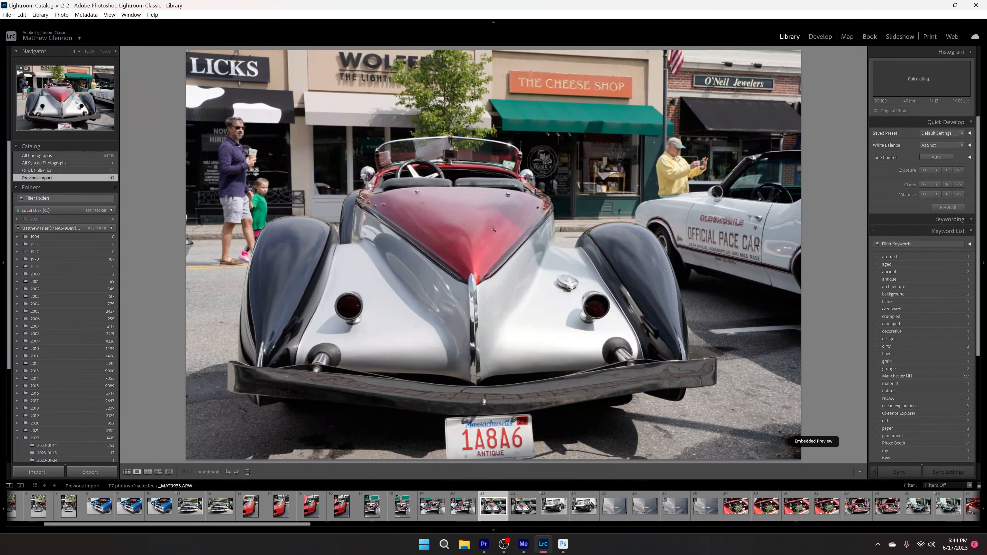
pyautogui.press('Right')
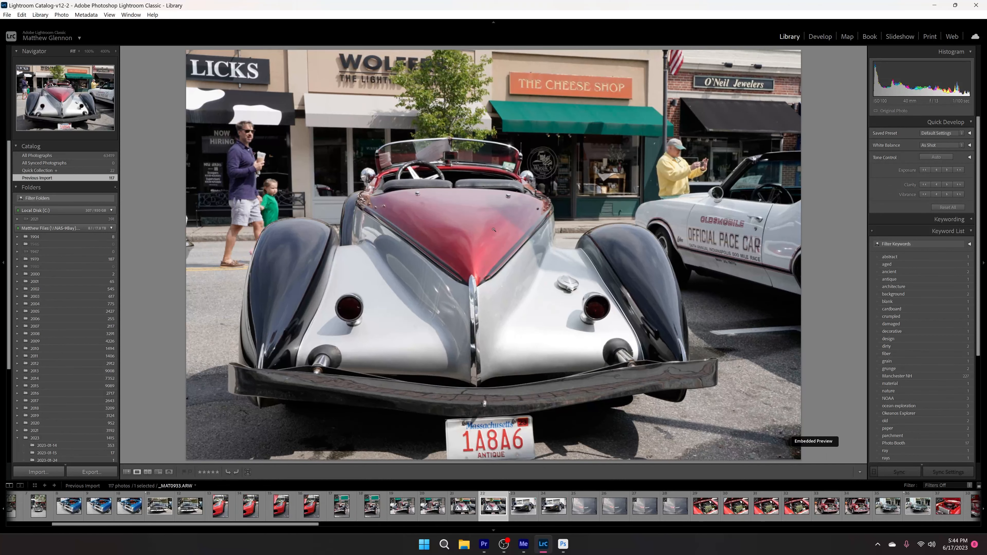
# Compare the two consecutive shots of the black Corvette, finishing on the first one
pyautogui.press('Right')
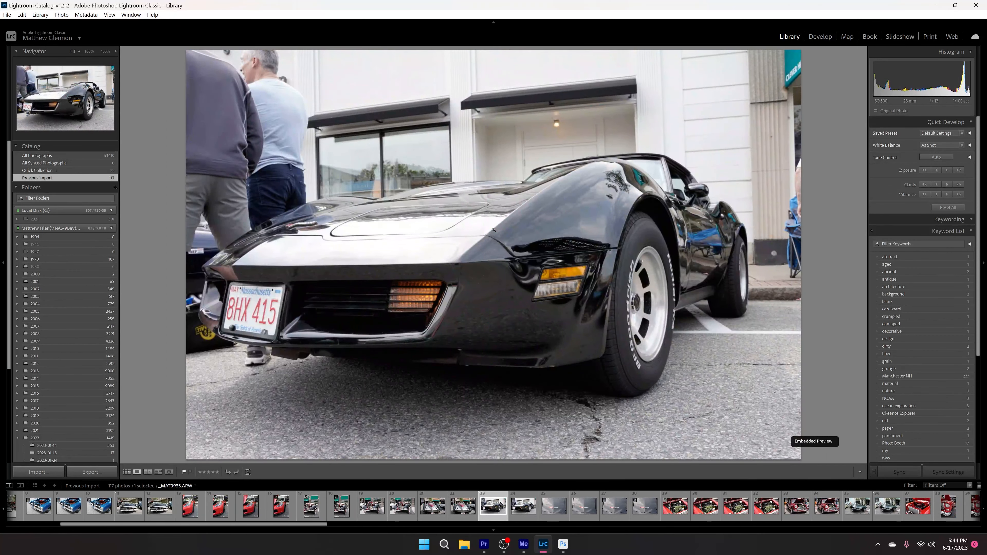
pyautogui.press('Right')
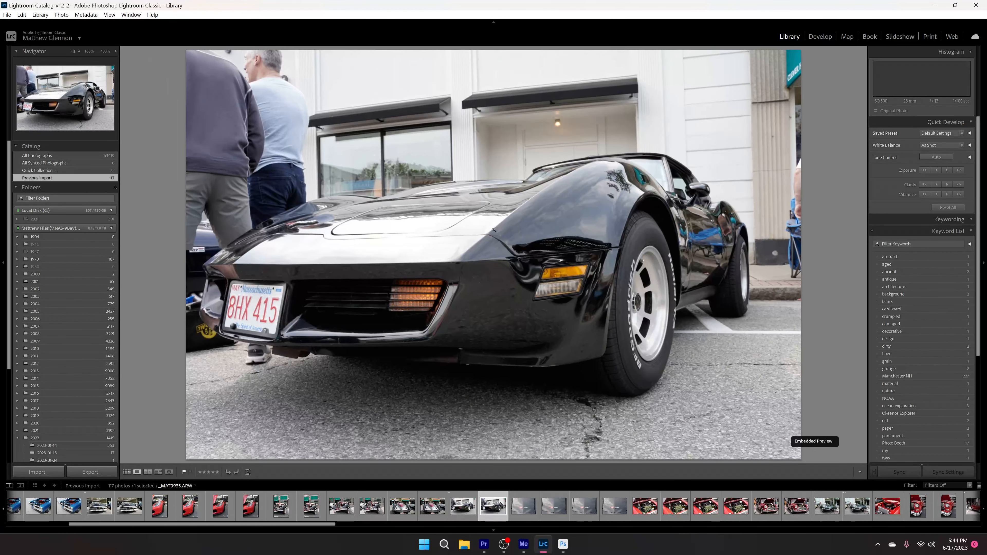
pyautogui.press('Left')
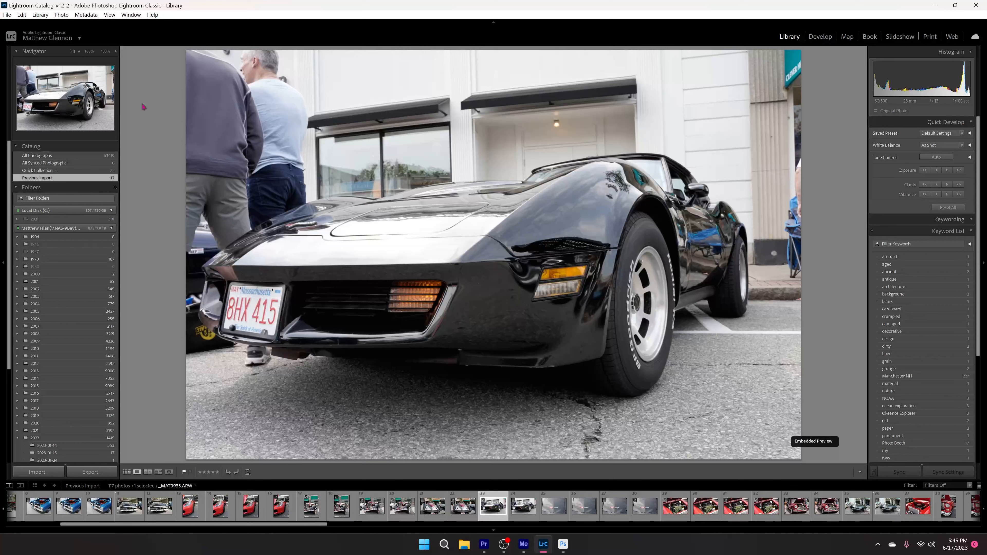
# Magnify the black Corvette's hood beside the two standing people, inspect its detail and reflections, and return to the whole photo
pyautogui.click(290, 240)
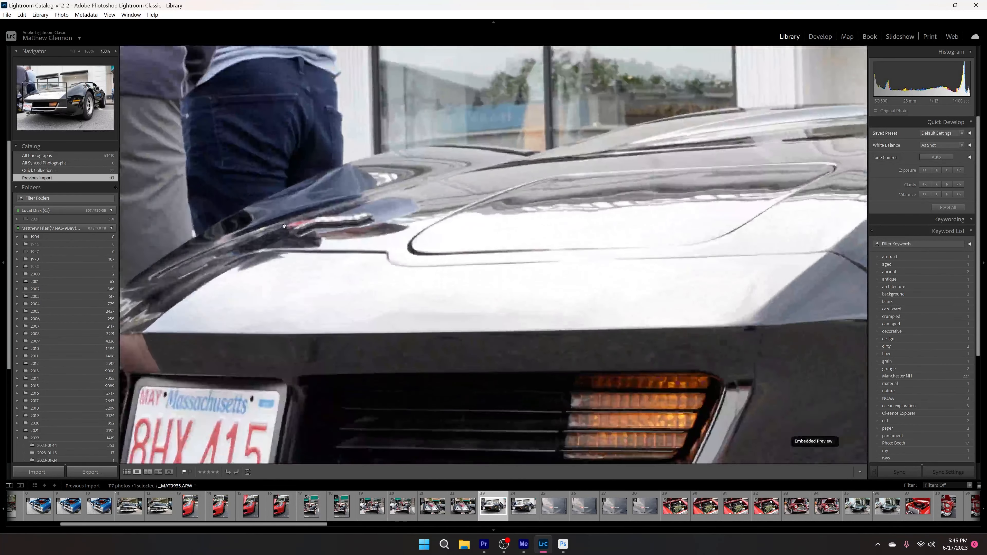
pyautogui.click(249, 250)
pyautogui.click(238, 230)
pyautogui.moveTo(274, 102); pyautogui.dragTo(279, 242)
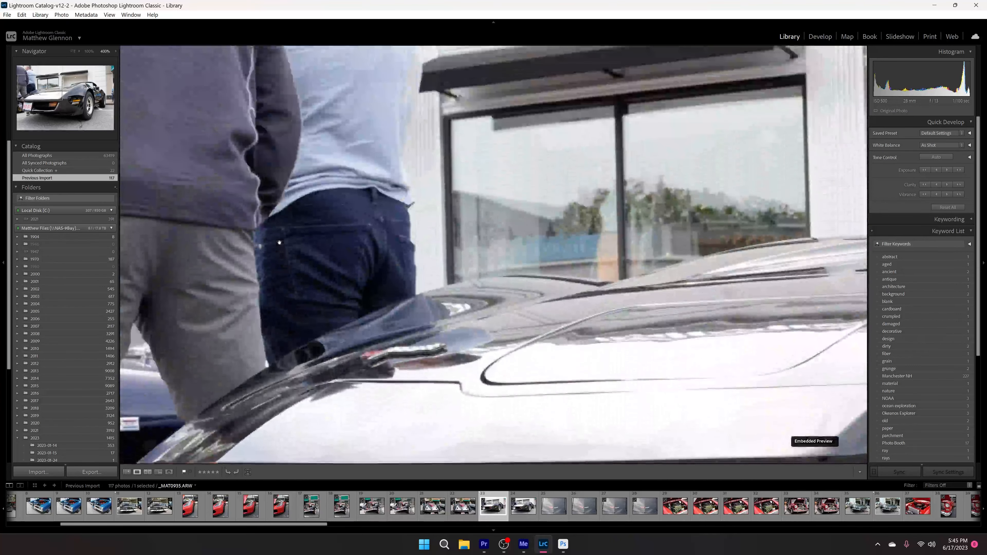
pyautogui.hotkey('ctrl', '=')
pyautogui.hotkey('ctrl', '=')
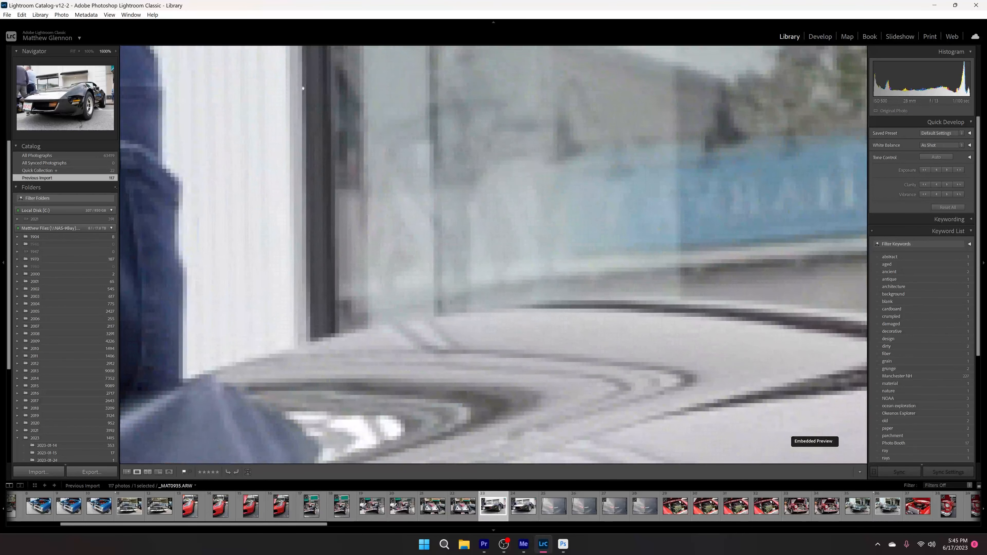
pyautogui.moveTo(321, 301); pyautogui.dragTo(471, 36)
pyautogui.moveTo(368, 227)
pyautogui.mouseDown()
pyautogui.moveTo(516, 95)
pyautogui.moveTo(548, 83)
pyautogui.mouseUp()
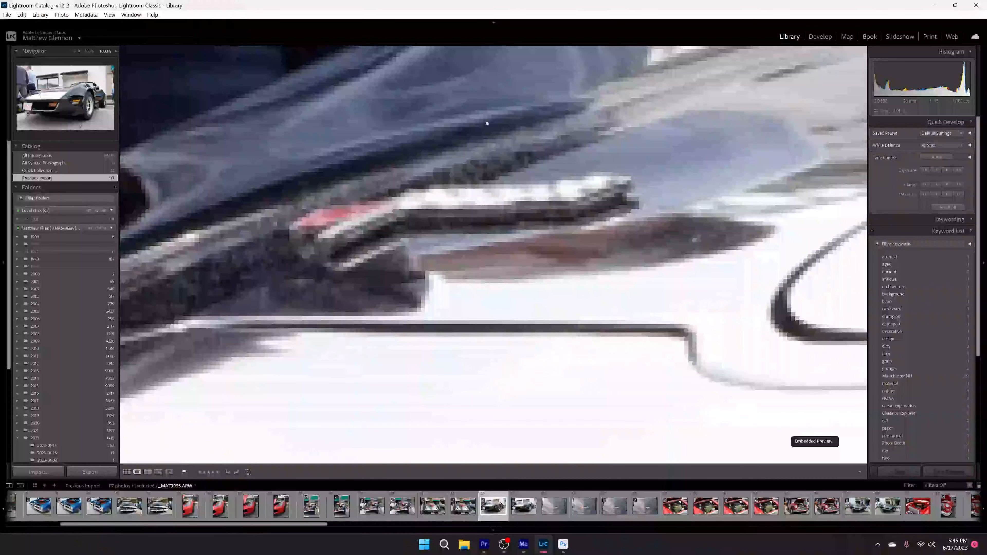
pyautogui.moveTo(488, 123); pyautogui.dragTo(613, 97)
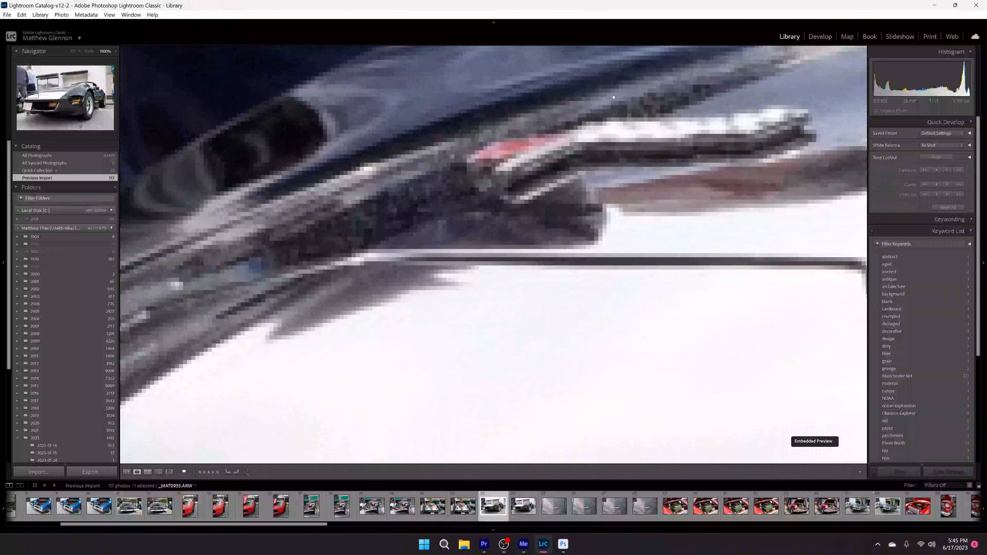
pyautogui.moveTo(376, 249); pyautogui.dragTo(263, 309)
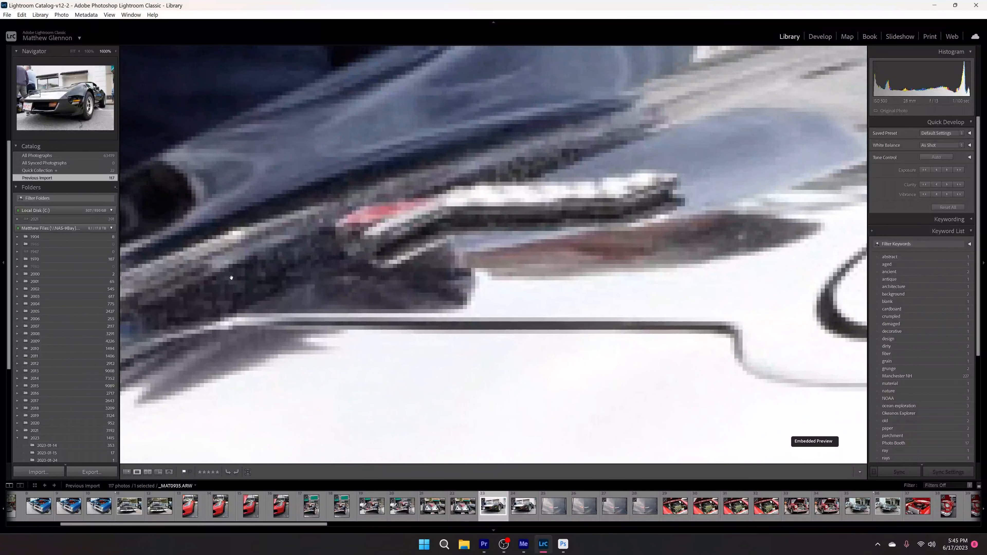
pyautogui.moveTo(745, 234); pyautogui.dragTo(297, 248)
pyautogui.click(298, 248)
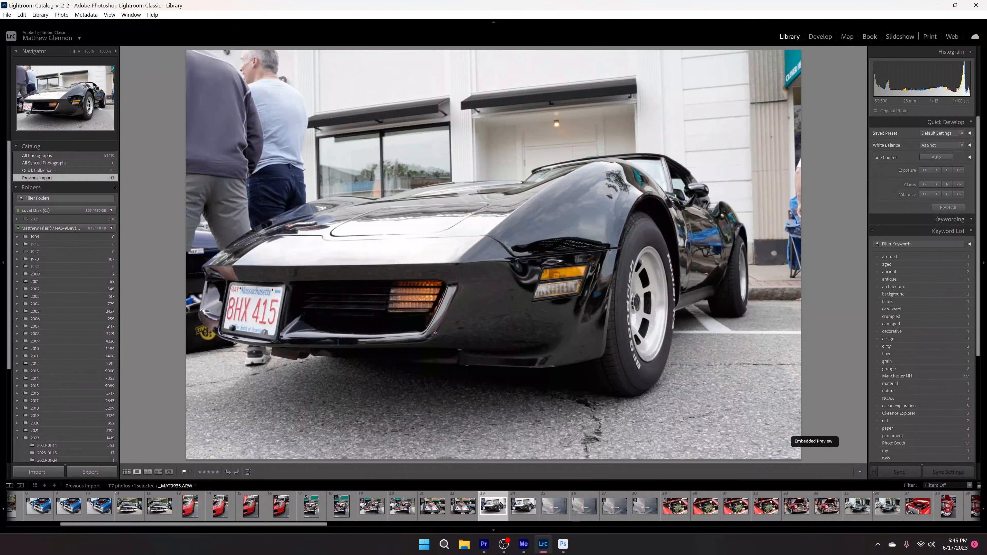
# Inspect the reflections above the Corvette's amber marker light and along its side at high magnification, then return to the whole photo
pyautogui.click(574, 245)
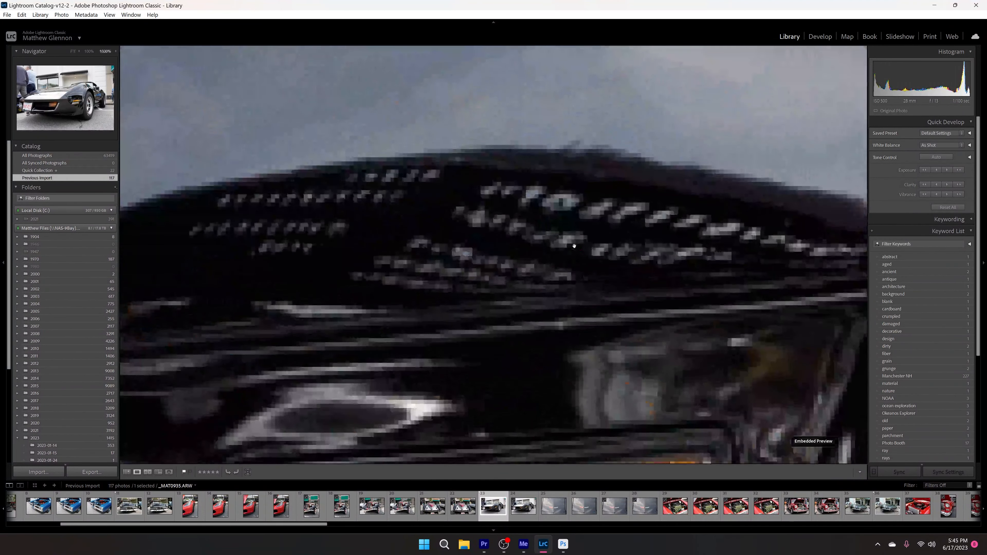
pyautogui.moveTo(570, 302); pyautogui.dragTo(417, 157)
pyautogui.click(417, 158)
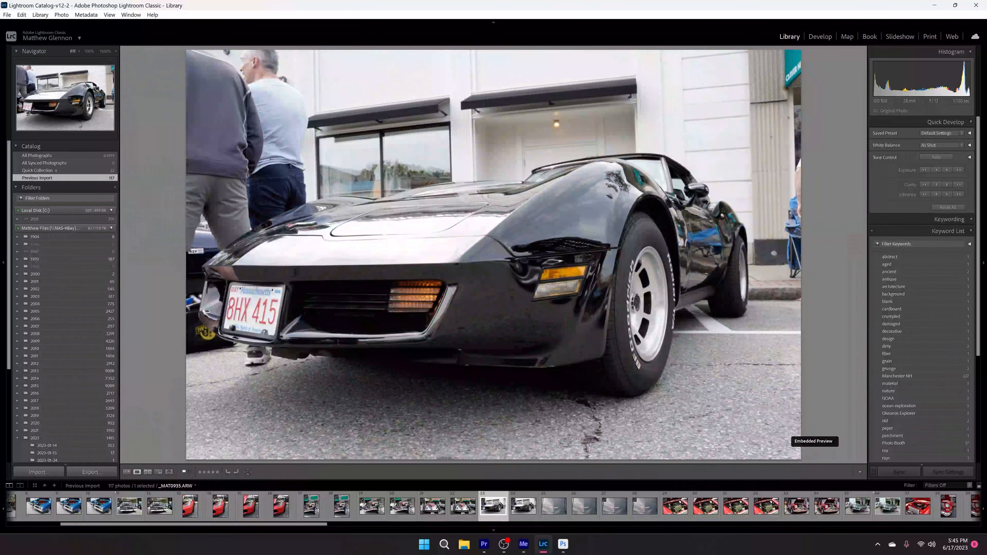
pyautogui.click(697, 239)
pyautogui.moveTo(697, 238); pyautogui.dragTo(436, 284)
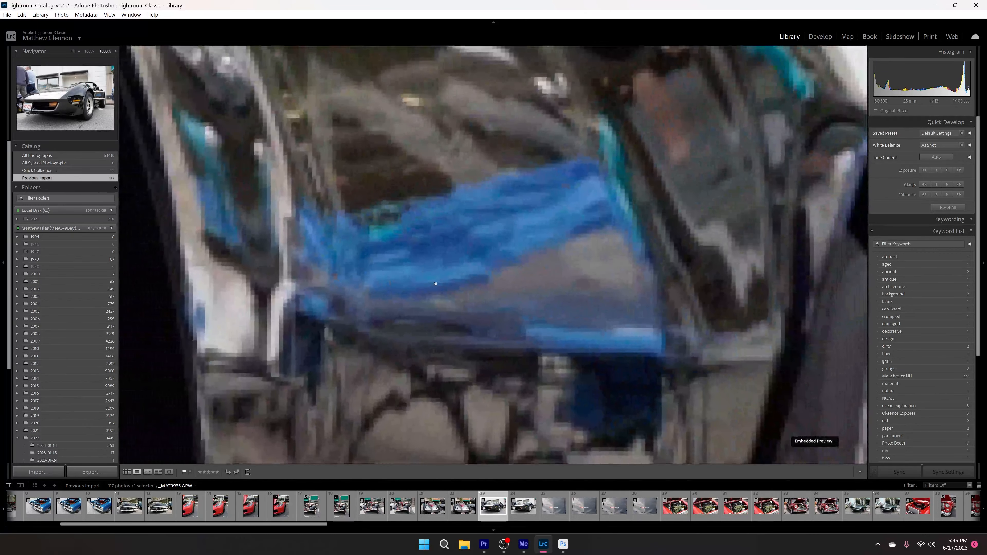
pyautogui.click(435, 283)
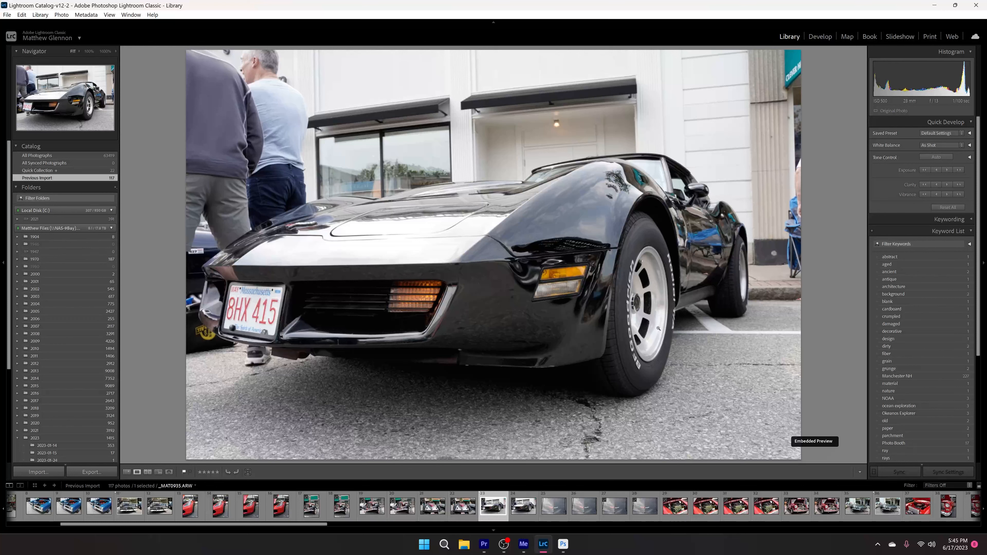
# View the first and third hood emblem photos, then the first photo of the red car's Austin engine
pyautogui.click(552, 505)
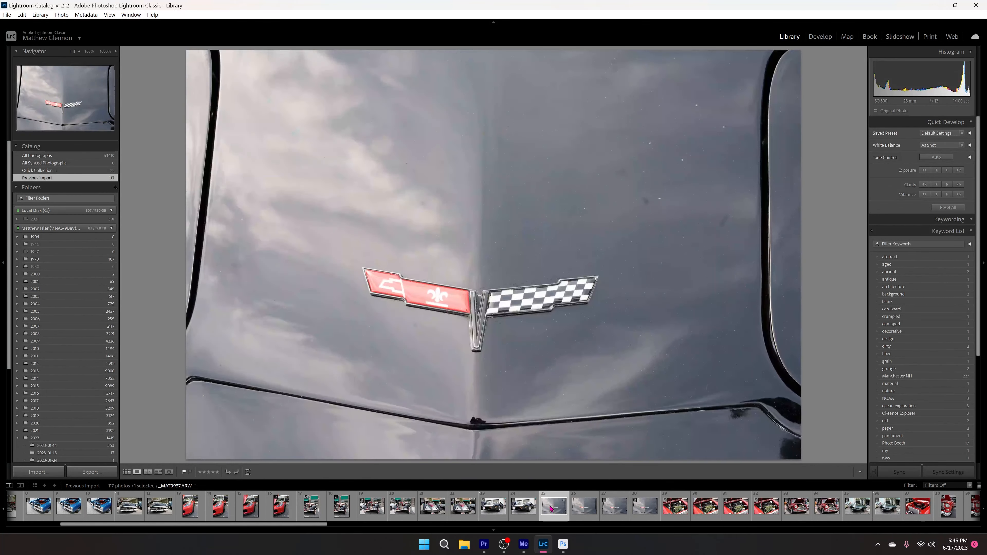
pyautogui.click(611, 513)
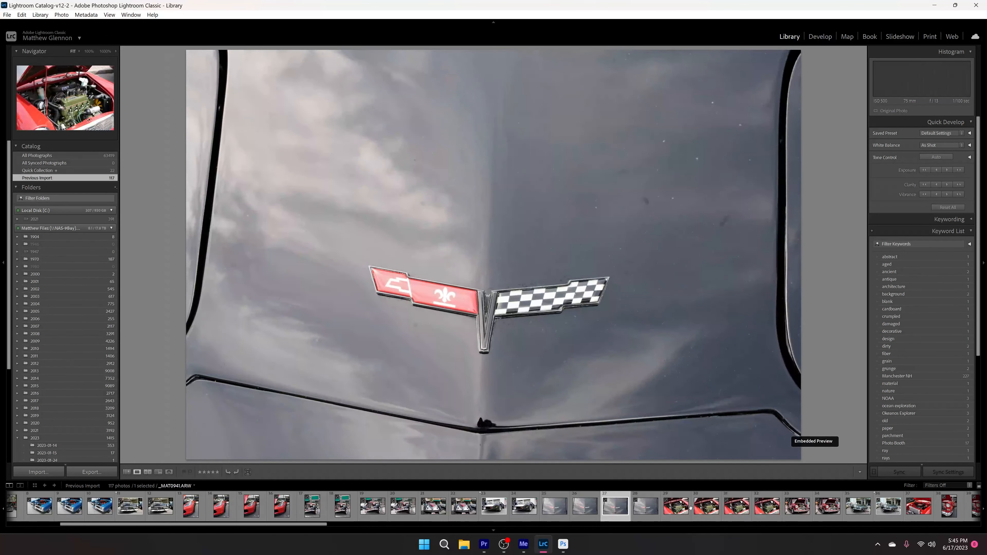
pyautogui.click(676, 505)
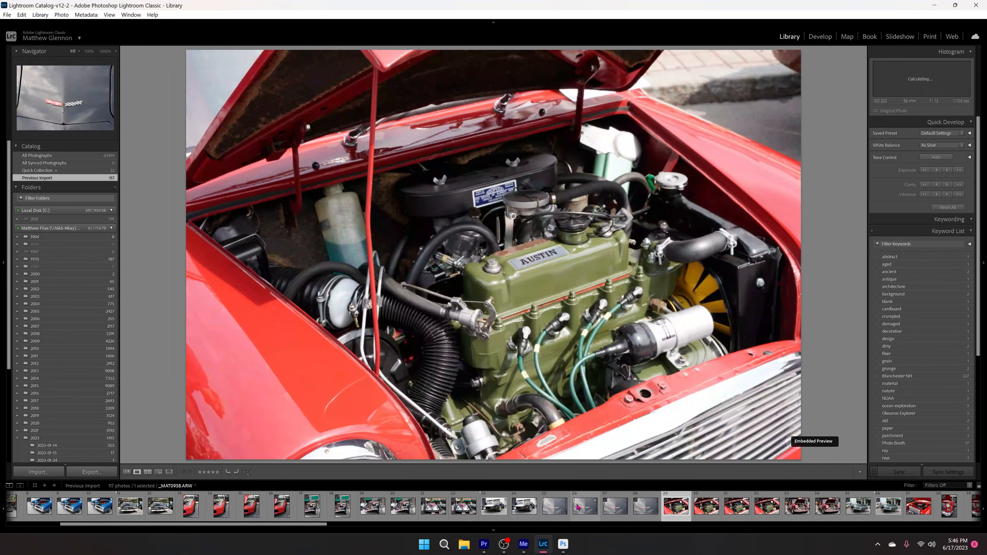
# Select the first maroon sports car photo parked outside the Winston Flowers shop and open it in the Develop module
pyautogui.scroll(-5, 574, 505)
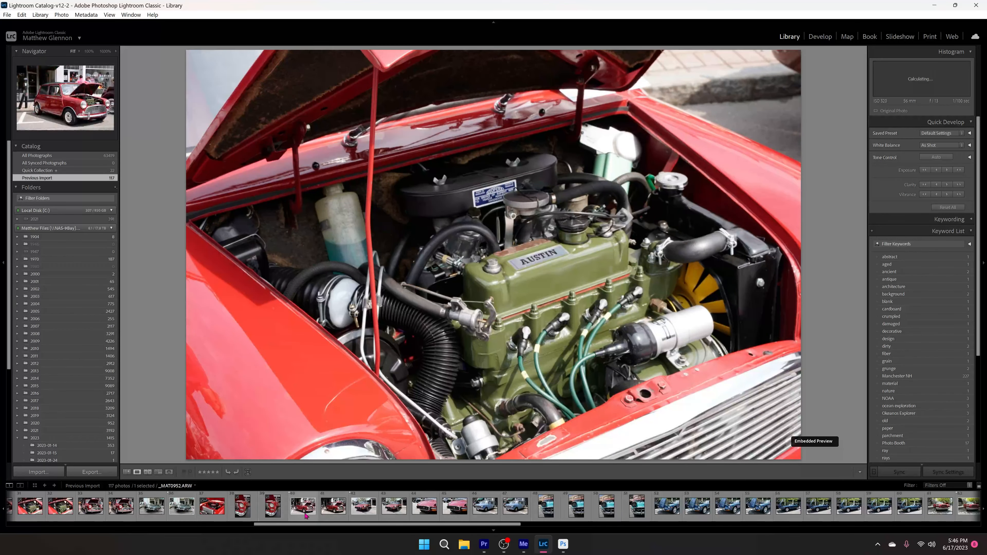
pyautogui.click(303, 505)
pyautogui.click(361, 505)
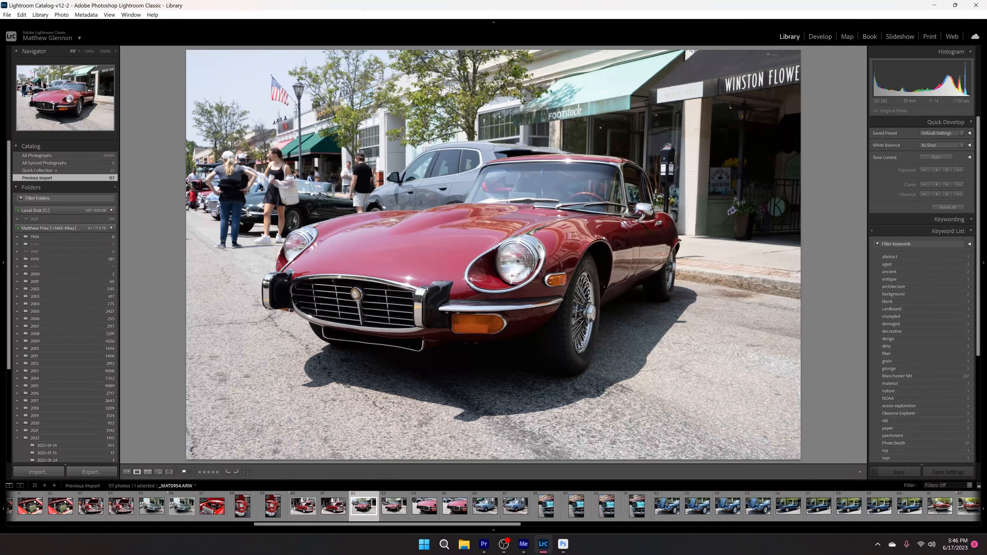
pyautogui.click(820, 37)
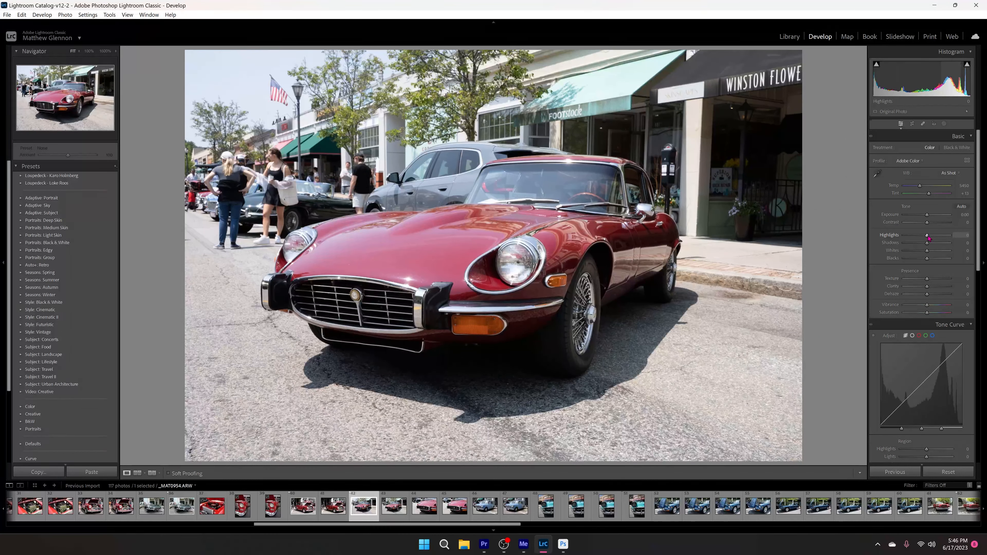
# Set the car photo's Highlights to -84, Shadows to +59 and Whites to -21, and lower the Blacks
pyautogui.moveTo(927, 236)
pyautogui.mouseDown()
pyautogui.moveTo(908, 238)
pyautogui.moveTo(940, 244)
pyautogui.mouseUp()
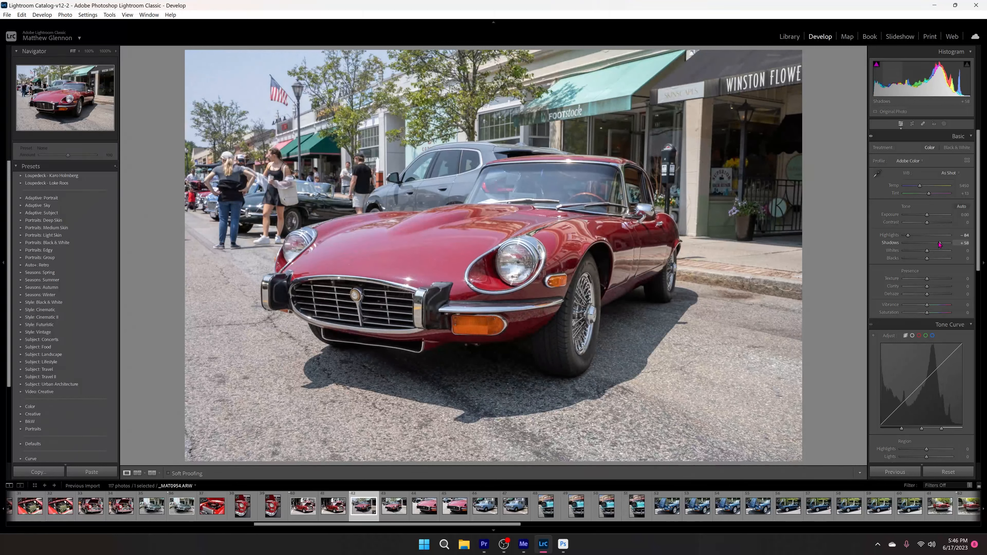
pyautogui.moveTo(940, 244); pyautogui.dragTo(940, 243)
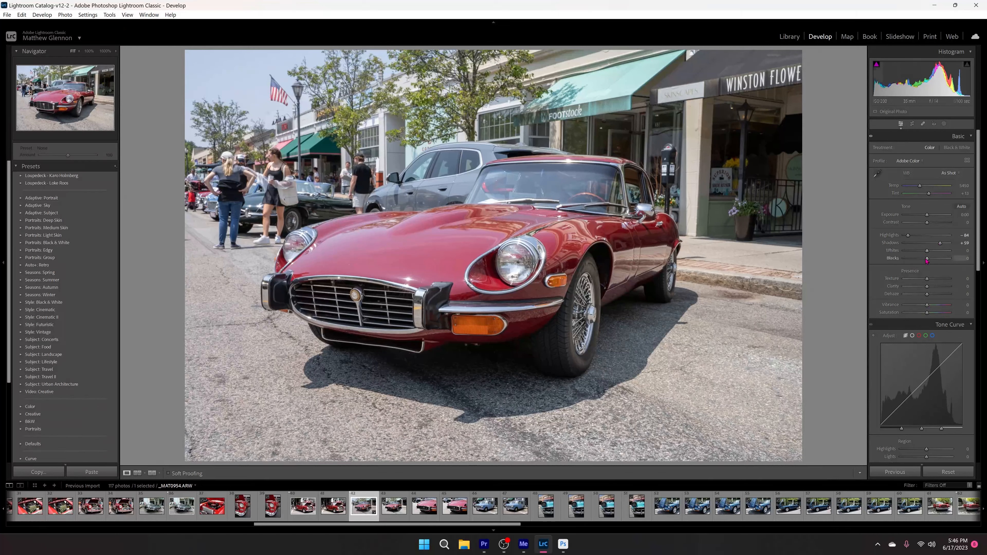
pyautogui.moveTo(924, 259); pyautogui.dragTo(923, 255)
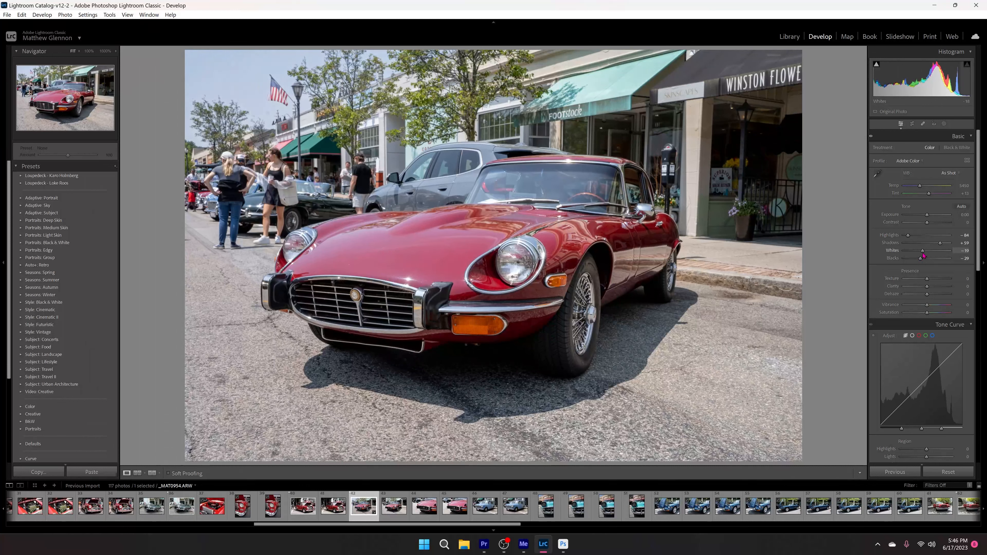
# Set the HSL saturation to Red +42, Orange -43, Yellow -46, Green -49, Aqua -32, Blue +3, Purple +30 and Magenta +42
pyautogui.scroll(-2, 895, 304)
pyautogui.scroll(-4, 895, 304)
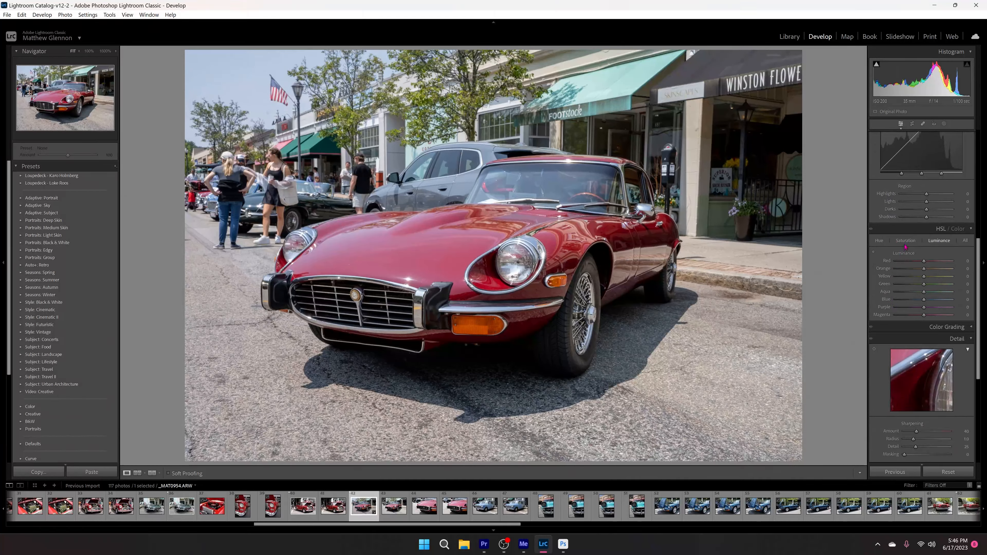
pyautogui.click(905, 240)
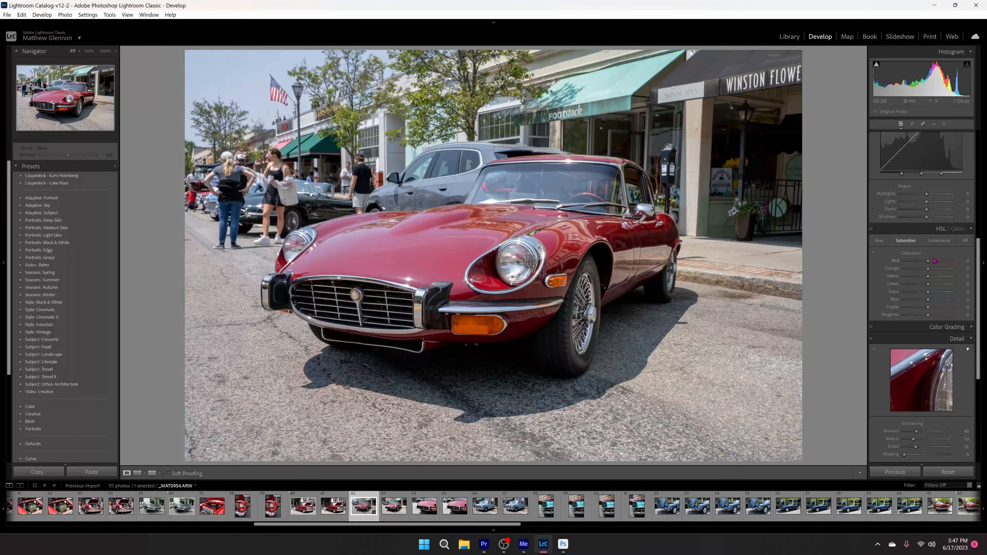
pyautogui.moveTo(932, 262); pyautogui.dragTo(938, 262)
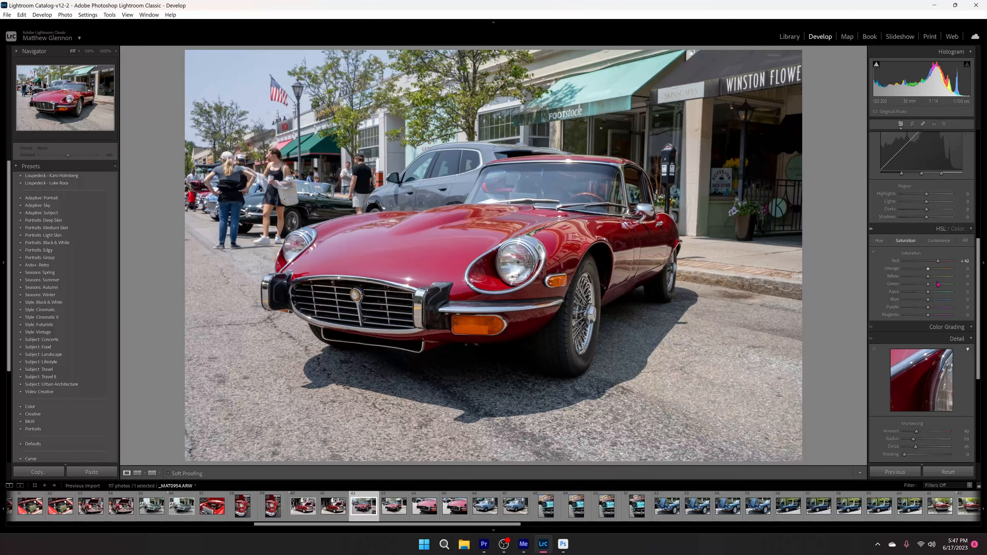
pyautogui.click(938, 315)
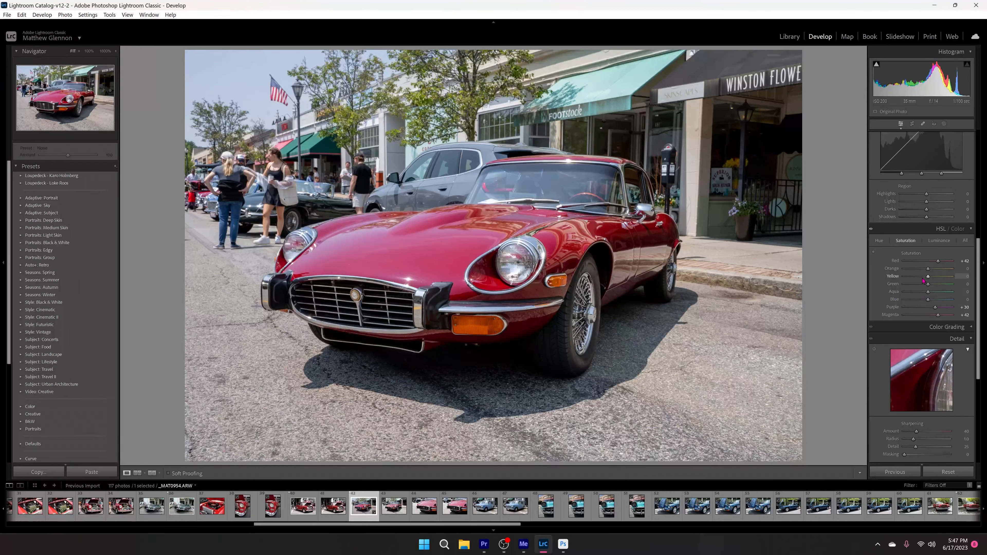
pyautogui.moveTo(928, 268); pyautogui.dragTo(917, 268)
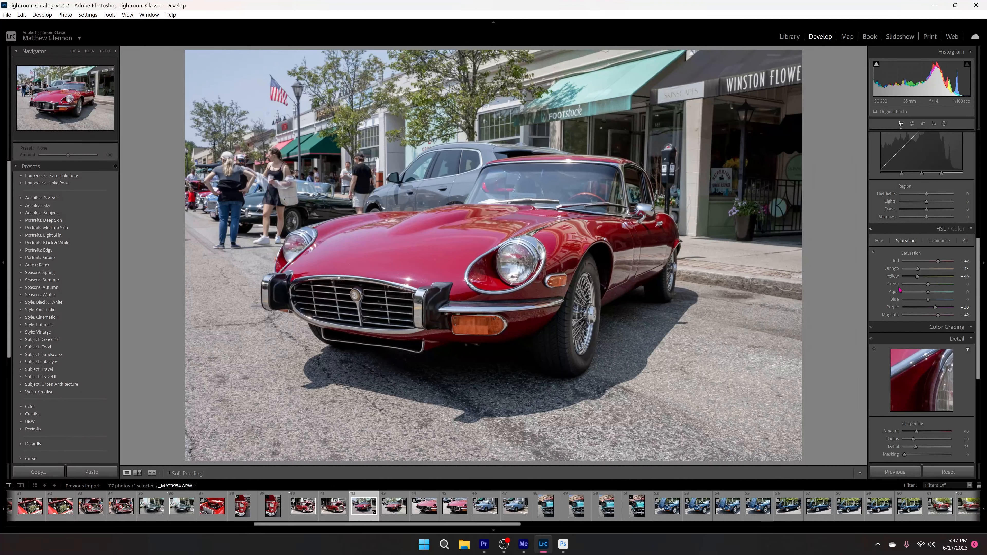
pyautogui.moveTo(933, 300); pyautogui.dragTo(916, 287)
# Shape the parametric tone curve with Highlights +52, Lights -35, Darks -7 and Shadows -29
pyautogui.scroll(5, 891, 335)
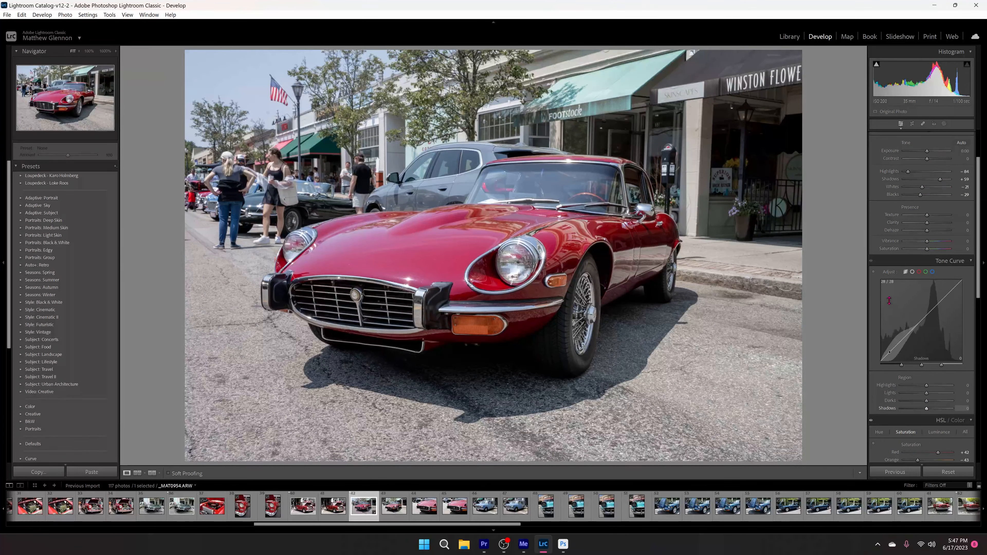
pyautogui.scroll(2, 889, 305)
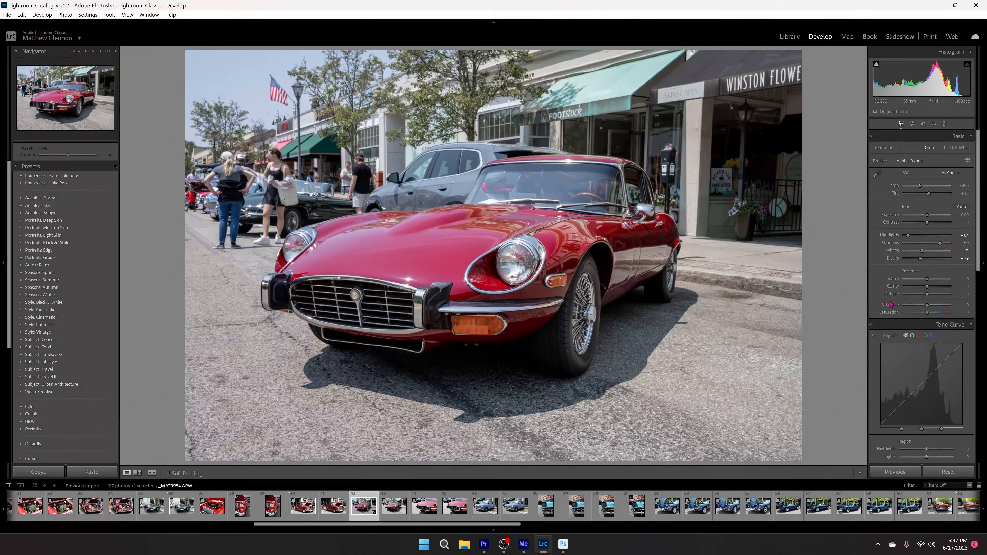
pyautogui.scroll(-4, 890, 311)
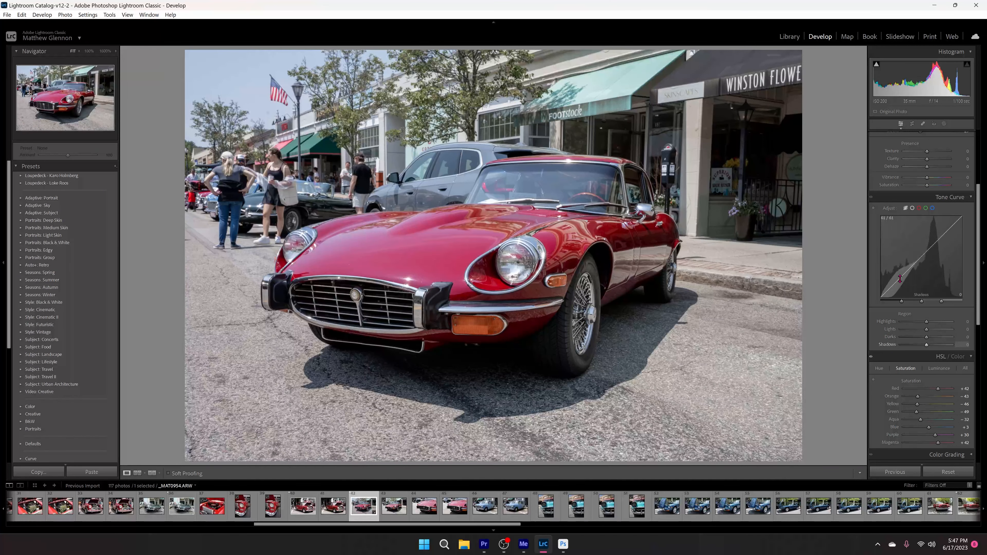
pyautogui.moveTo(899, 278)
pyautogui.mouseDown()
pyautogui.moveTo(934, 246)
pyautogui.moveTo(898, 276)
pyautogui.moveTo(910, 273)
pyautogui.mouseUp()
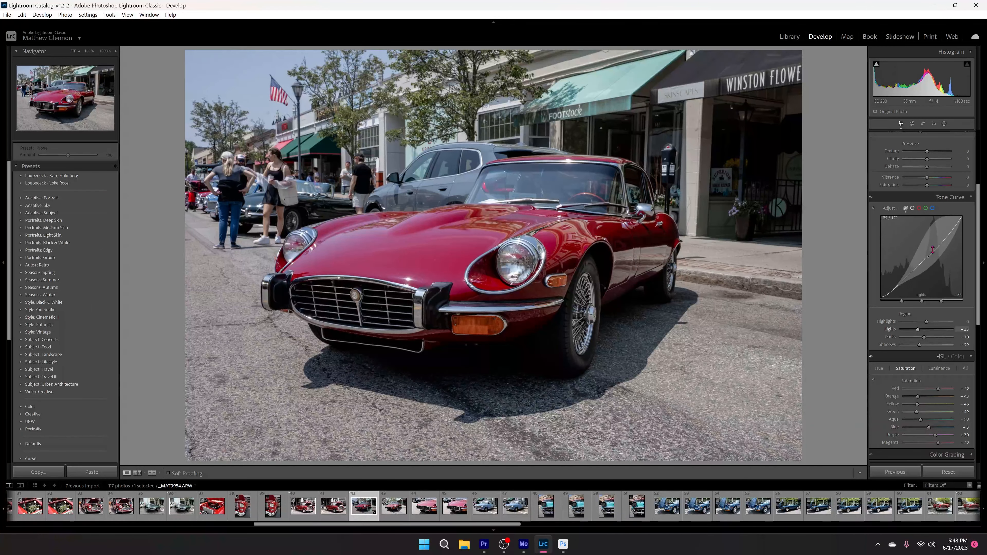
pyautogui.moveTo(946, 236); pyautogui.dragTo(947, 229)
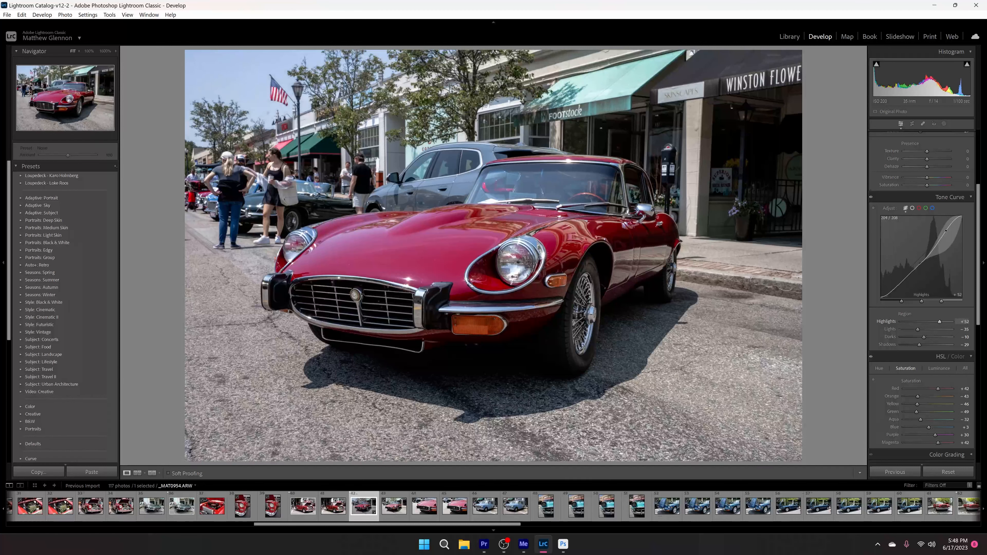
pyautogui.moveTo(917, 259); pyautogui.dragTo(916, 266)
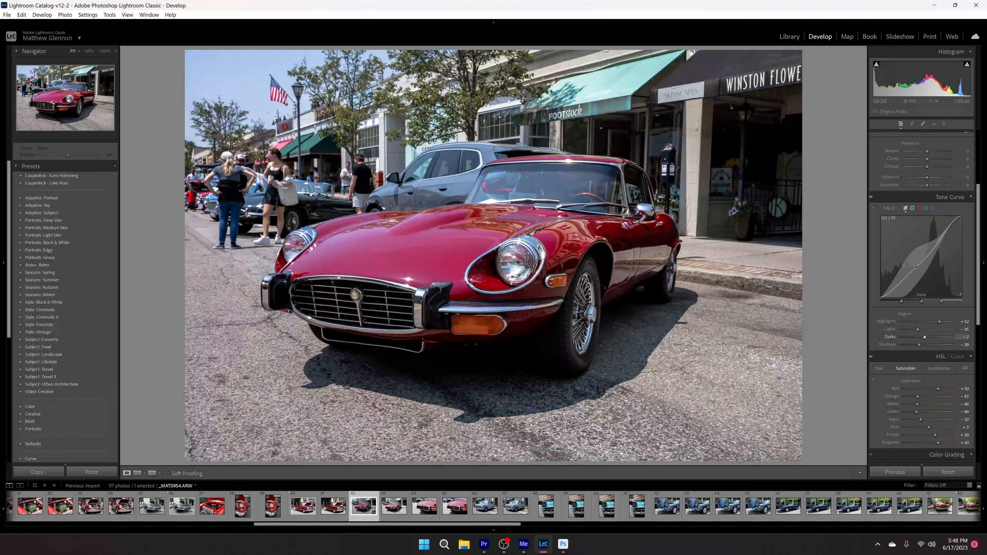
# Spread the tone curve's region split points outward and readjust the curve to Lights +7 and Darks -19
pyautogui.moveTo(902, 302); pyautogui.dragTo(858, 310)
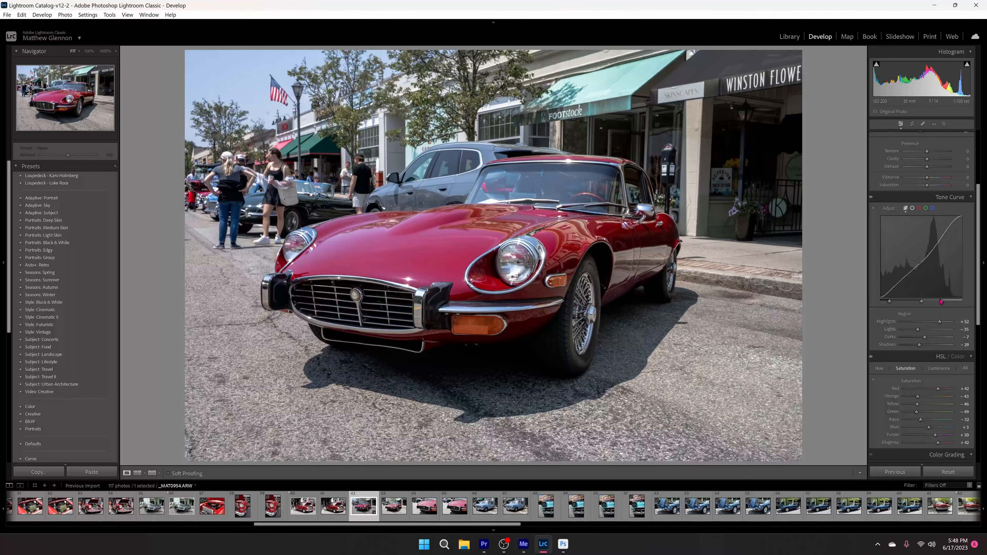
pyautogui.moveTo(940, 298)
pyautogui.mouseDown()
pyautogui.moveTo(954, 301)
pyautogui.moveTo(925, 302)
pyautogui.moveTo(922, 337)
pyautogui.mouseUp()
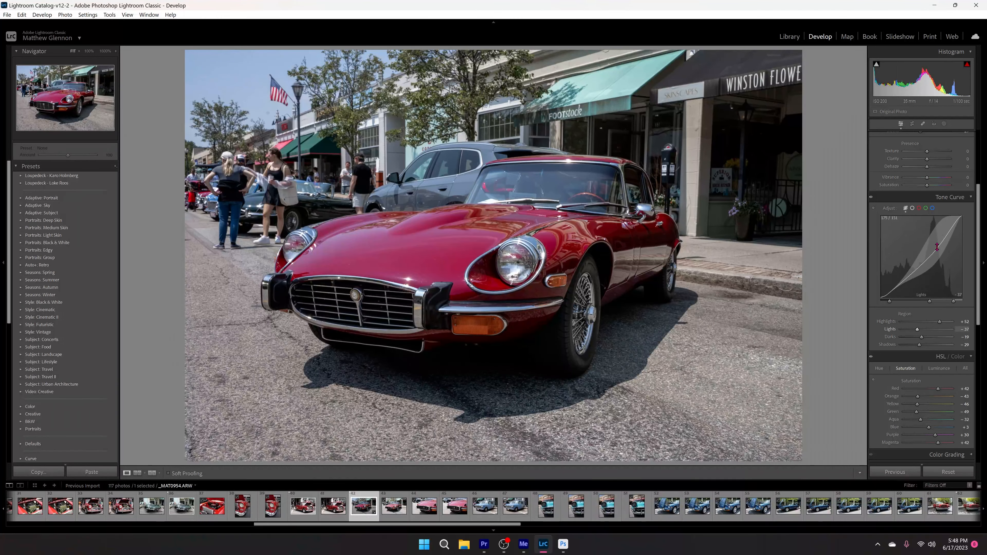
pyautogui.moveTo(941, 246); pyautogui.dragTo(940, 236)
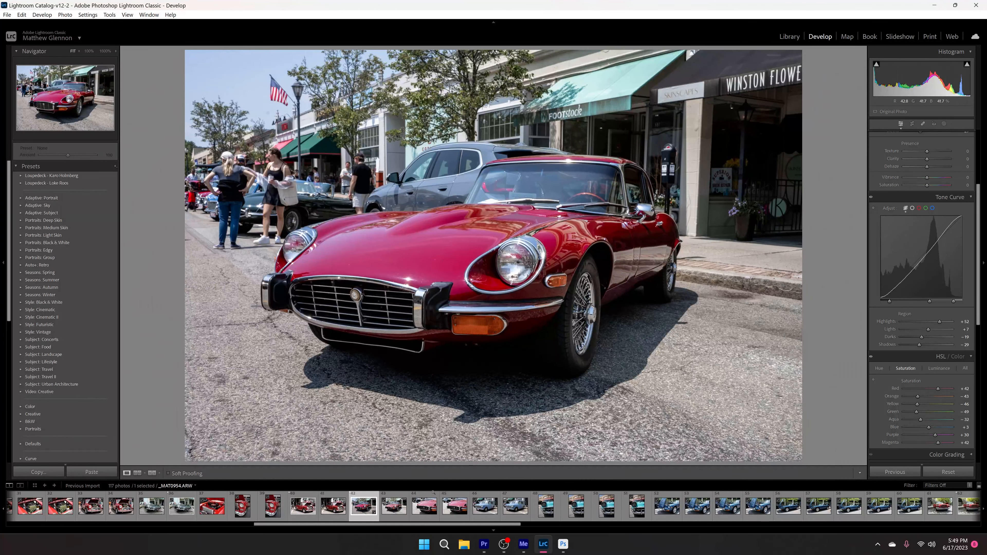
# Open the adjusted car photo as a Smart Object in Photoshop
pyautogui.rightClick(367, 510)
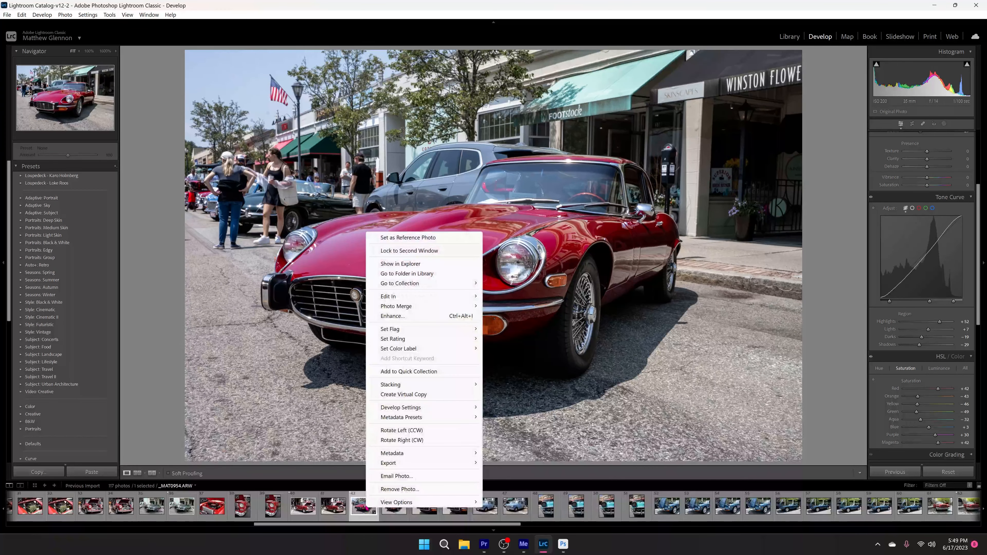
pyautogui.moveTo(423, 301)
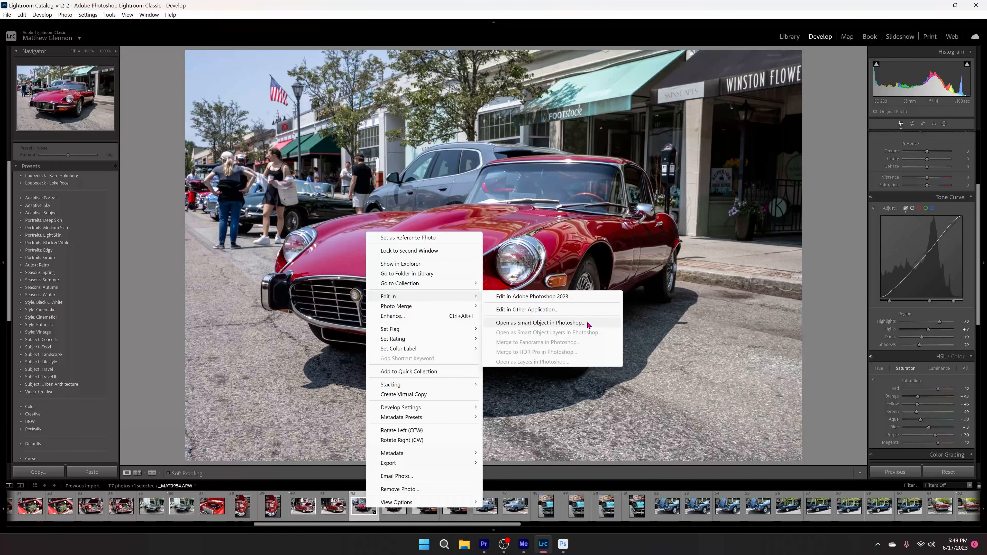
pyautogui.click(562, 323)
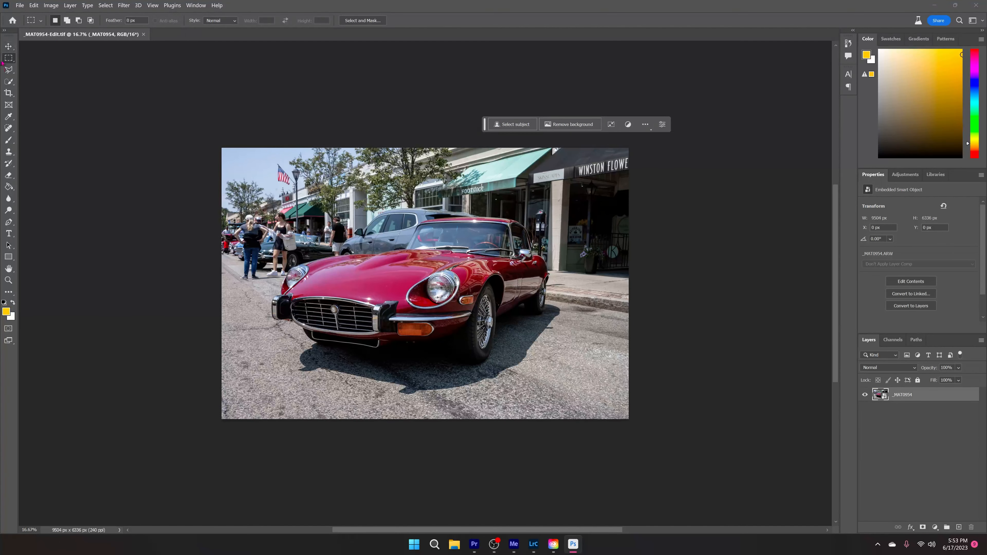
# Select the whole red car with the Object Selection tool
pyautogui.click(8, 73)
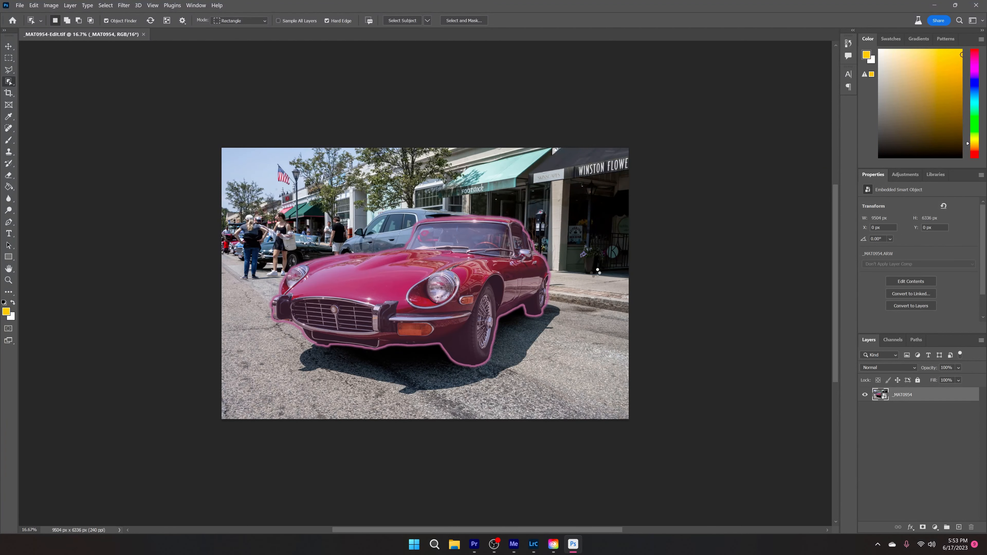
pyautogui.click(412, 288)
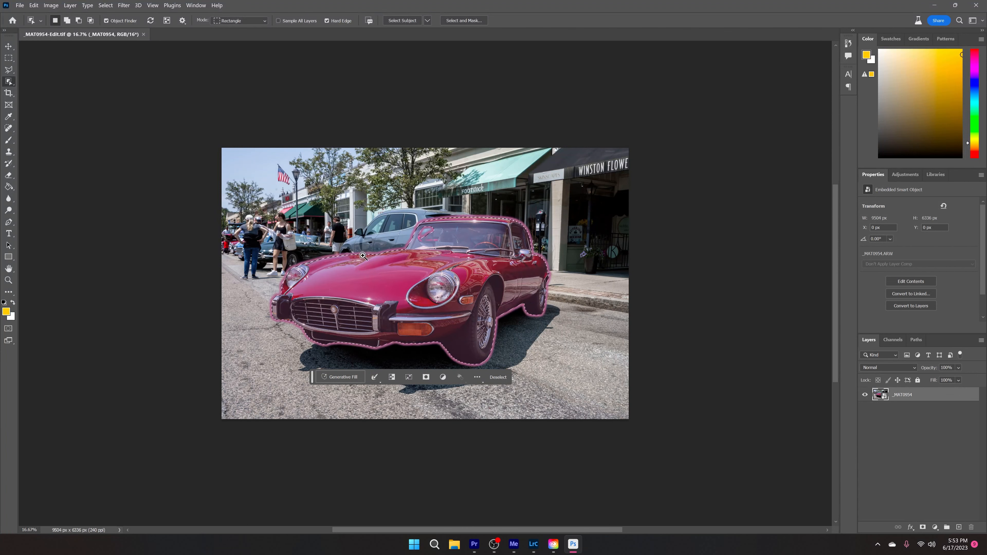
# Examine the selection edge up close around the windshield, rear wheel and front bumper, and return to the whole image
pyautogui.moveTo(363, 256); pyautogui.dragTo(261, 342)
pyautogui.moveTo(555, 245); pyautogui.dragTo(489, 279)
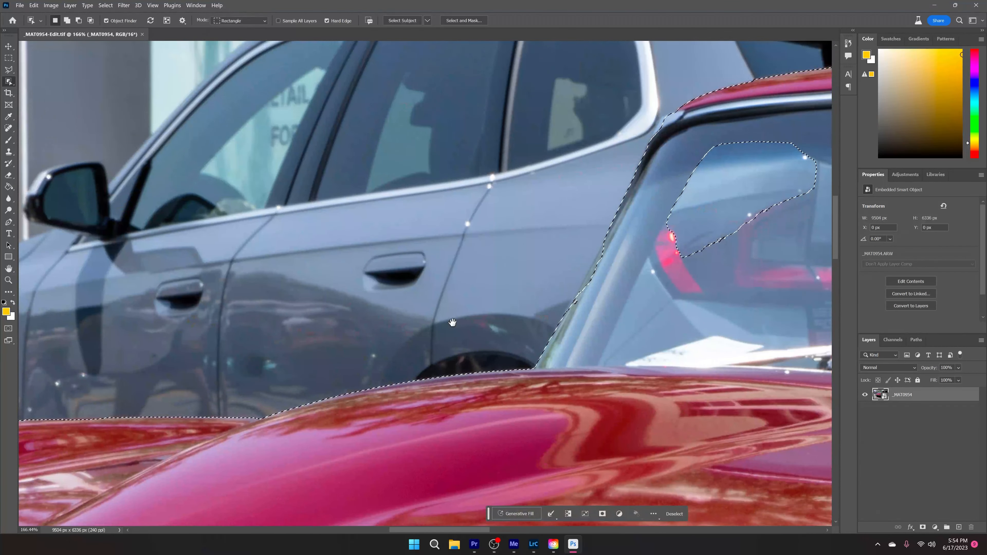
pyautogui.moveTo(520, 236); pyautogui.dragTo(241, 397)
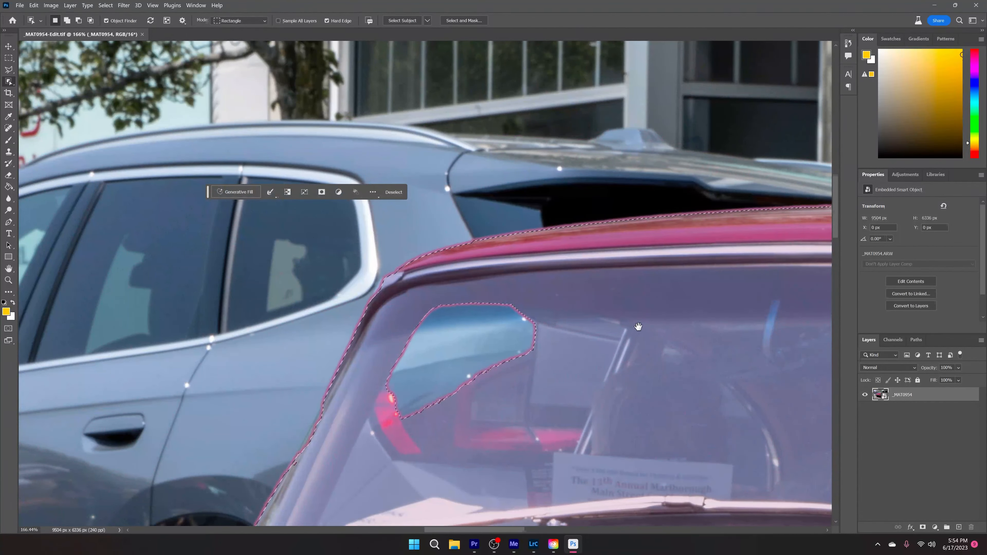
pyautogui.moveTo(481, 354); pyautogui.dragTo(32, 361)
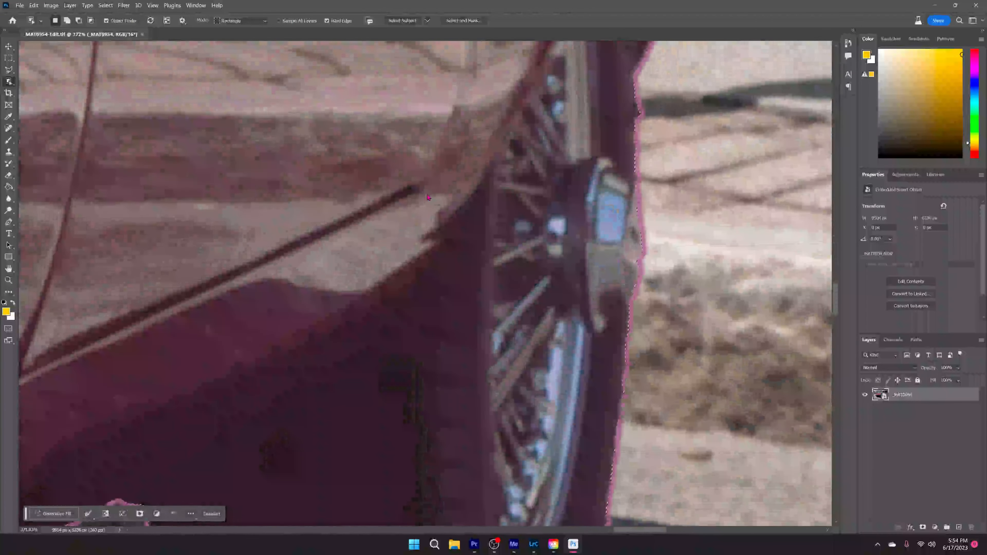
pyautogui.moveTo(428, 233); pyautogui.dragTo(474, 134)
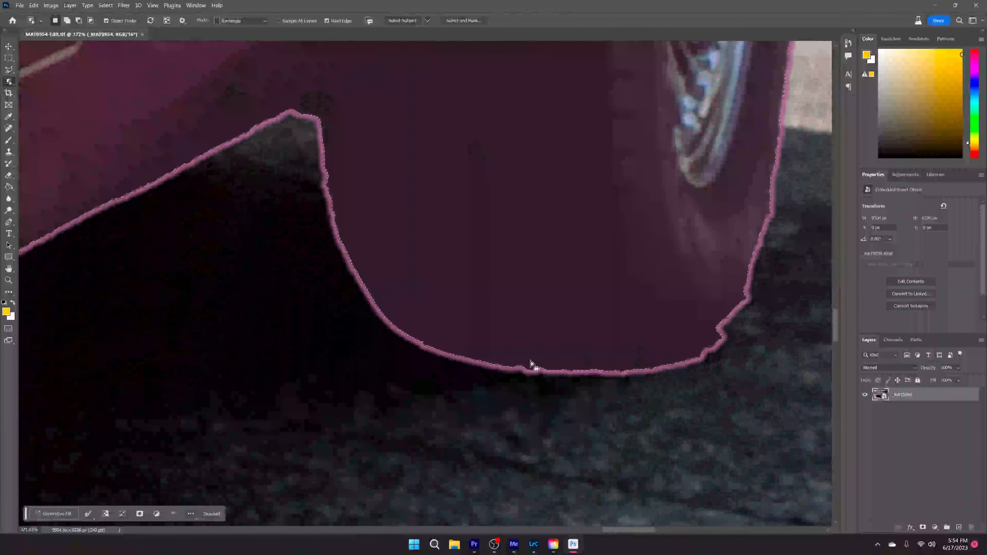
pyautogui.moveTo(258, 406); pyautogui.dragTo(695, 338)
pyautogui.moveTo(331, 431); pyautogui.dragTo(482, 194)
pyautogui.moveTo(392, 451); pyautogui.dragTo(485, 231)
pyautogui.moveTo(234, 256); pyautogui.dragTo(533, 255)
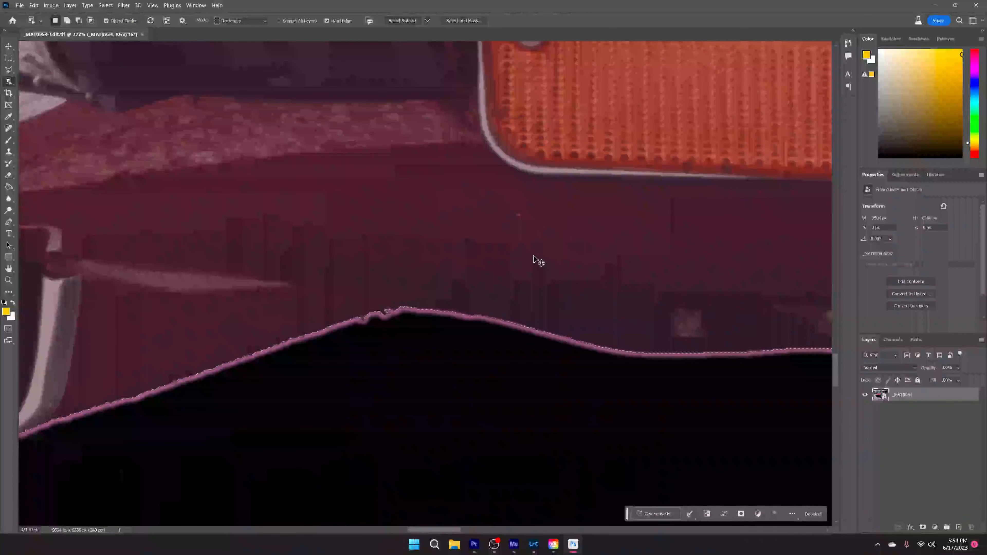
pyautogui.hotkey('ctrl', '0')
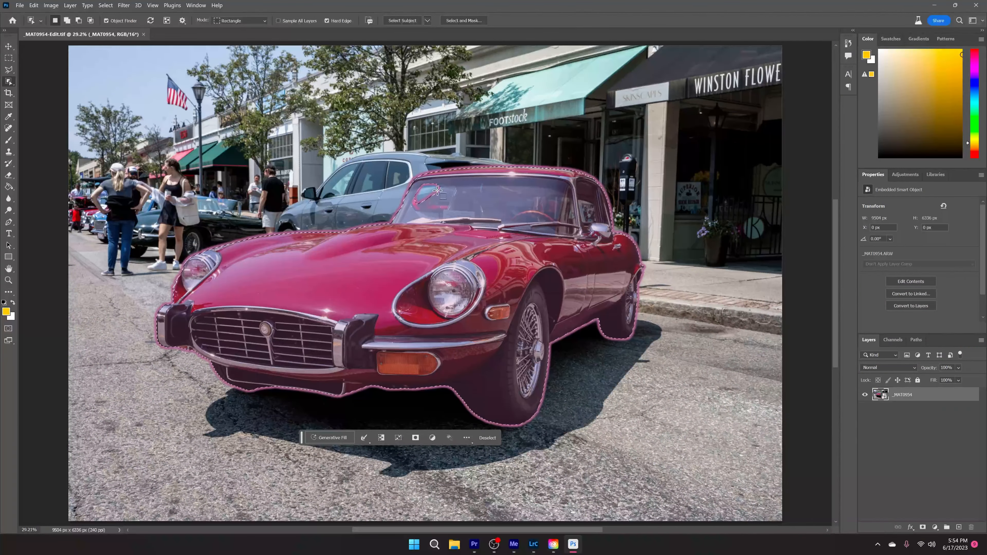
# Show the car selection as a Quick Mask and clear the extra selection around the windshield gap
pyautogui.press('q')
pyautogui.moveTo(408, 179); pyautogui.dragTo(453, 207)
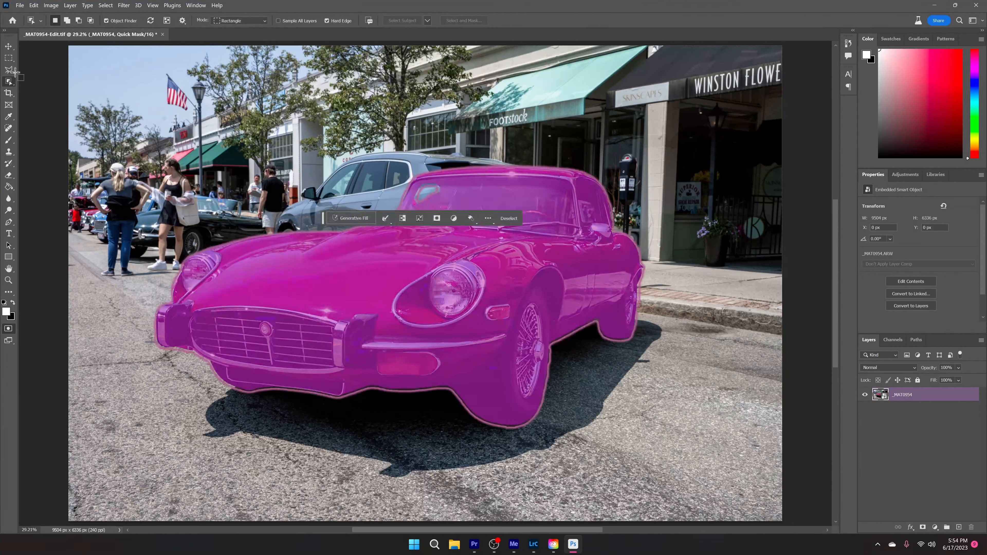
pyautogui.hotkey('ctrl', 'd')
pyautogui.press('v')
# Brush the missing patch of the car's windshield into the Quick Mask and return to the whole image
pyautogui.moveTo(422, 192); pyautogui.dragTo(456, 198)
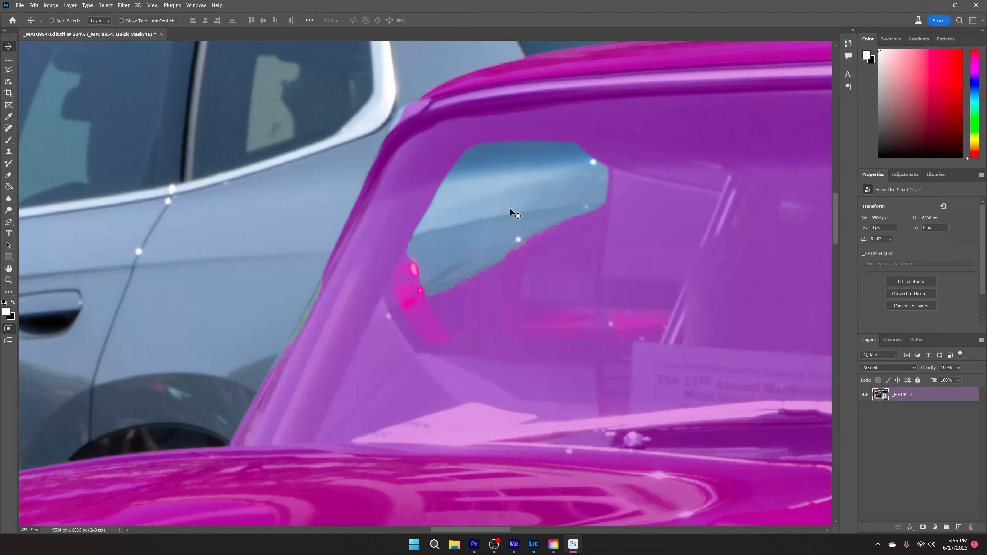
pyautogui.press('b')
pyautogui.moveTo(577, 189)
pyautogui.mouseDown()
pyautogui.moveTo(551, 174)
pyautogui.moveTo(576, 206)
pyautogui.moveTo(518, 184)
pyautogui.moveTo(545, 213)
pyautogui.moveTo(478, 199)
pyautogui.moveTo(489, 297)
pyautogui.moveTo(452, 272)
pyautogui.moveTo(490, 213)
pyautogui.moveTo(434, 298)
pyautogui.moveTo(462, 238)
pyautogui.moveTo(396, 397)
pyautogui.moveTo(350, 453)
pyautogui.mouseUp()
pyautogui.press('x')
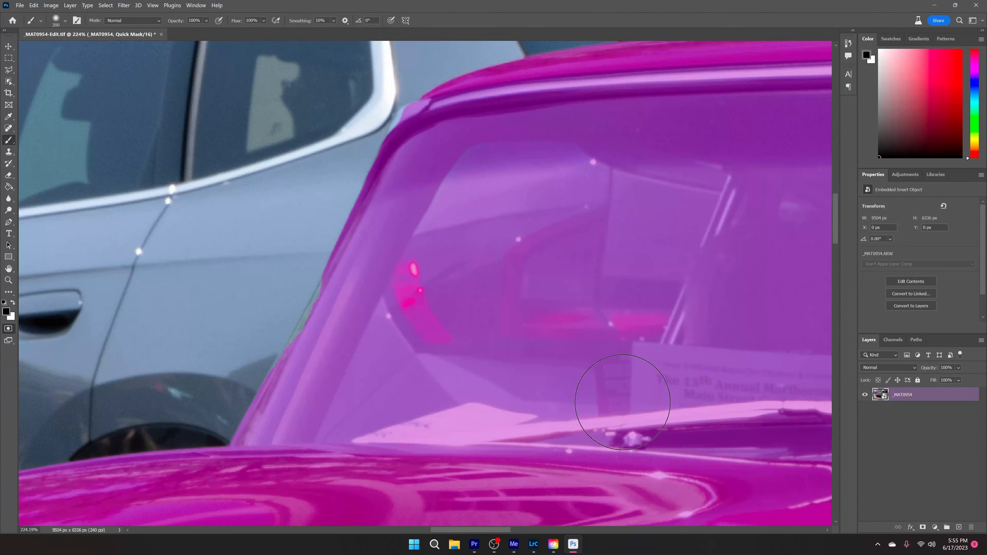
pyautogui.hotkey('ctrl', '0')
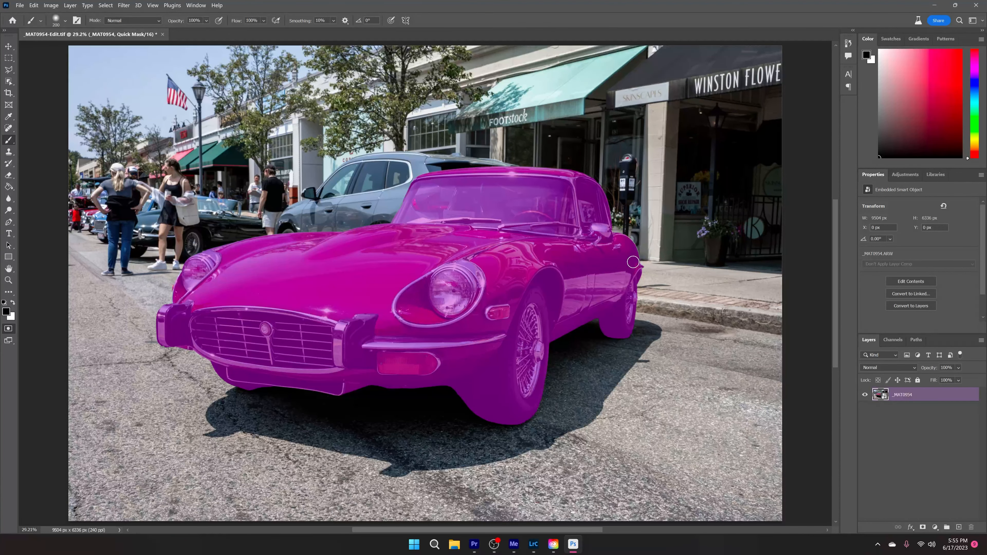
# Set the brush to 87% hardness and 60 px for retouching the Quick Mask along the car's rear fender edge
pyautogui.moveTo(623, 251)
pyautogui.mouseDown()
pyautogui.moveTo(674, 268)
pyautogui.moveTo(468, 290)
pyautogui.moveTo(334, 286)
pyautogui.mouseUp()
pyautogui.moveTo(468, 291)
pyautogui.mouseDown()
pyautogui.moveTo(495, 300)
pyautogui.moveTo(485, 299)
pyautogui.mouseUp()
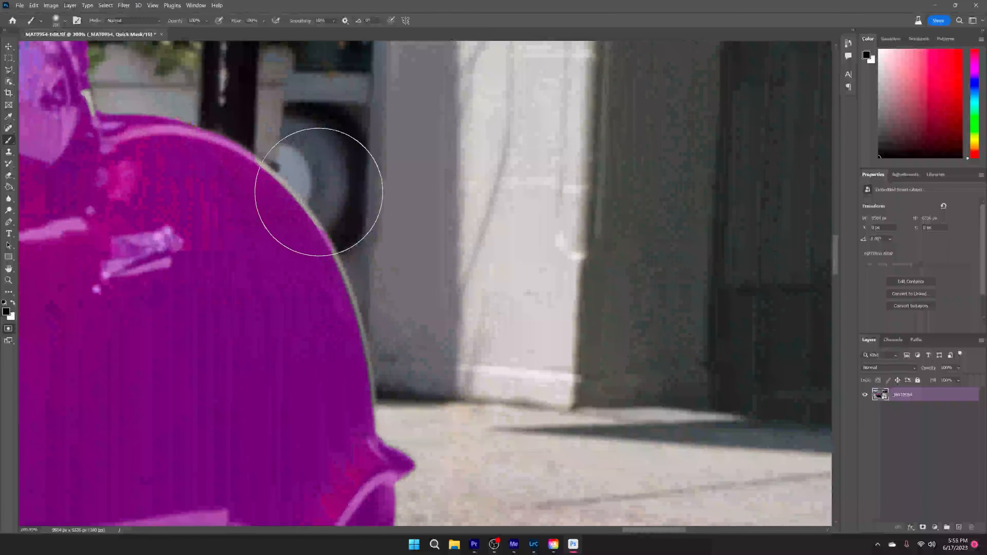
pyautogui.moveTo(318, 192); pyautogui.dragTo(402, 201)
pyautogui.moveTo(310, 211); pyautogui.dragTo(325, 217)
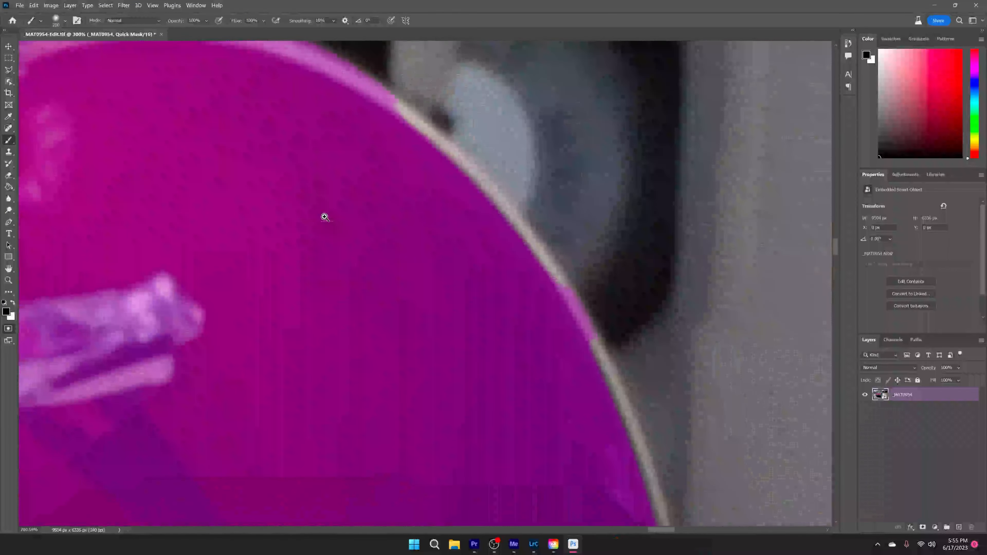
pyautogui.click(65, 20)
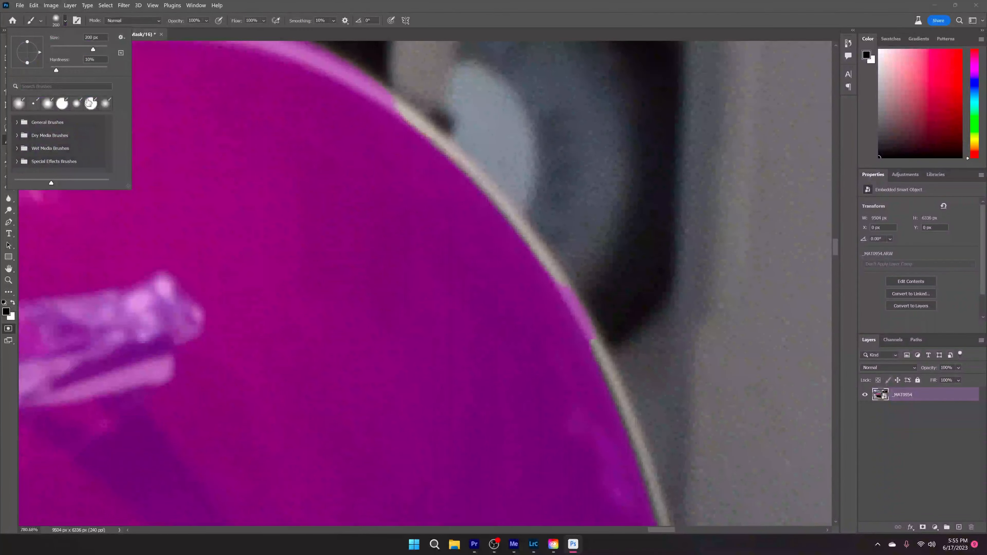
pyautogui.click(100, 71)
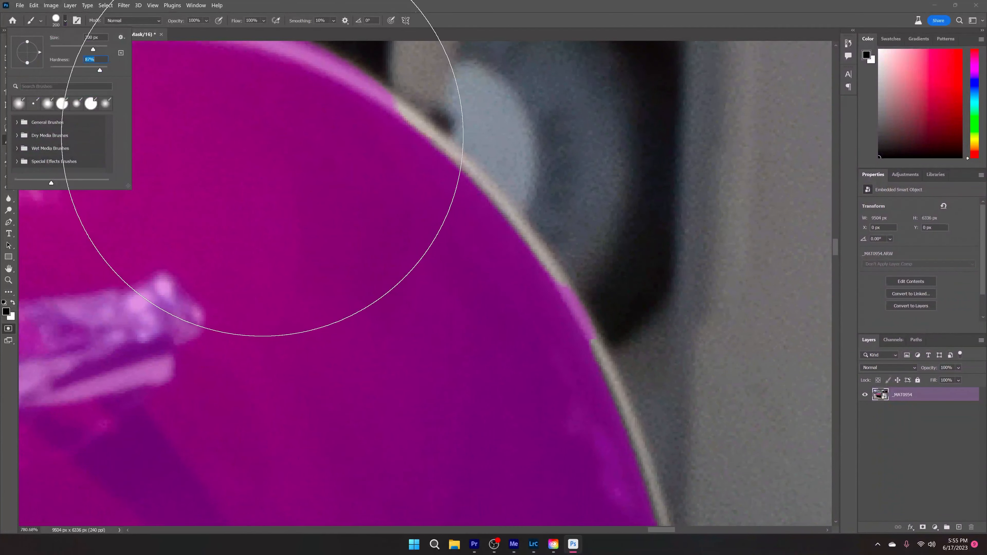
pyautogui.click(365, 277)
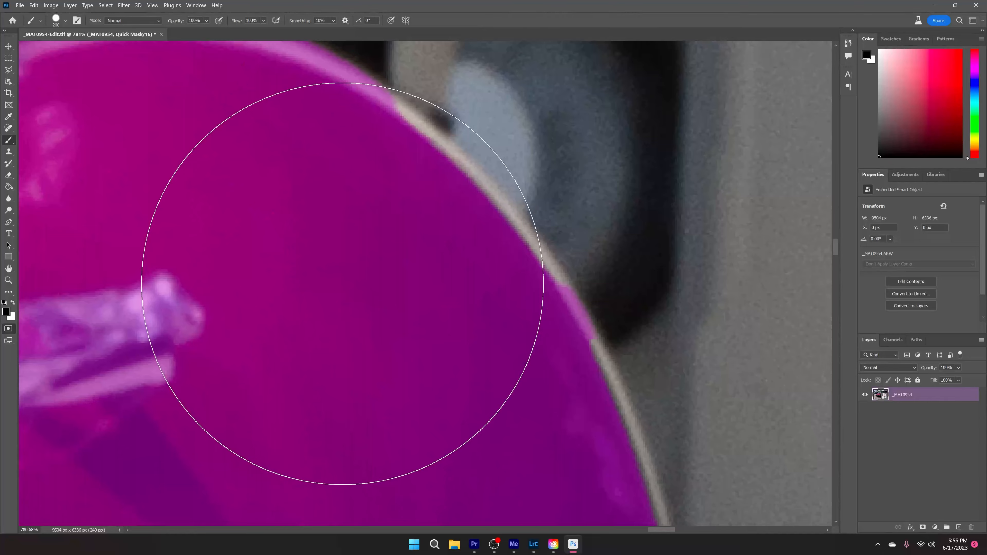
pyautogui.press('[')
pyautogui.press('[')
pyautogui.press('[')
pyautogui.press('[')
pyautogui.press('[')
pyautogui.press('[')
pyautogui.press('[')
pyautogui.press('[')
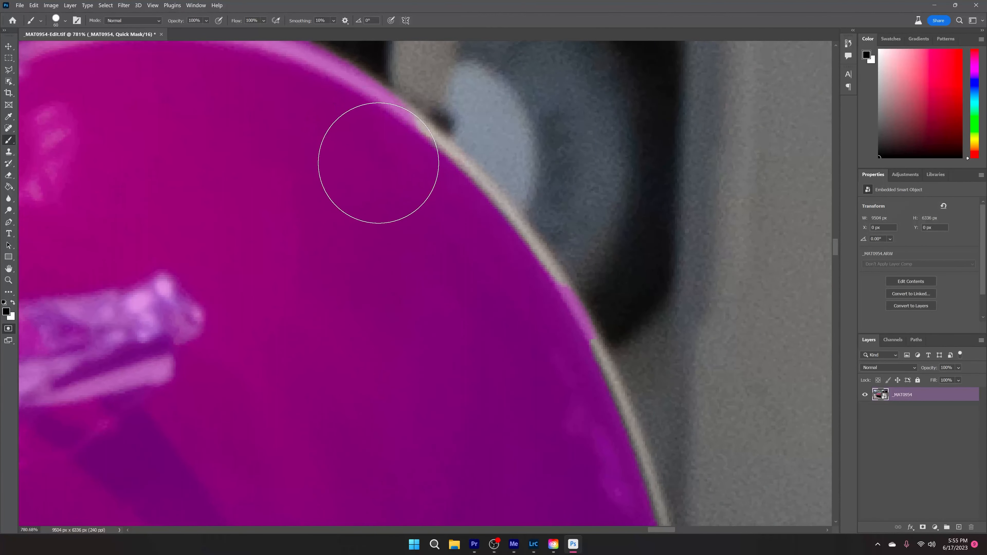
# Paint the missing rim of the car's rear fender into the Quick Mask
pyautogui.moveTo(379, 163)
pyautogui.mouseDown()
pyautogui.moveTo(536, 334)
pyautogui.moveTo(449, 241)
pyautogui.moveTo(480, 260)
pyautogui.mouseUp()
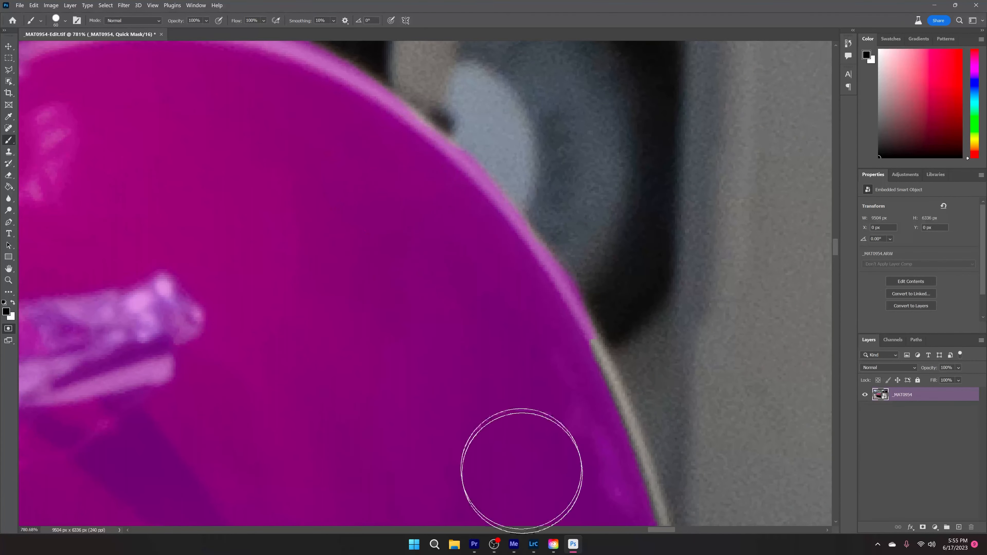
pyautogui.moveTo(493, 405)
pyautogui.mouseDown()
pyautogui.moveTo(442, 308)
pyautogui.moveTo(552, 480)
pyautogui.mouseUp()
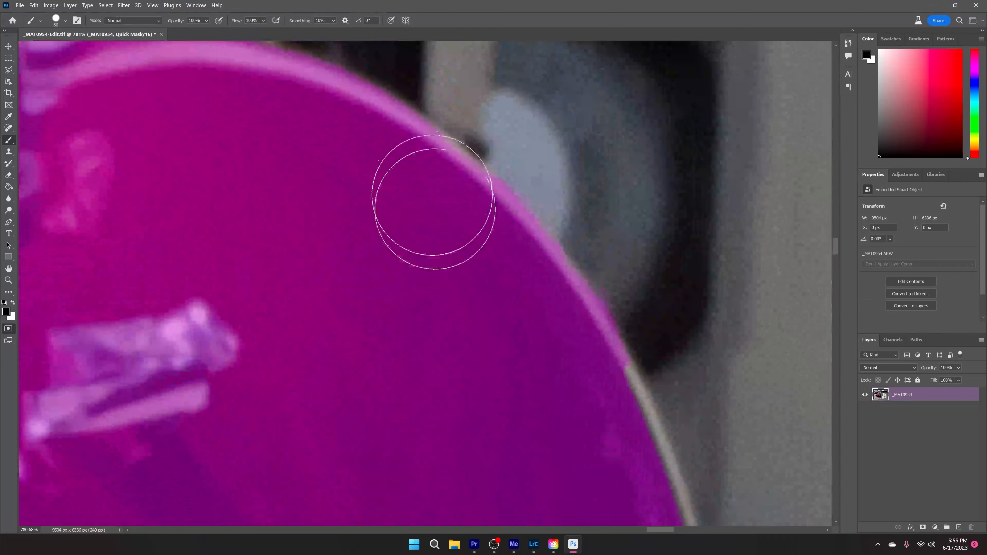
pyautogui.moveTo(653, 521); pyautogui.dragTo(454, 244)
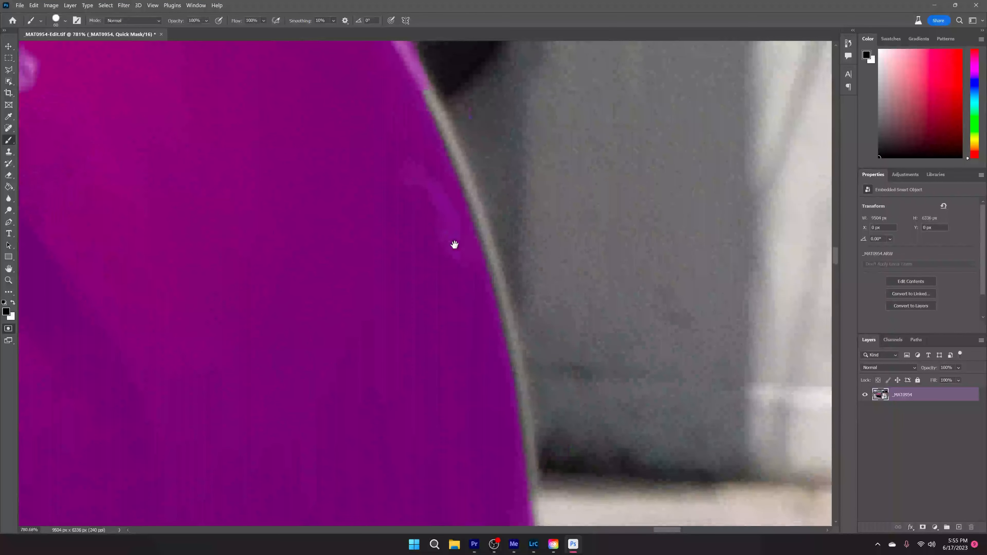
pyautogui.moveTo(374, 103)
pyautogui.mouseDown()
pyautogui.moveTo(418, 224)
pyautogui.moveTo(385, 137)
pyautogui.moveTo(401, 137)
pyautogui.moveTo(328, 165)
pyautogui.moveTo(297, 159)
pyautogui.moveTo(271, 176)
pyautogui.mouseUp()
# Examine the Quick Mask edge around the rear wheel, front tire and underside of the car, and return to the whole image
pyautogui.moveTo(423, 224); pyautogui.dragTo(312, 229)
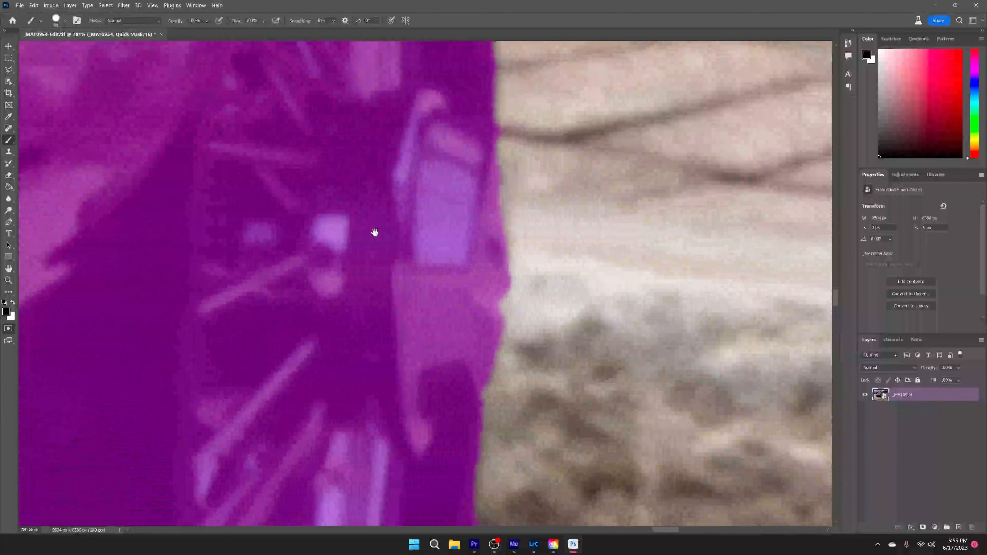
pyautogui.moveTo(356, 349); pyautogui.dragTo(438, 125)
pyautogui.moveTo(202, 451); pyautogui.dragTo(405, 201)
pyautogui.moveTo(338, 282); pyautogui.dragTo(513, 223)
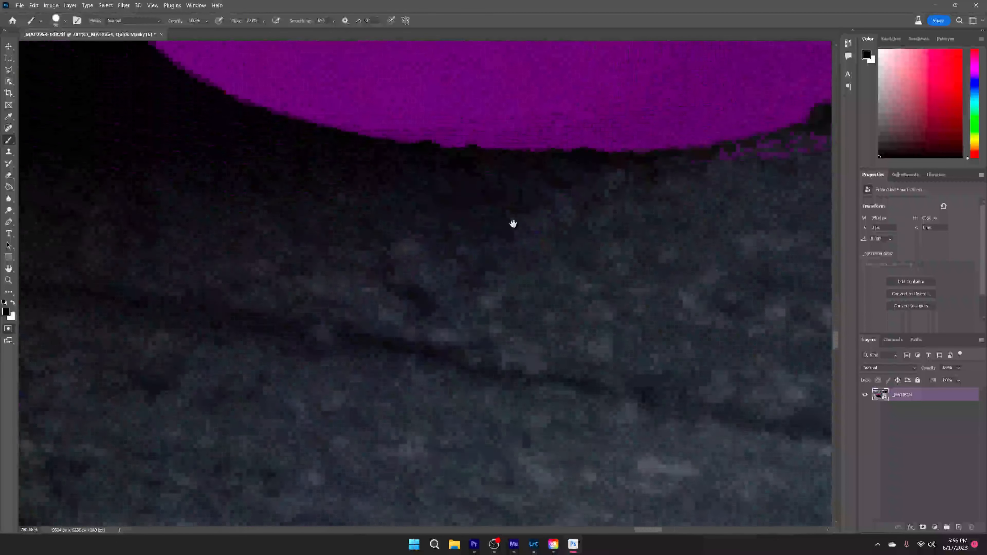
pyautogui.moveTo(186, 155); pyautogui.dragTo(588, 283)
pyautogui.moveTo(264, 217); pyautogui.dragTo(700, 157)
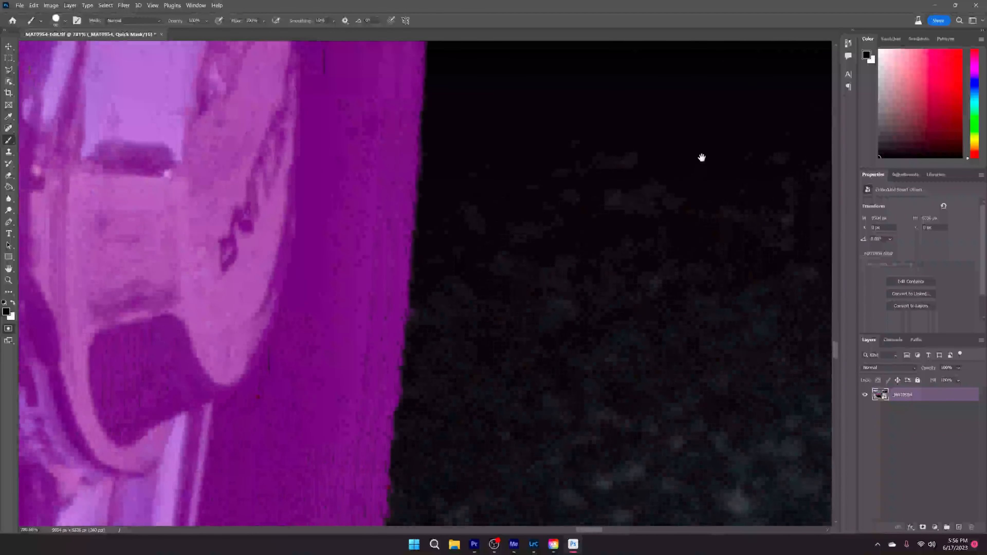
pyautogui.moveTo(465, 141); pyautogui.dragTo(530, 141)
pyautogui.moveTo(388, 153); pyautogui.dragTo(430, 99)
pyautogui.scroll(-15, 430, 101)
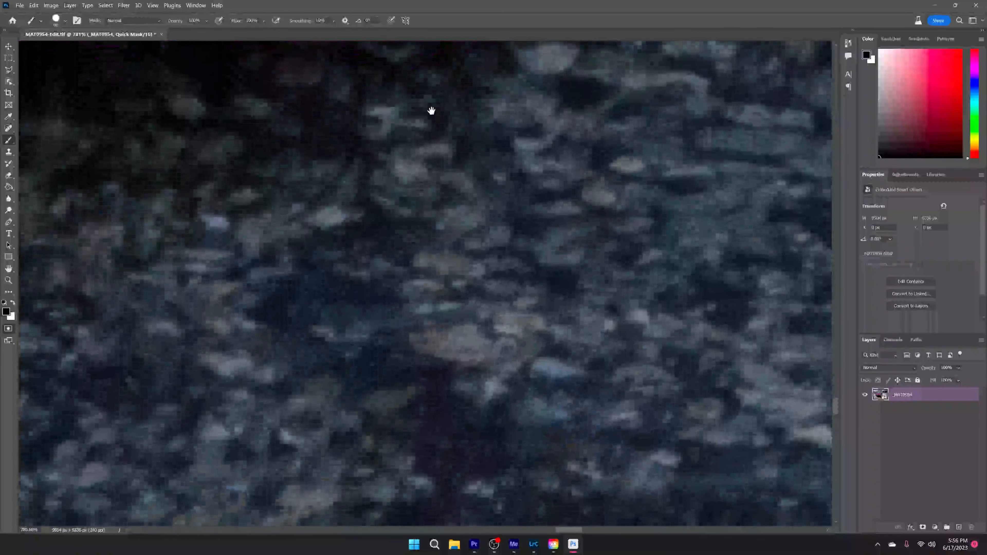
pyautogui.hotkey('ctrl', '0')
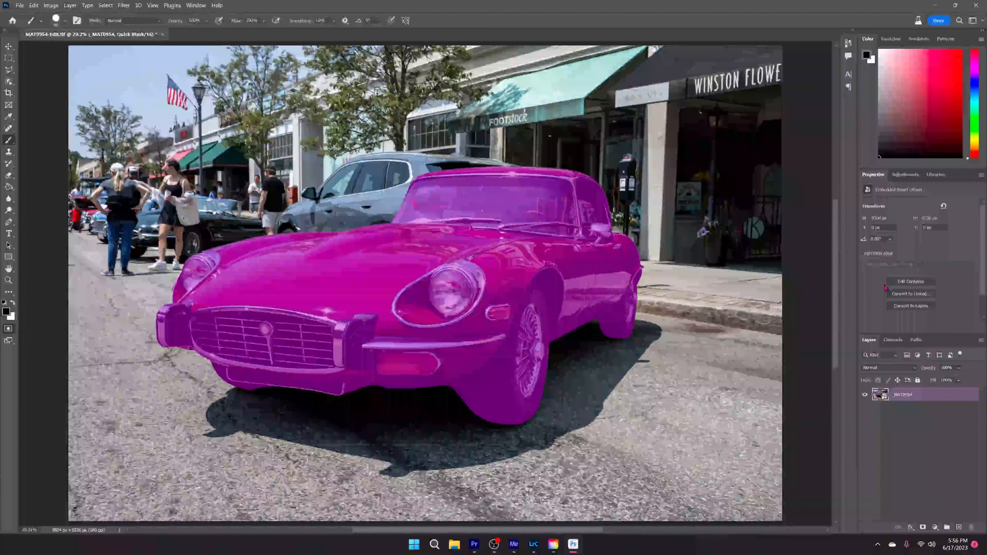
# Turn the Quick Mask back into a selection and apply it as a layer mask on the car photo
pyautogui.press('q')
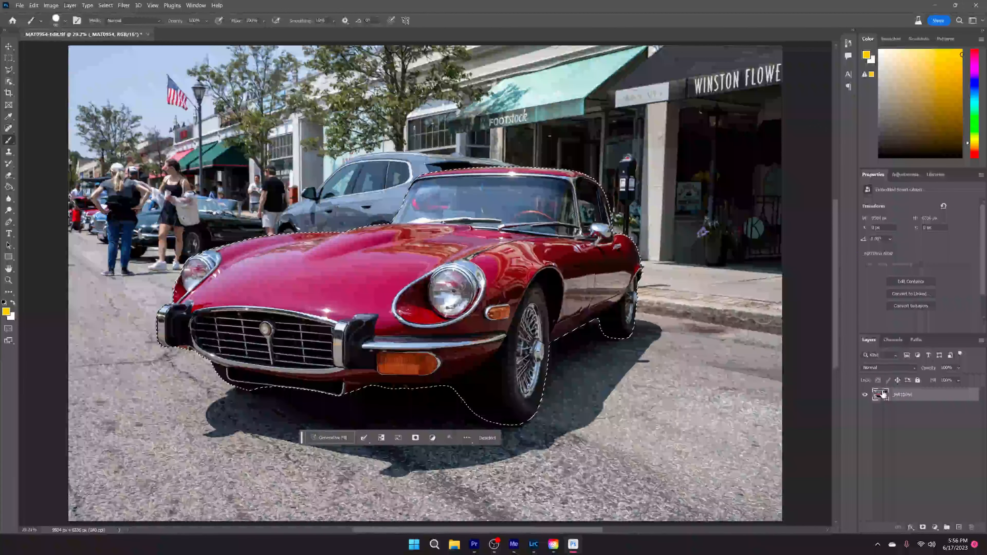
pyautogui.rightClick(951, 396)
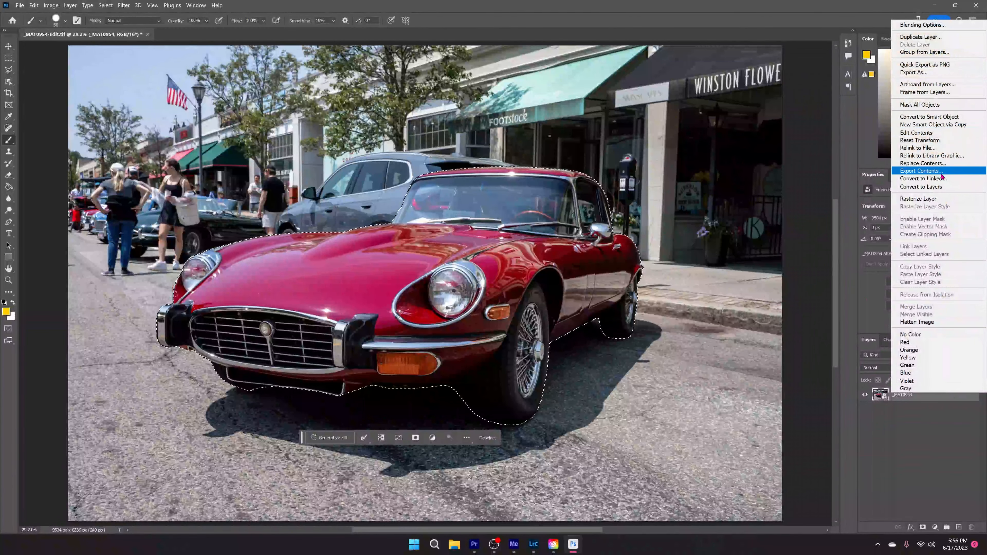
pyautogui.click(927, 462)
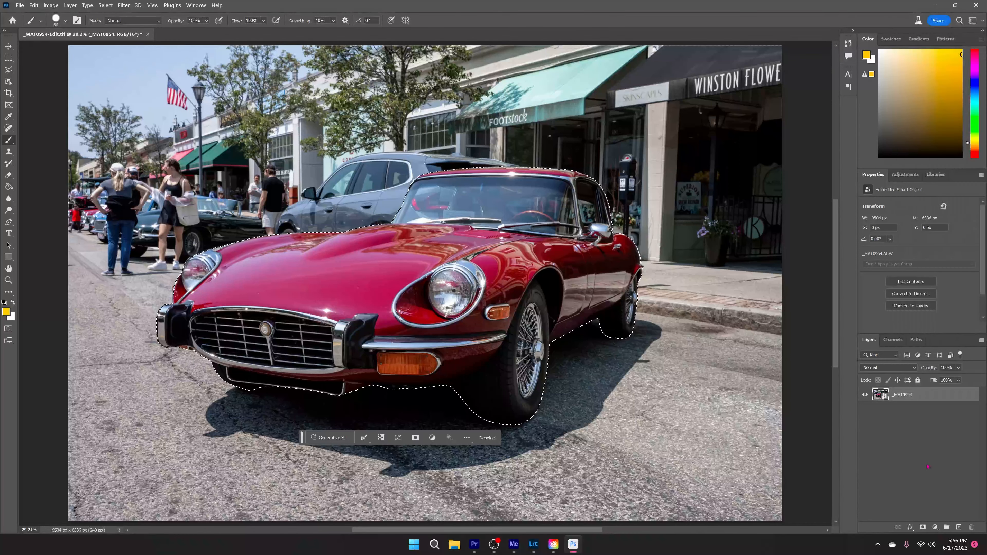
pyautogui.click(920, 526)
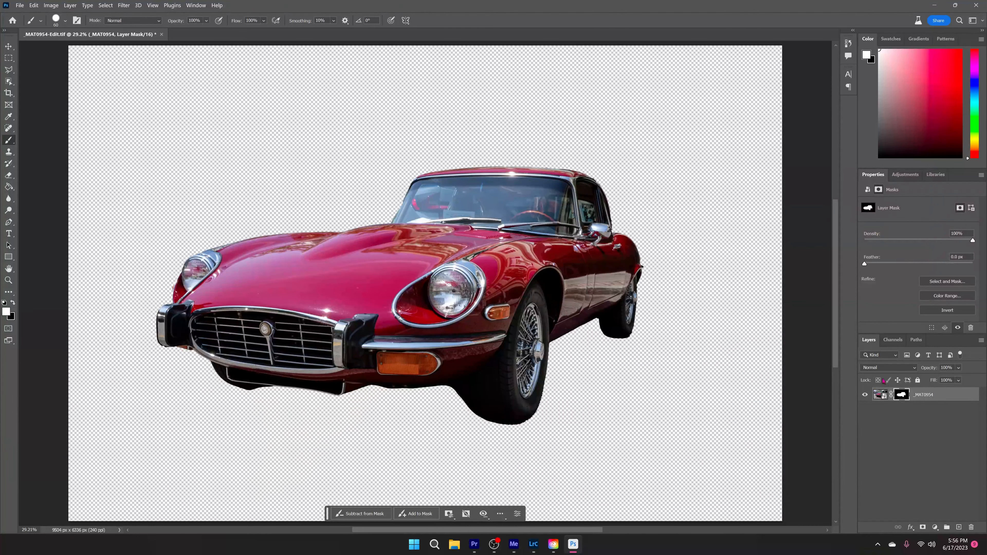
# Disable the car's layer mask and make the photo itself the active part of the layer
pyautogui.moveTo(959, 400); pyautogui.dragTo(904, 407)
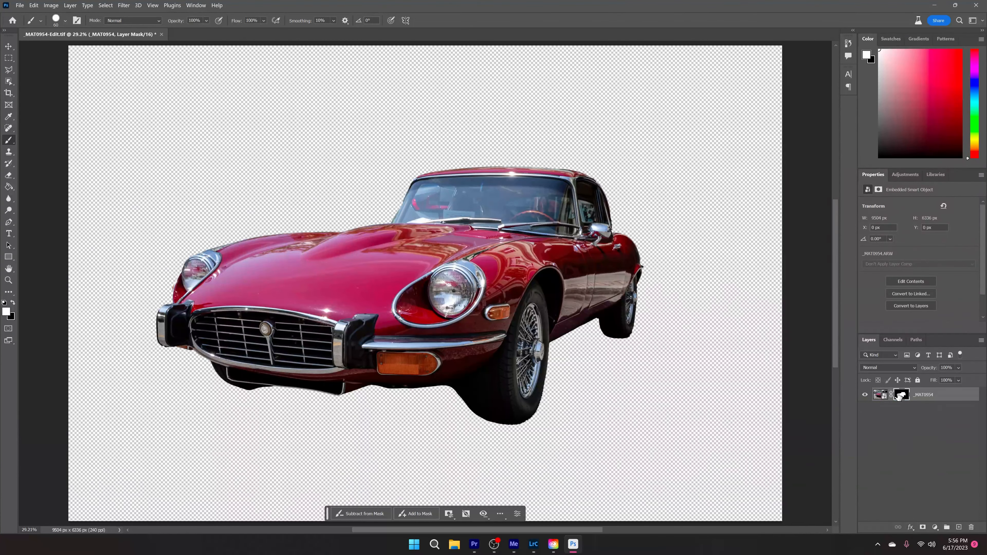
pyautogui.keyDown('shift'); pyautogui.click(900, 396); pyautogui.keyUp('shift')
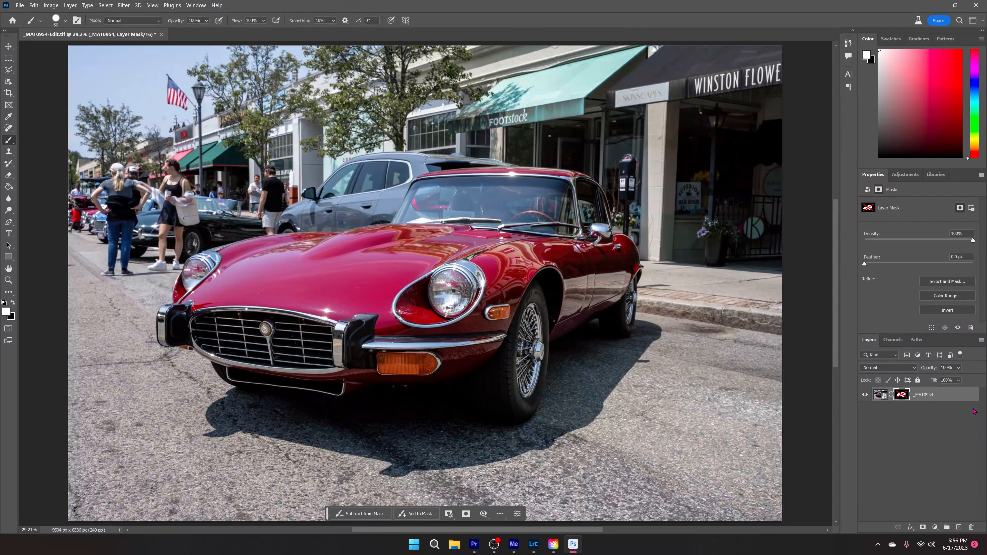
pyautogui.click(881, 399)
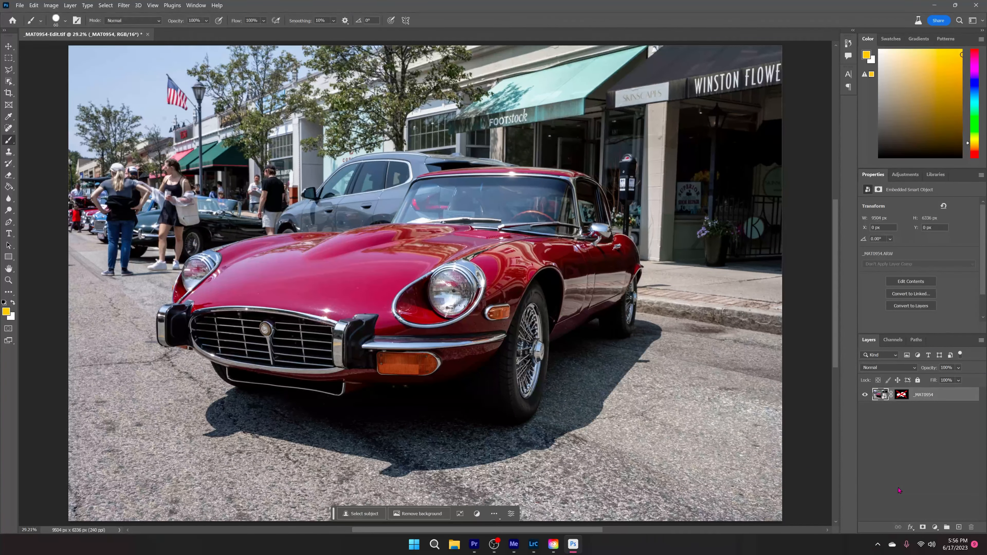
# Merge a duplicate of the photo layer with a new blank layer into one pixel layer and hide the masked original
pyautogui.press('v')
pyautogui.moveTo(933, 395); pyautogui.dragTo(959, 527)
pyautogui.click(981, 340)
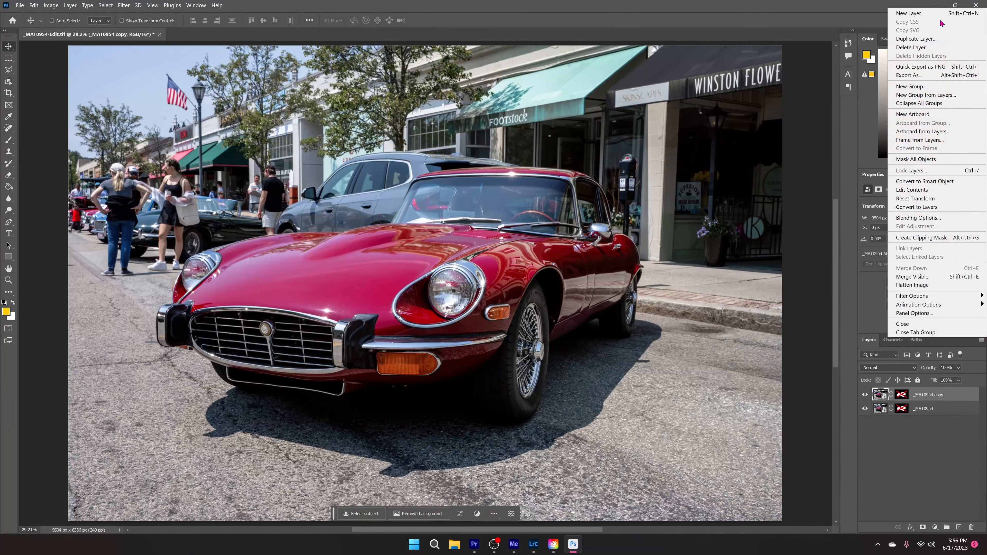
pyautogui.click(940, 13)
pyautogui.click(566, 163)
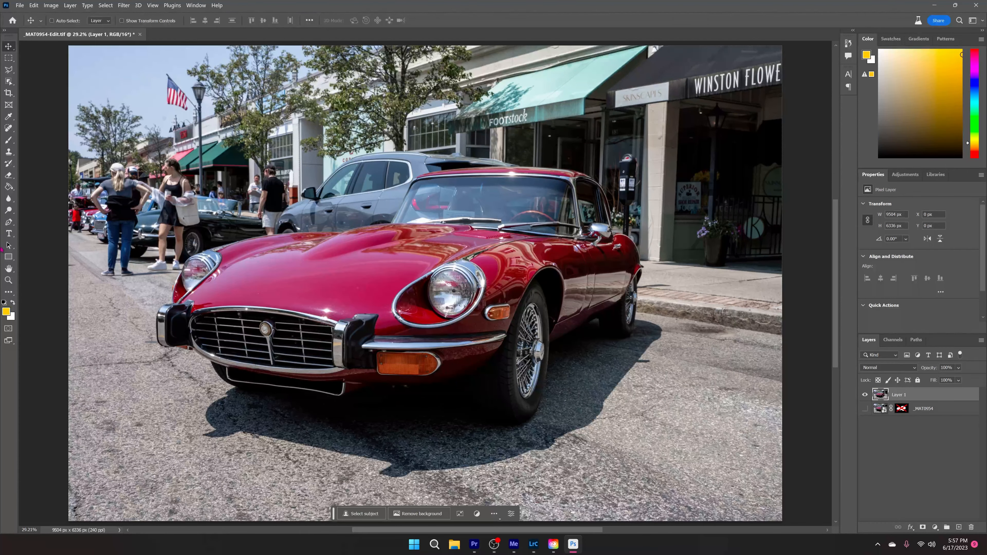
# Select both women standing in front of the dark green convertible with the Object Selection tool
pyautogui.moveTo(160, 151); pyautogui.dragTo(240, 167)
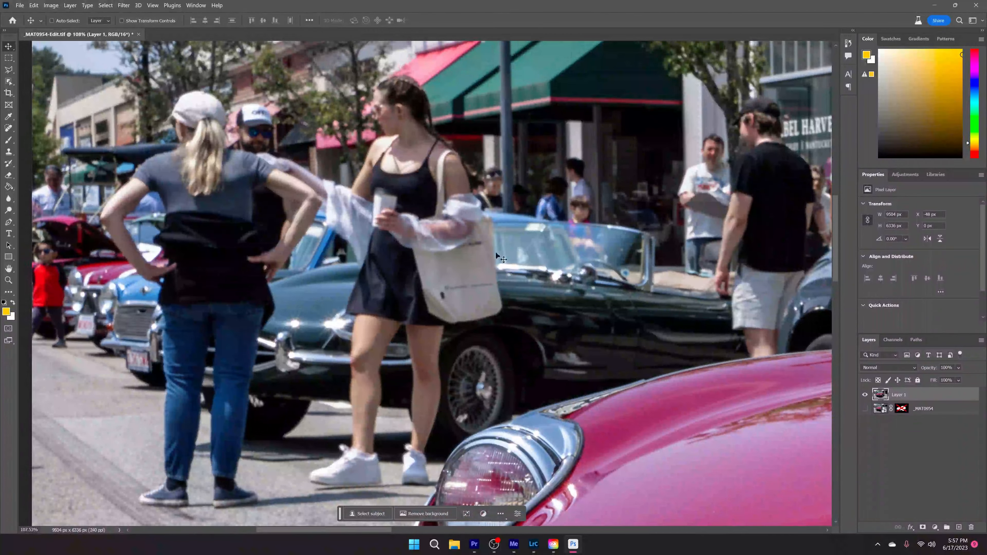
pyautogui.hscroll(10, 606, 271)
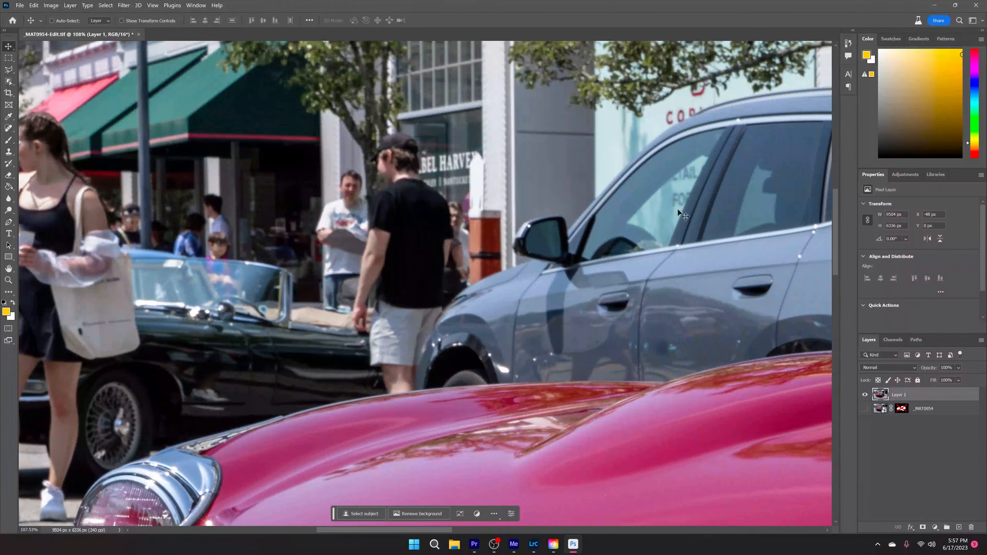
pyautogui.hscroll(-8, 392, 353)
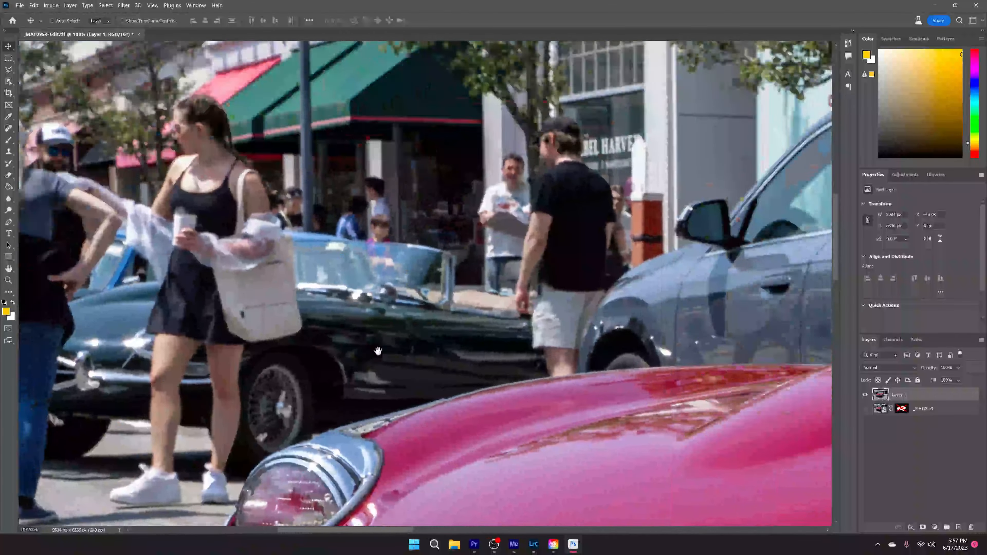
pyautogui.moveTo(377, 350); pyautogui.dragTo(763, 284)
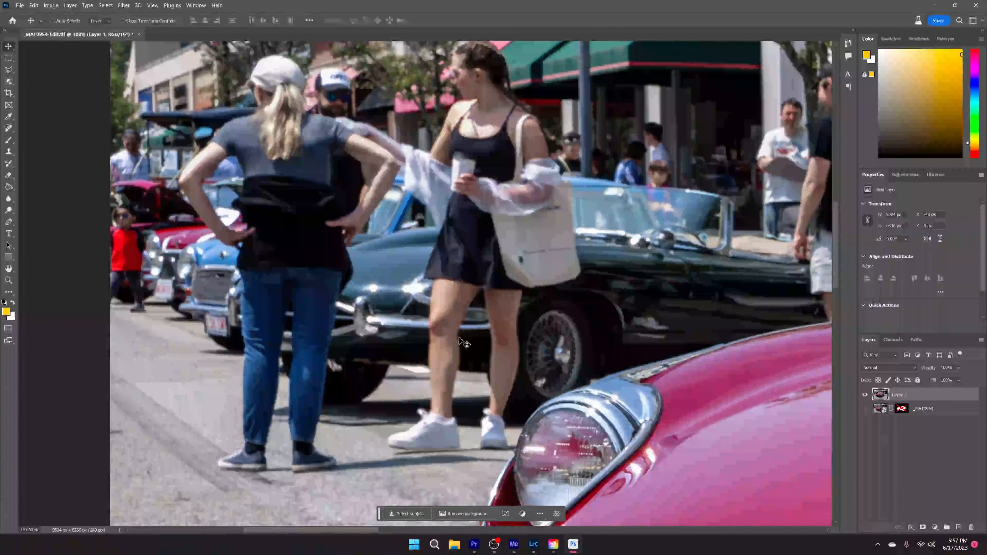
pyautogui.moveTo(455, 336); pyautogui.dragTo(422, 332)
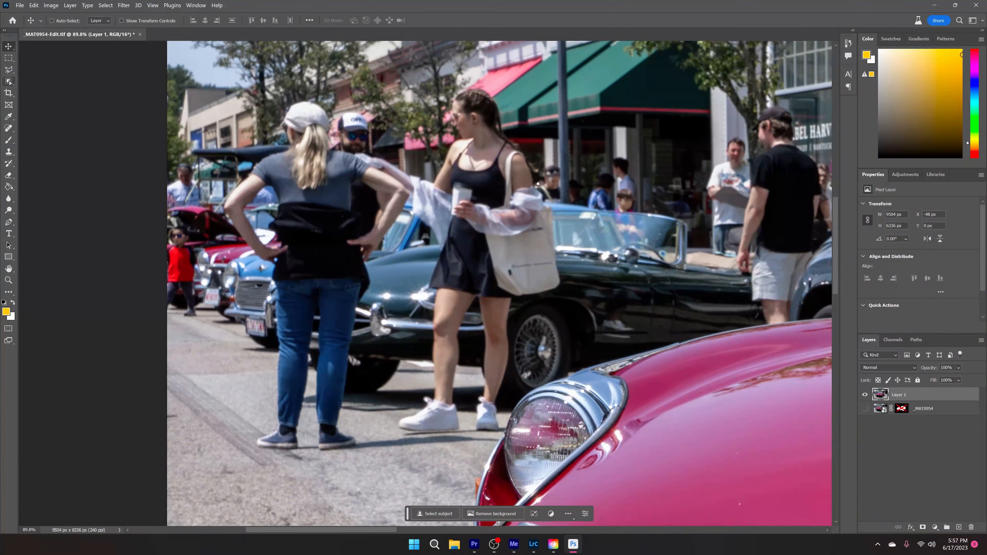
pyautogui.press('w')
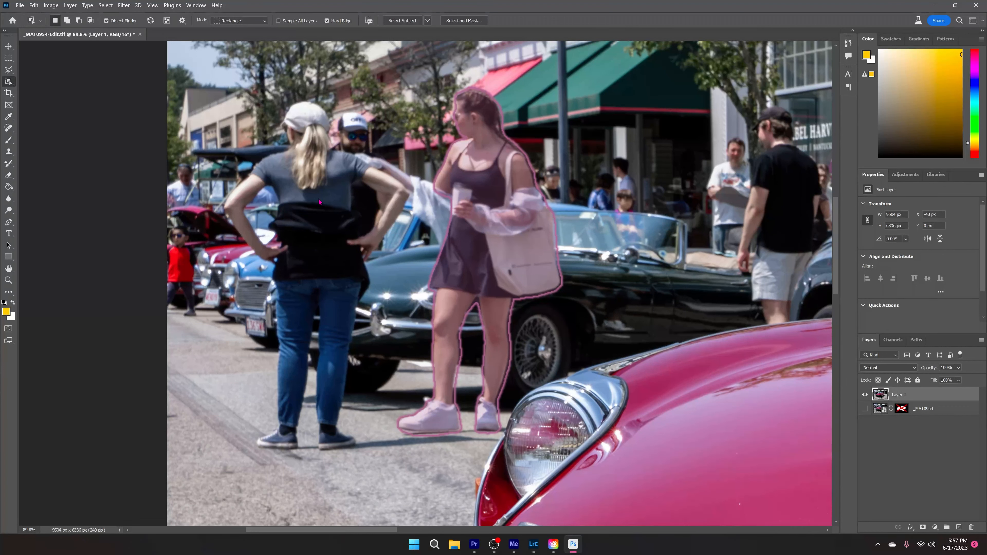
pyautogui.click(437, 185)
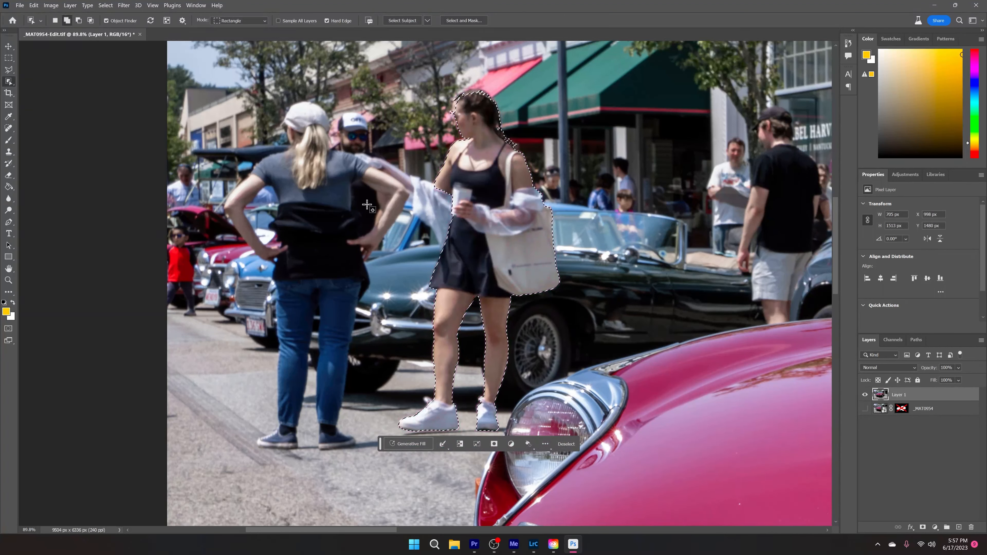
pyautogui.keyDown('shift'); pyautogui.click(325, 254); pyautogui.keyUp('shift')
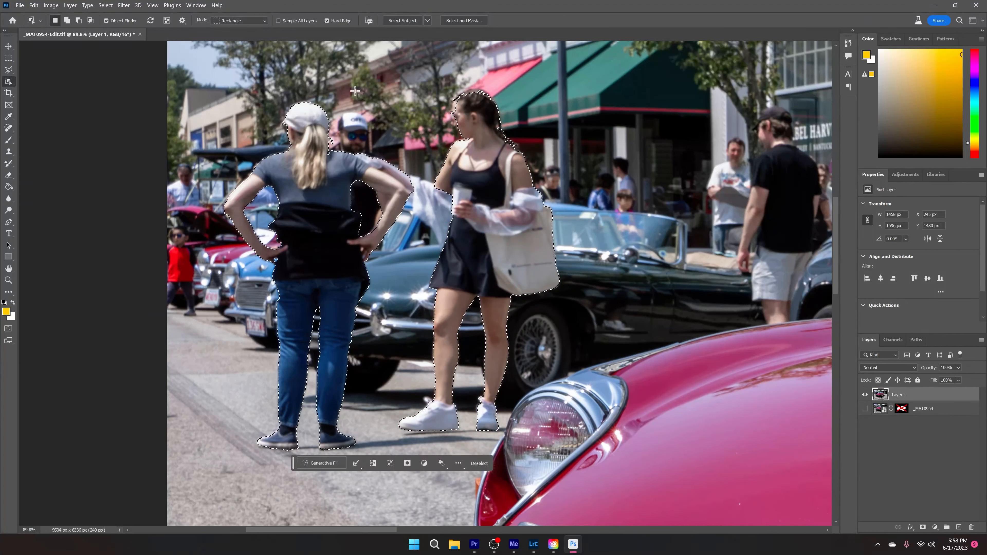
# Show the selection of the two women as a Quick Mask and brush in the missing part of the sheer white sleeve
pyautogui.press('q')
pyautogui.press('v')
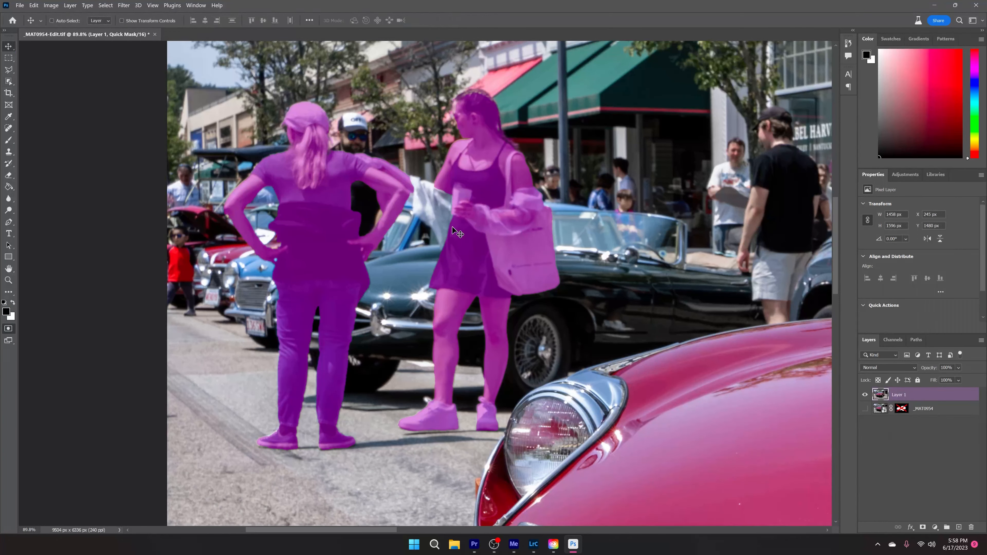
pyautogui.press('b')
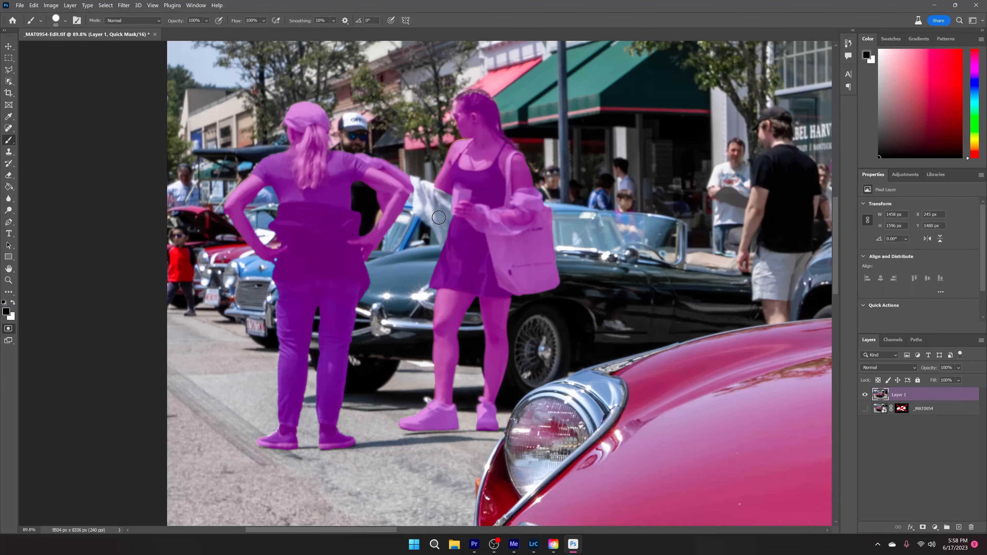
pyautogui.scroll(5, 439, 218)
pyautogui.moveTo(457, 188)
pyautogui.mouseDown()
pyautogui.moveTo(463, 247)
pyautogui.moveTo(544, 322)
pyautogui.mouseUp()
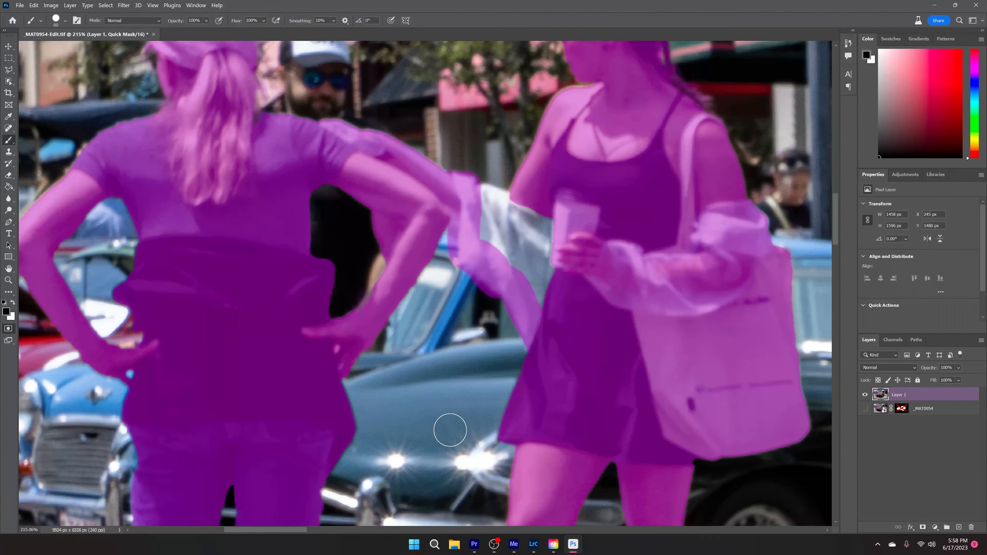
pyautogui.moveTo(477, 197); pyautogui.dragTo(546, 294)
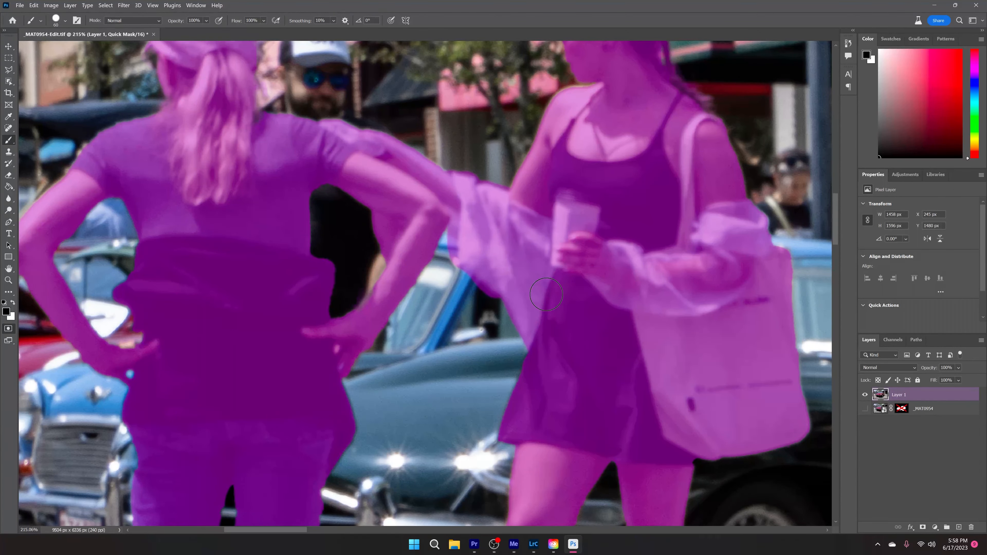
# Leave Quick Mask and add the man in the black T-shirt and the man in the white T-shirt beside him to the selection
pyautogui.hotkey('ctrl', '0')
pyautogui.scroll(9, 258, 188)
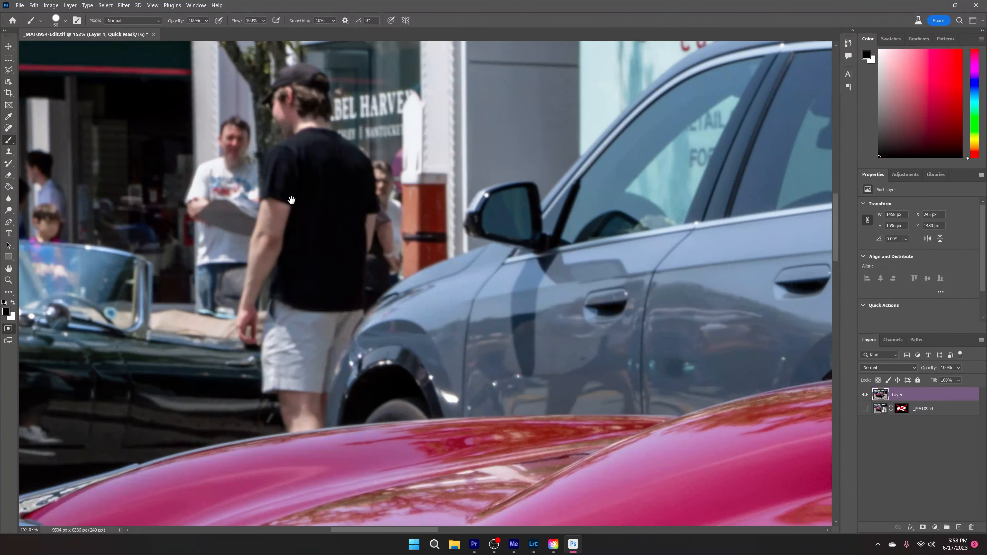
pyautogui.press('q')
pyautogui.press('w')
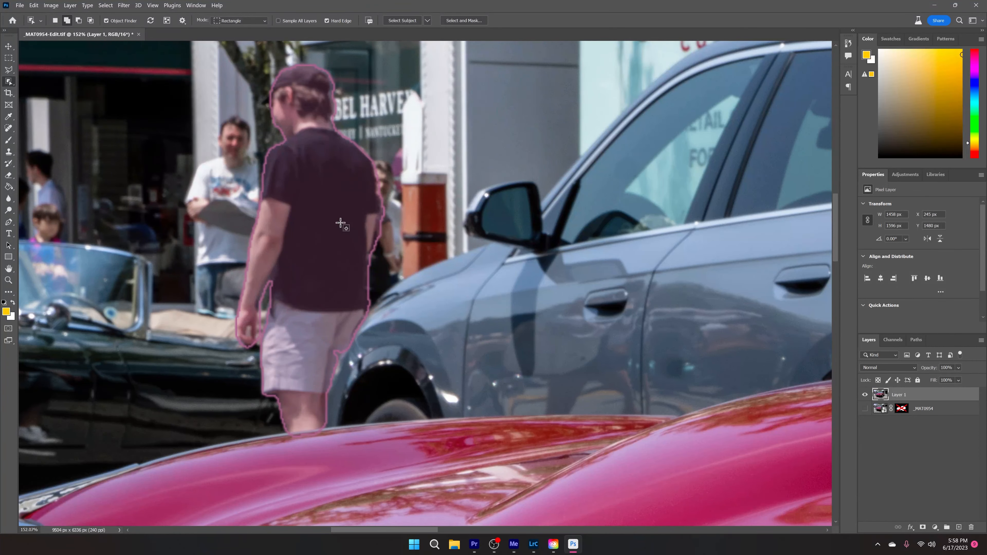
pyautogui.click(340, 223)
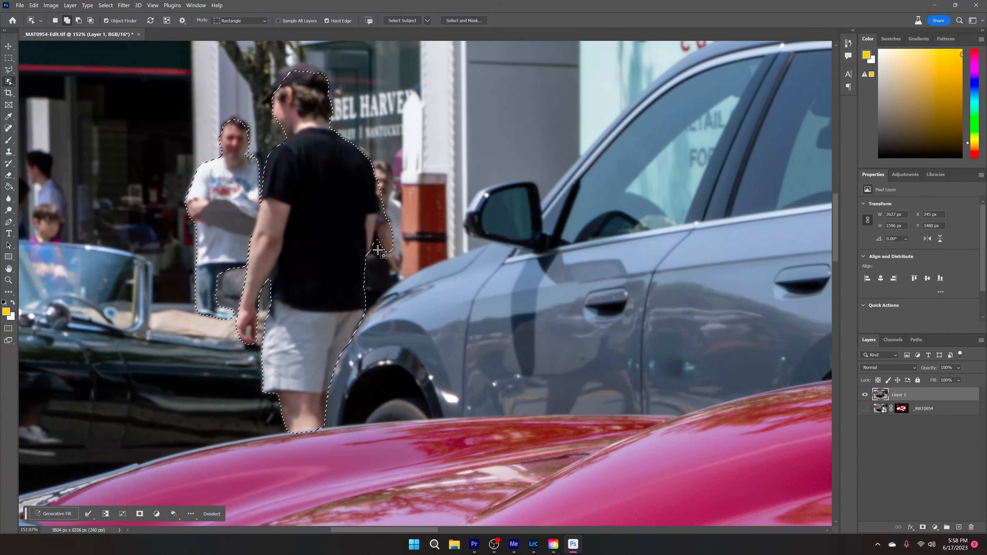
pyautogui.moveTo(342, 268); pyautogui.dragTo(625, 362)
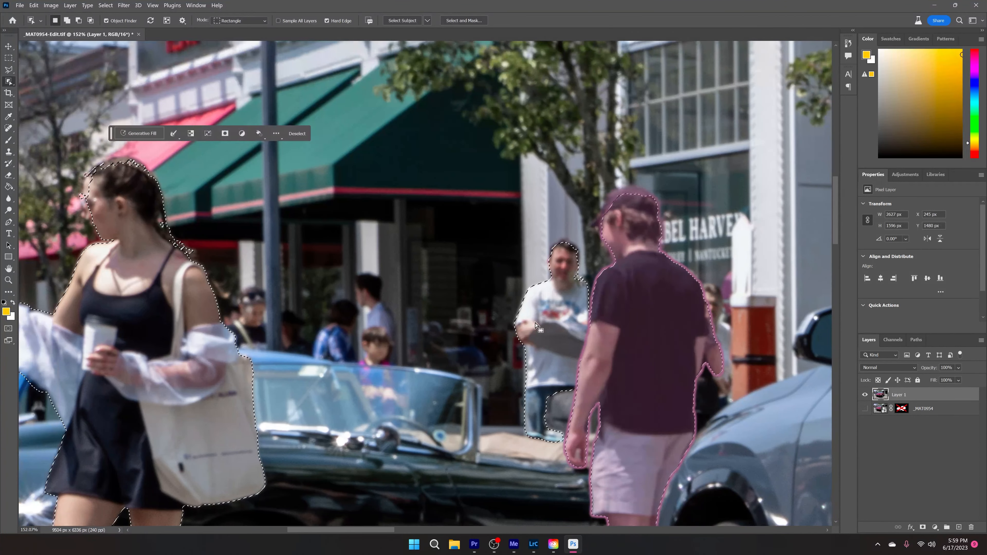
# Run Generative Fill with an empty prompt on the selected people to remove them from the street scene
pyautogui.hotkey('ctrl', '0')
pyautogui.press('v')
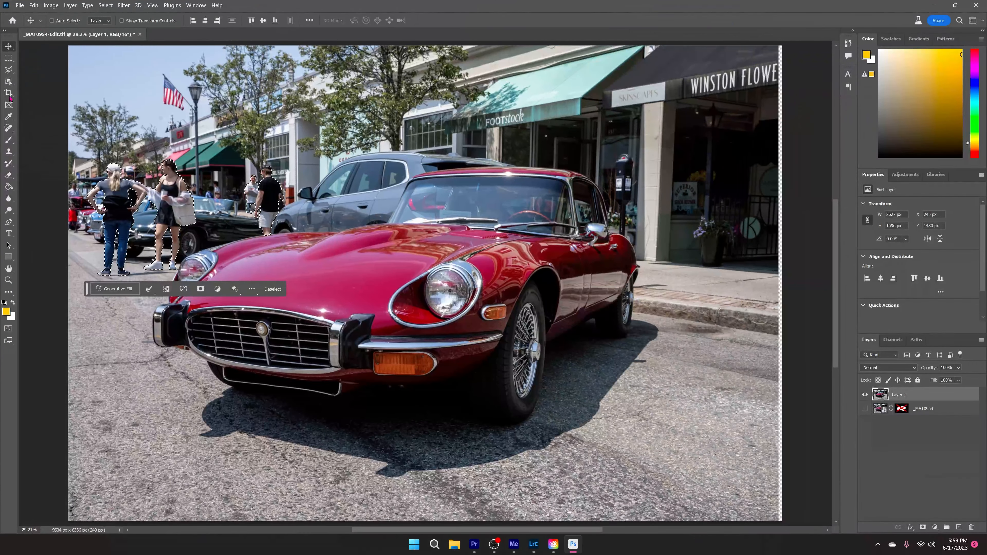
pyautogui.moveTo(86, 289); pyautogui.dragTo(472, 21)
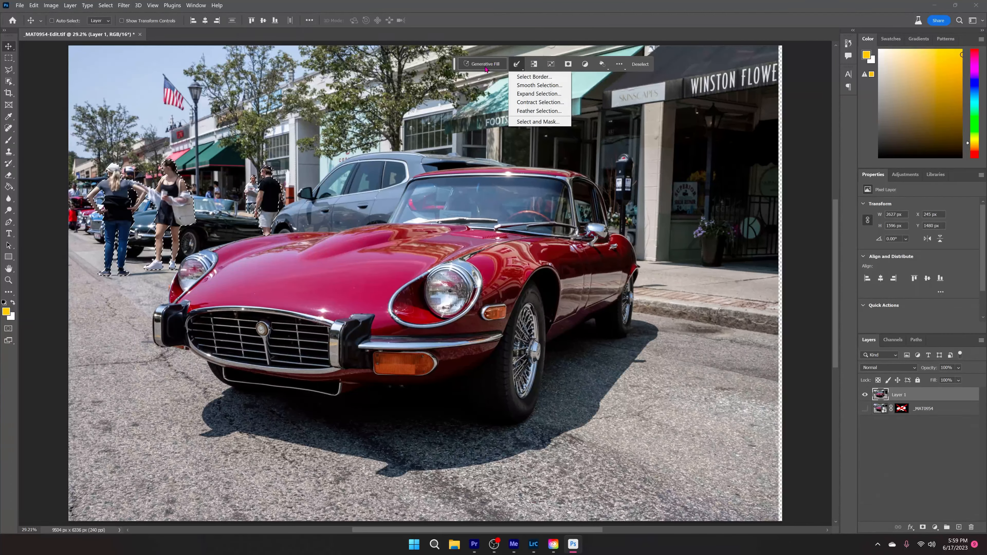
pyautogui.click(483, 64)
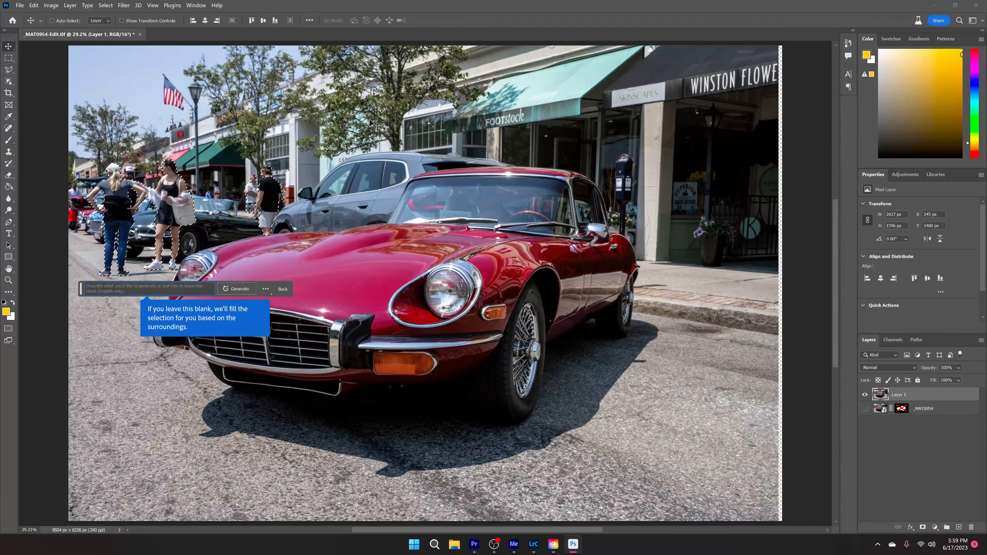
pyautogui.press('Return')
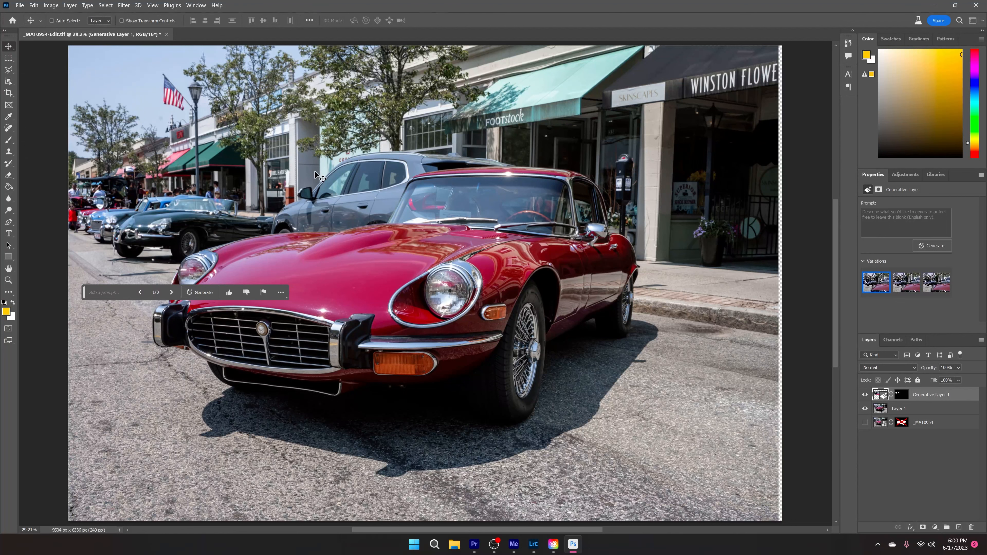
# Inspect the filled areas around the dark green convertible, the road shadows and the windshield up close
pyautogui.press('ctrl')
pyautogui.hotkey('ctrl', 'space')
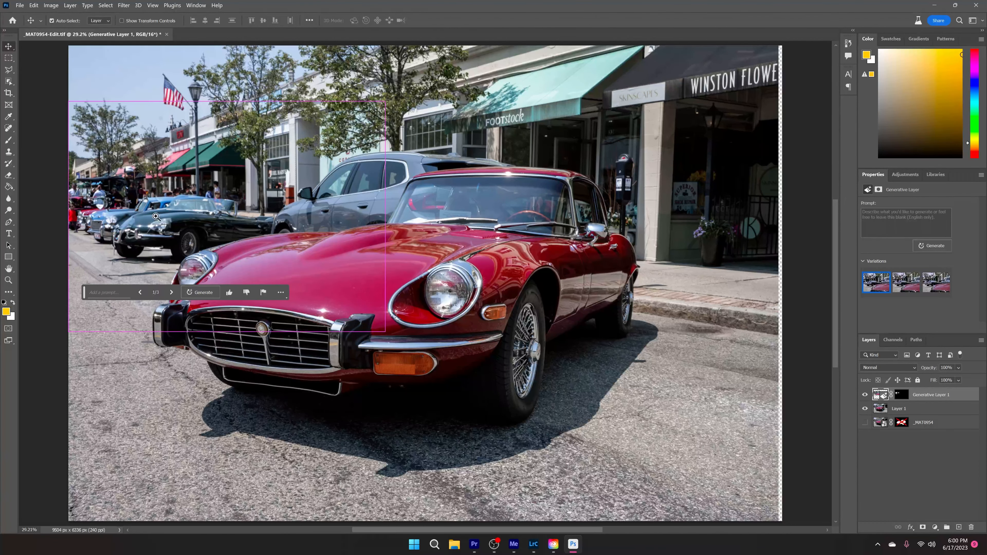
pyautogui.moveTo(155, 217); pyautogui.dragTo(378, 178)
pyautogui.press('space')
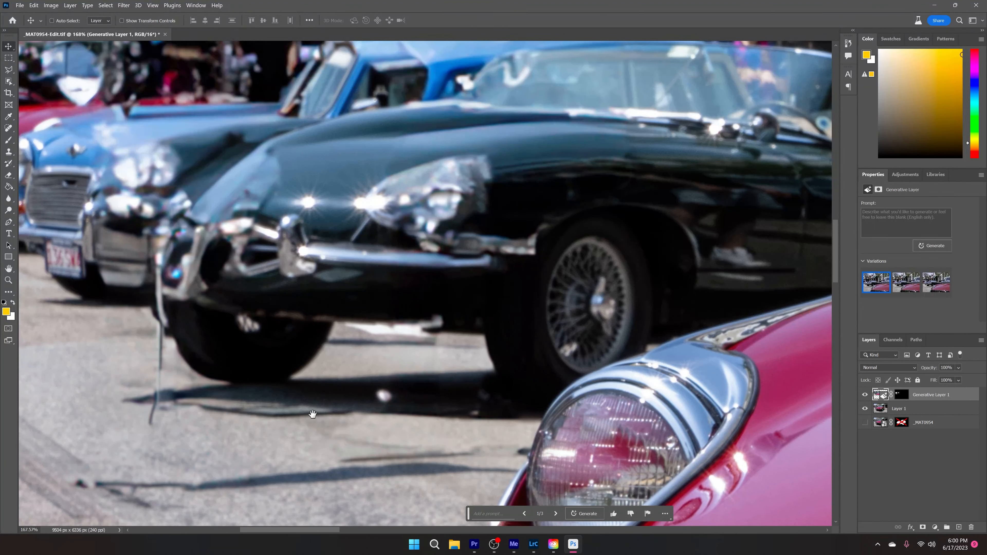
pyautogui.moveTo(311, 412); pyautogui.dragTo(521, 397)
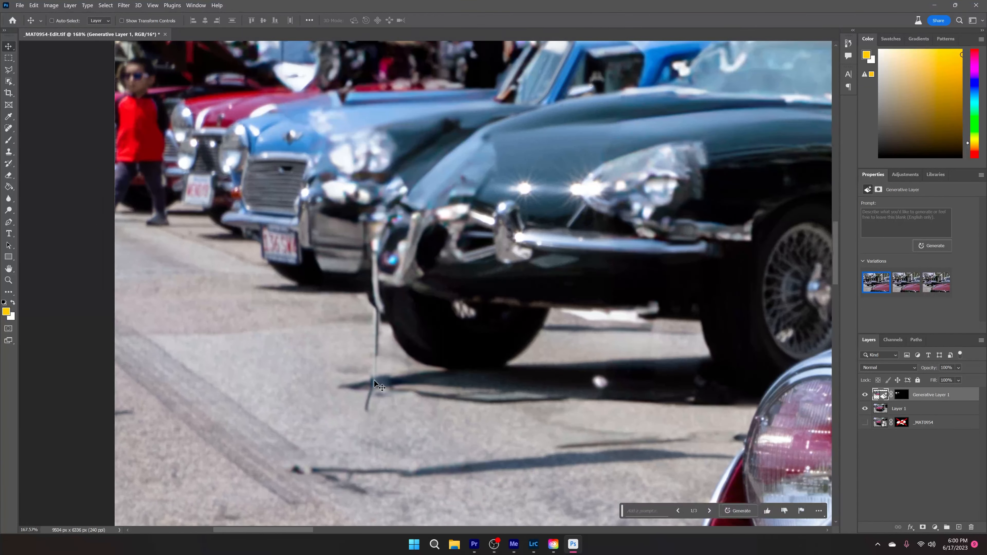
pyautogui.moveTo(551, 341); pyautogui.dragTo(314, 374)
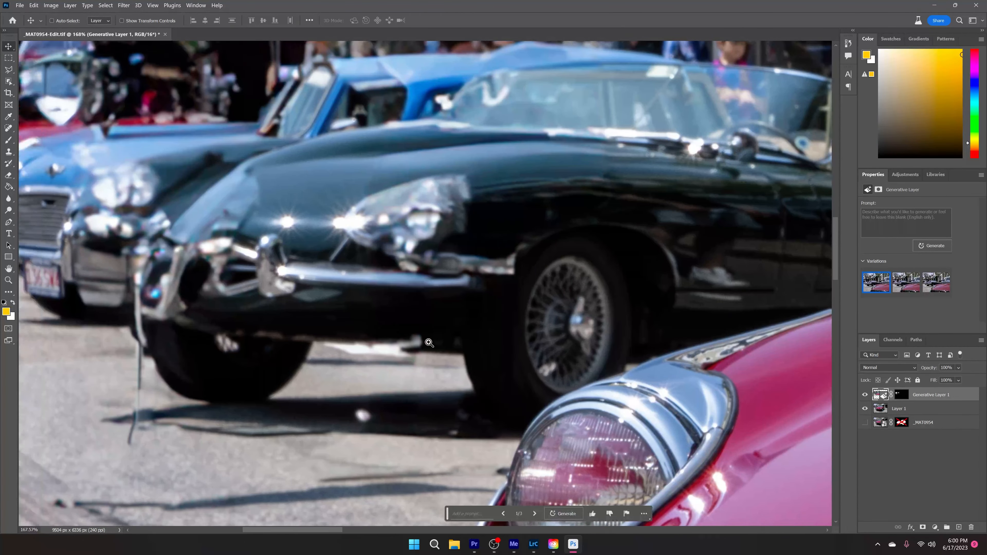
pyautogui.moveTo(612, 225)
pyautogui.mouseDown()
pyautogui.moveTo(582, 225)
pyautogui.moveTo(598, 224)
pyautogui.mouseUp()
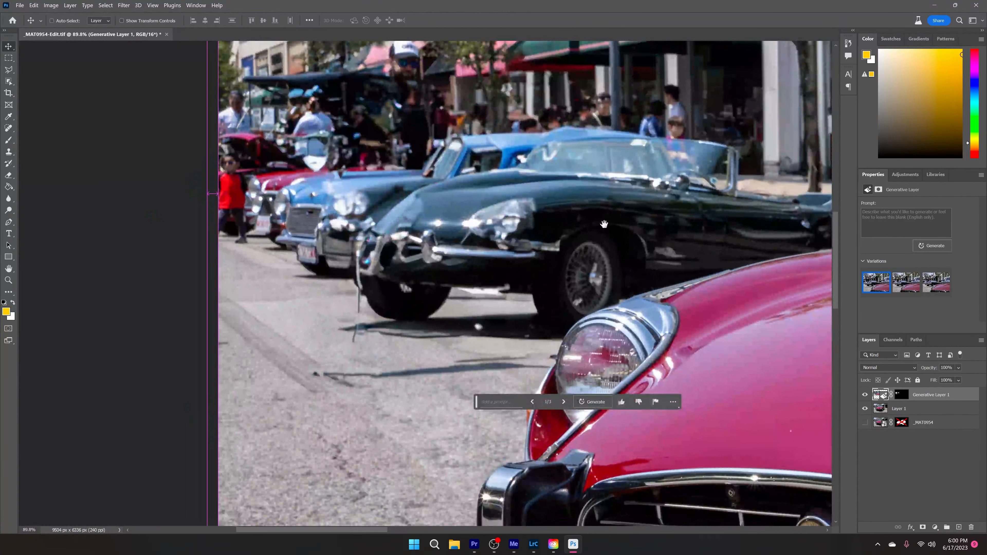
pyautogui.moveTo(690, 222); pyautogui.dragTo(428, 270)
pyautogui.moveTo(358, 237); pyautogui.dragTo(558, 264)
pyautogui.moveTo(453, 214); pyautogui.dragTo(254, 261)
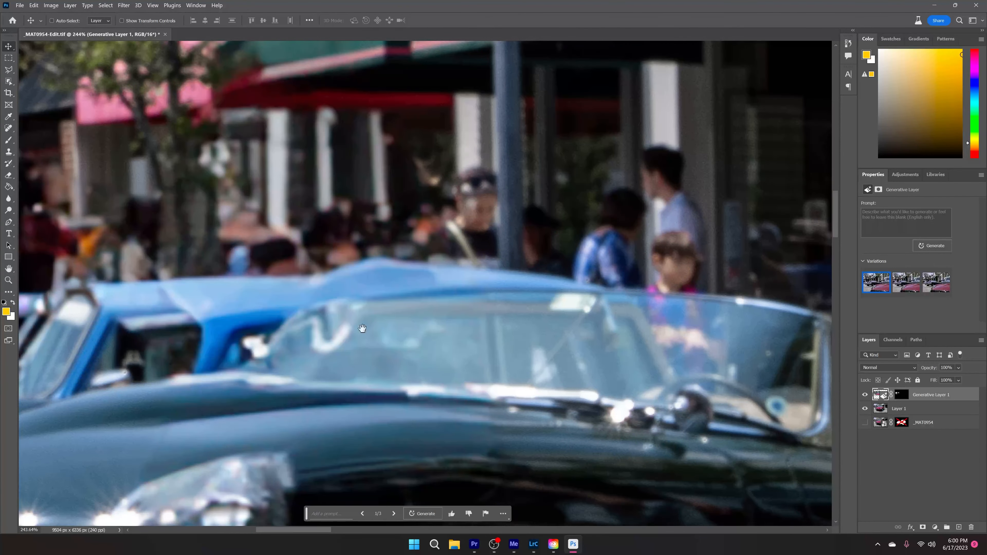
pyautogui.moveTo(600, 321); pyautogui.dragTo(460, 306)
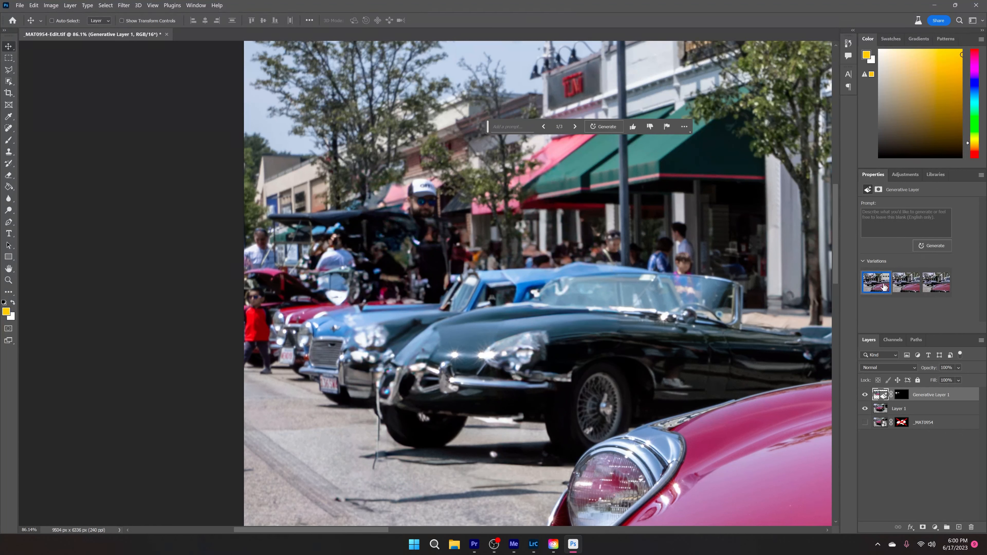
# Compare the three variations of the people removal and hide the generative layer to compare them with the original
pyautogui.click(913, 291)
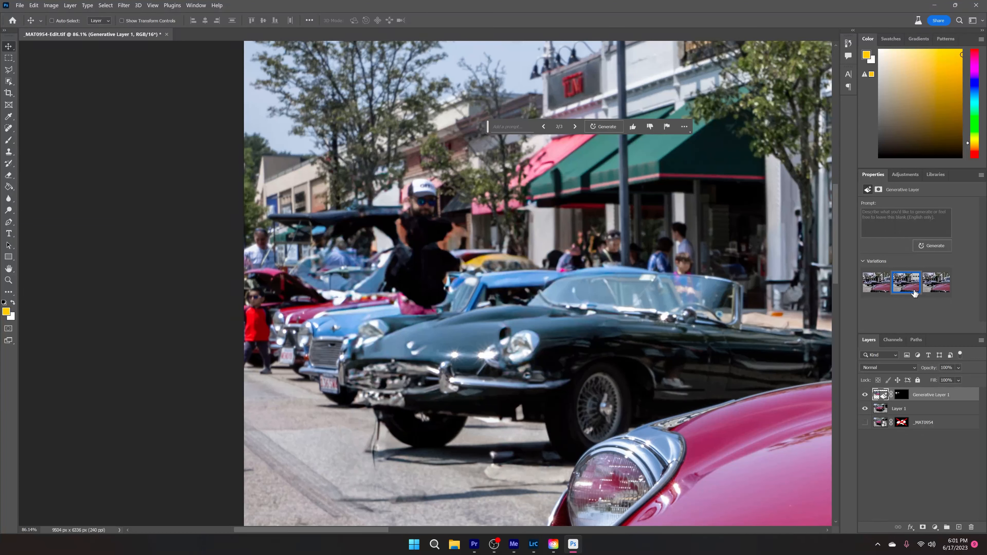
pyautogui.click(933, 290)
pyautogui.click(902, 295)
pyautogui.click(932, 290)
pyautogui.click(876, 291)
pyautogui.click(865, 396)
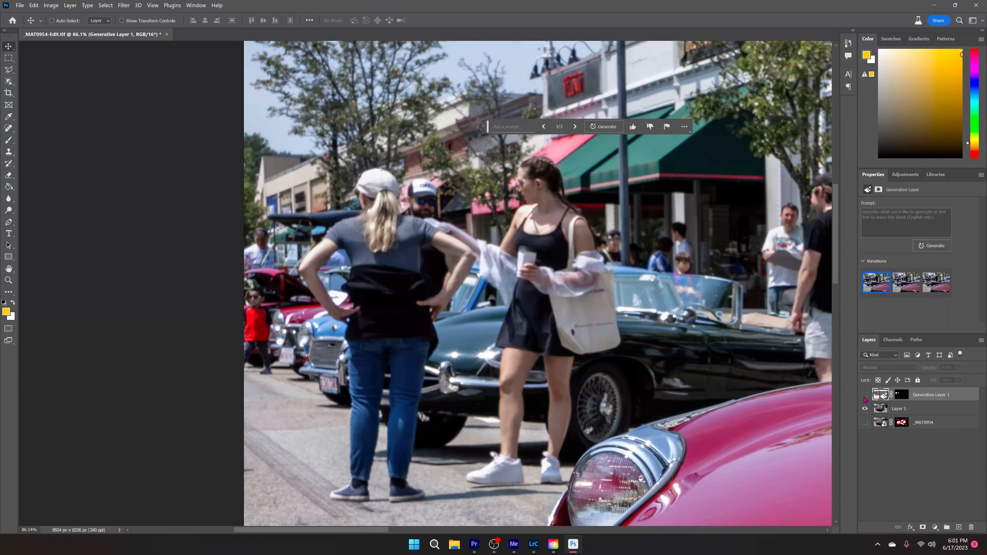
pyautogui.hotkey('ctrl', '0')
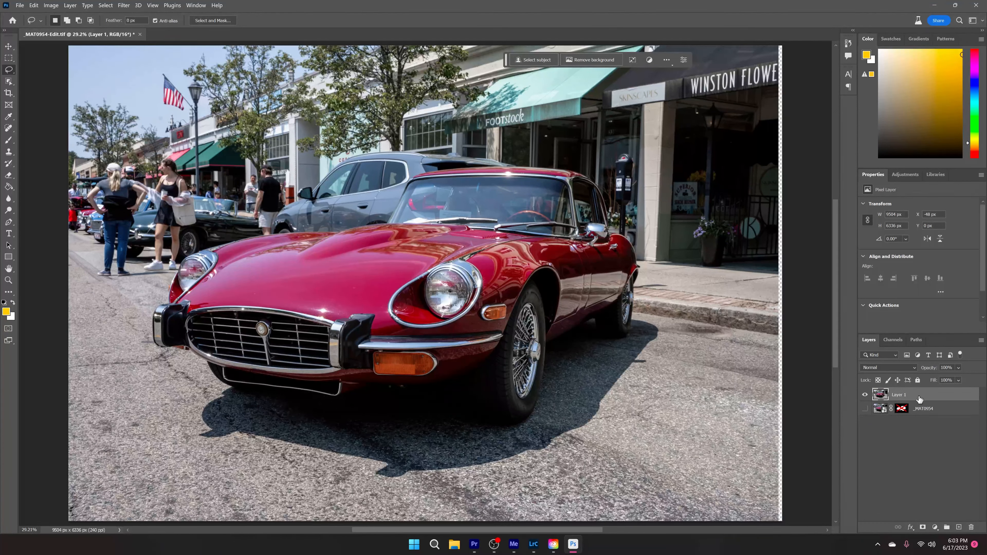
# Select everything around the car by contracting and inverting a selection loaded from the _MAT0954 layer mask
pyautogui.keyDown('ctrl'); pyautogui.click(902, 413); pyautogui.keyUp('ctrl')
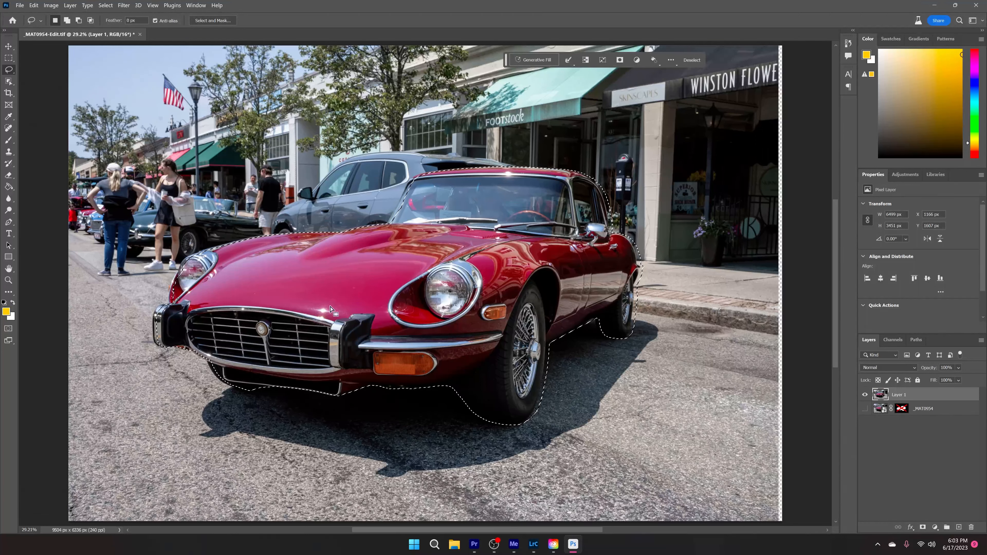
pyautogui.click(106, 5)
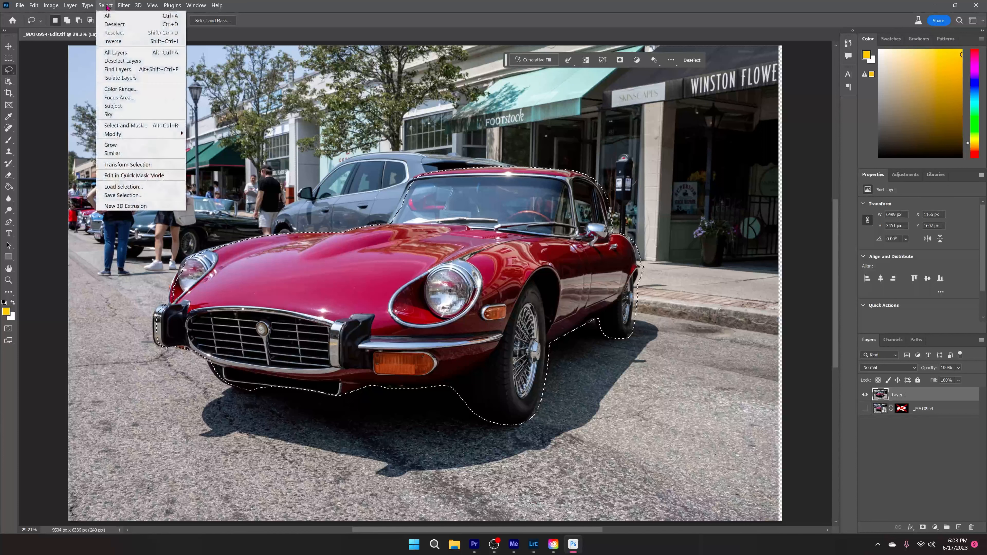
pyautogui.moveTo(136, 138)
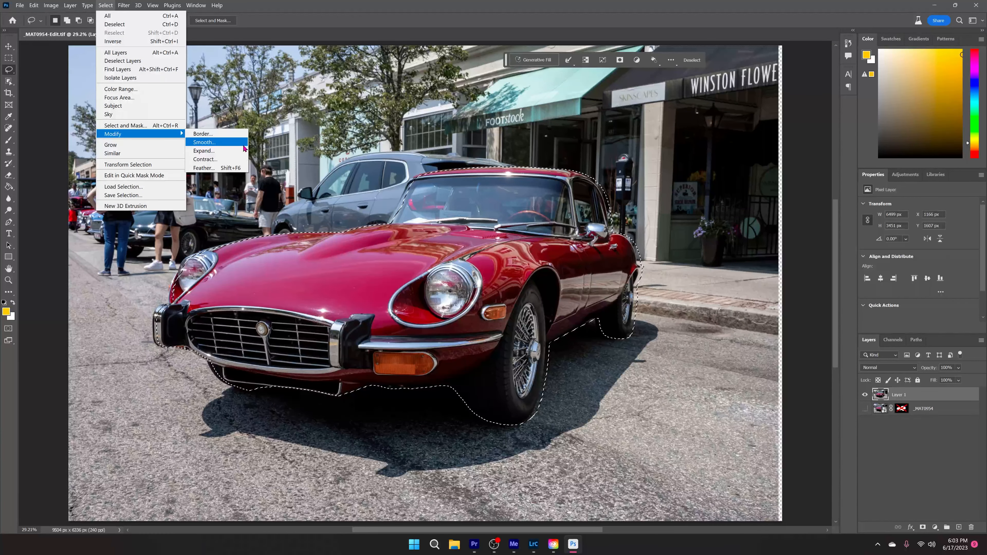
pyautogui.click(230, 159)
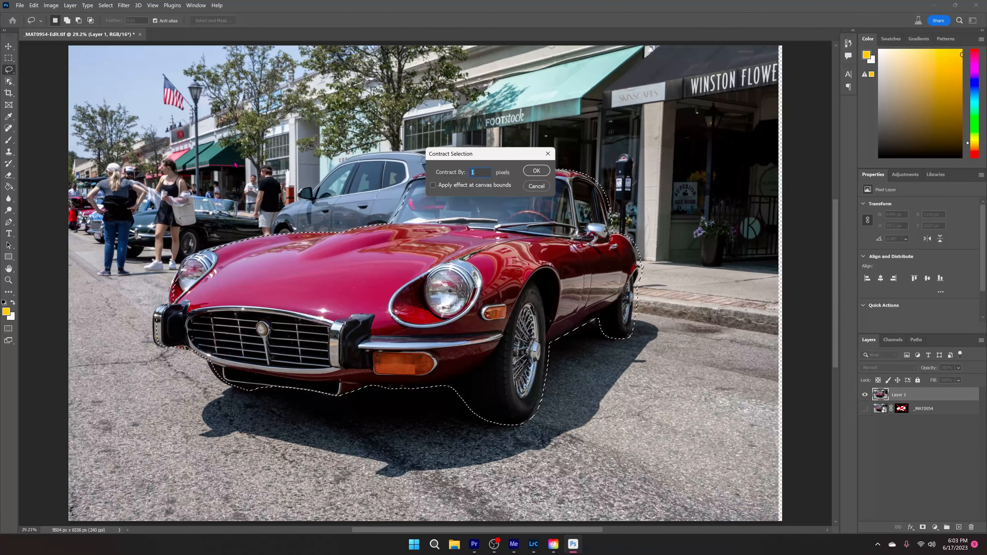
pyautogui.press('Return')
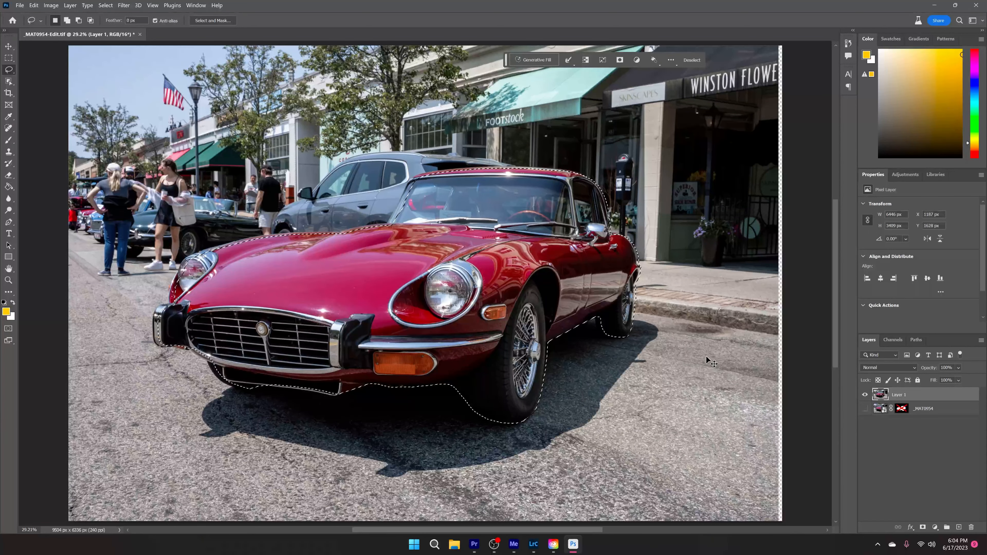
pyautogui.hotkey('ctrl', 'shift', 'i')
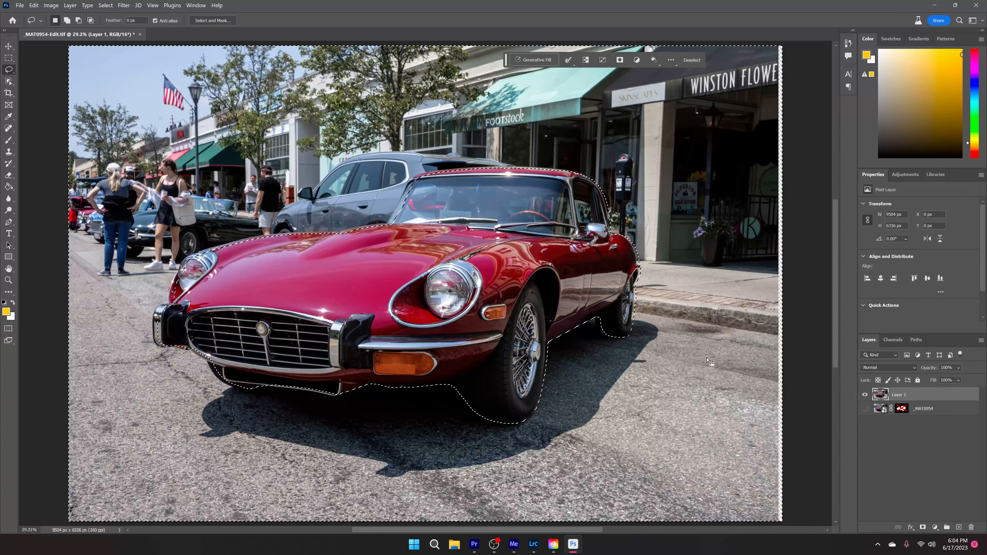
# Generate a new background around the car with Generative Fill using the prompt "city drive"
pyautogui.click(533, 59)
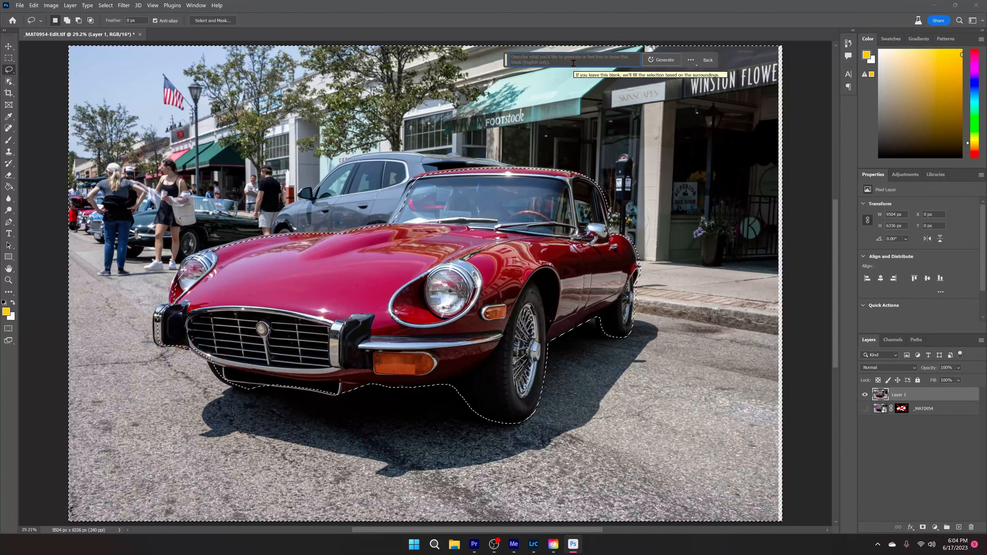
pyautogui.write('clity dri')
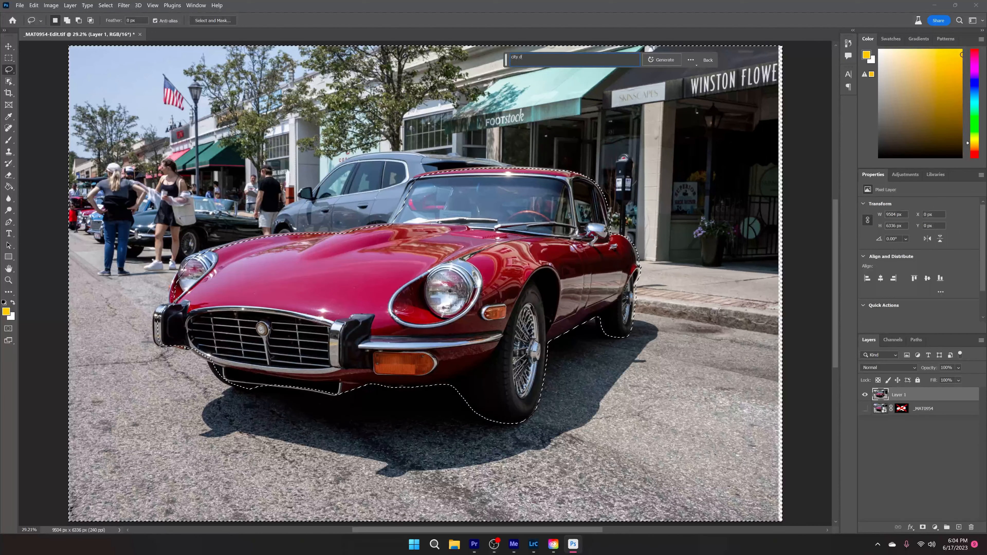
pyautogui.write('ve')
pyautogui.press('Return')
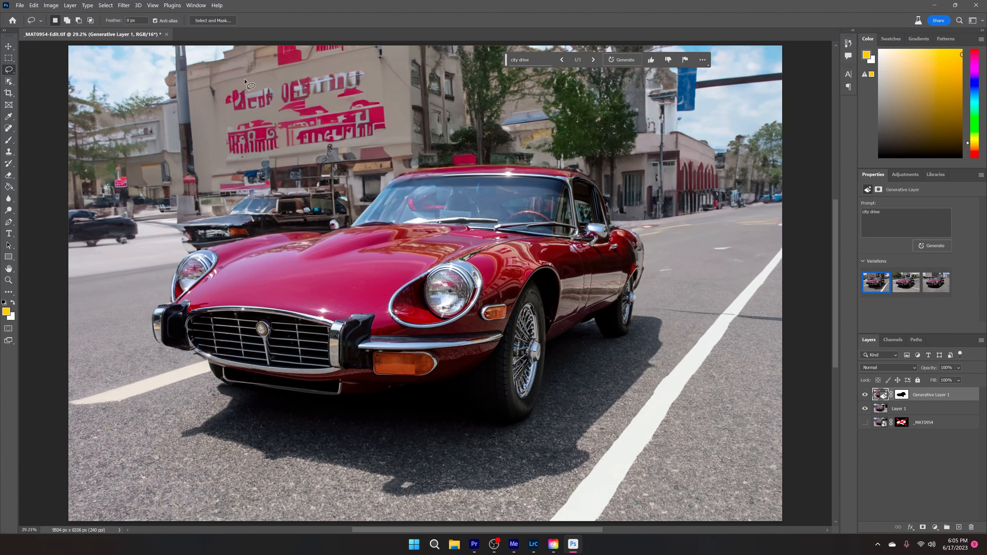
# Compare the three "city drive" background variations and return to the first one
pyautogui.click(919, 291)
pyautogui.click(913, 288)
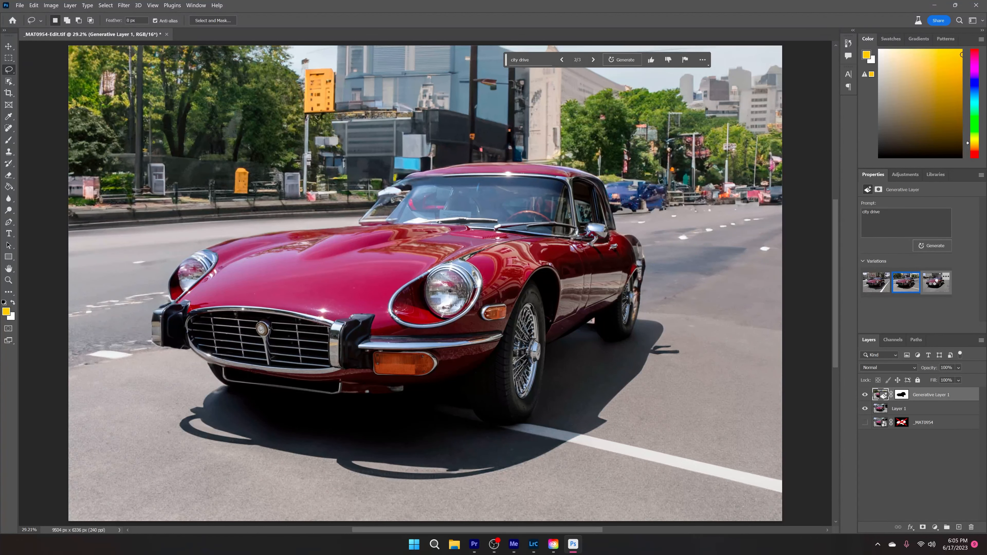
pyautogui.click(934, 283)
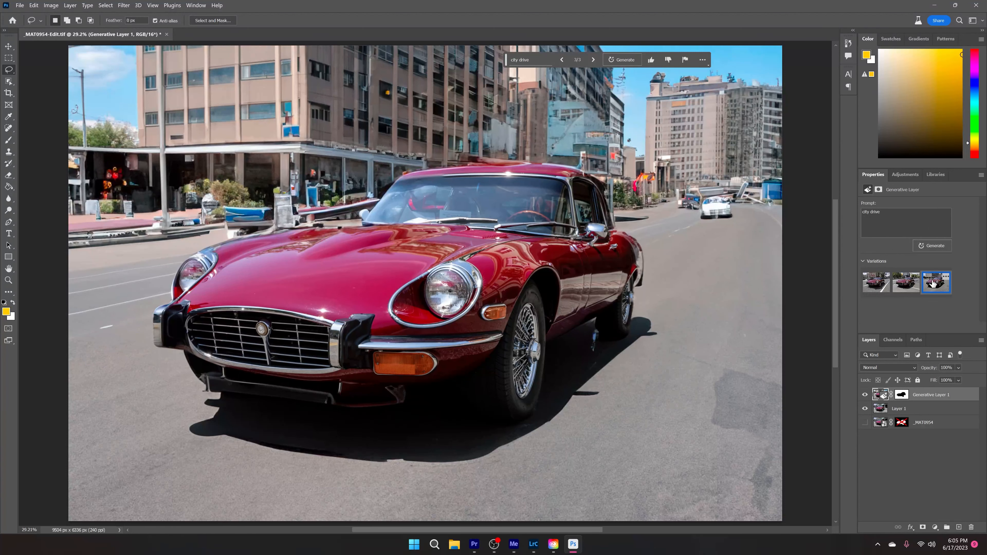
pyautogui.click(870, 287)
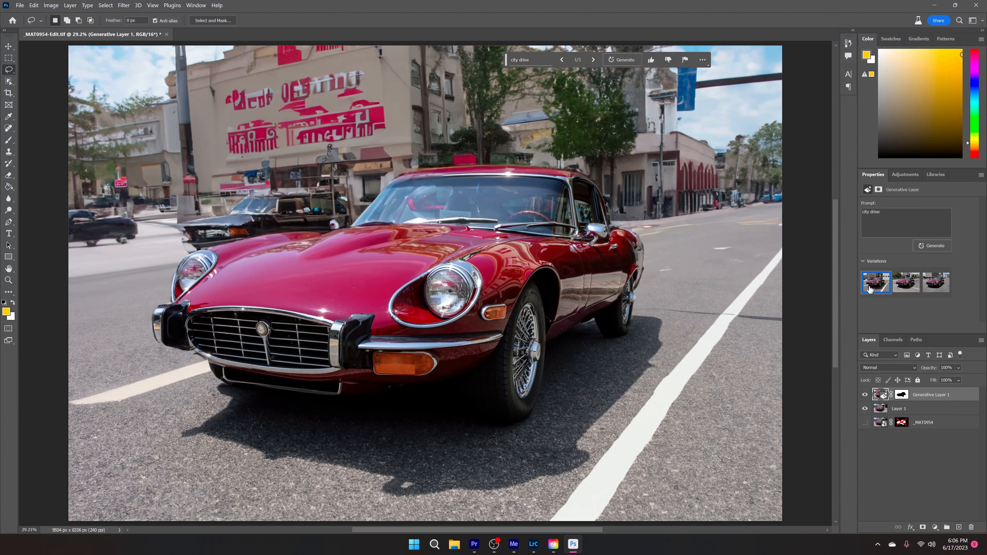
# Outline the sky and buildings above the road with the Polygonal Lasso and apply Generative Fill to that area
pyautogui.hotkey('ctrl', '-')
pyautogui.hotkey('ctrl', '-')
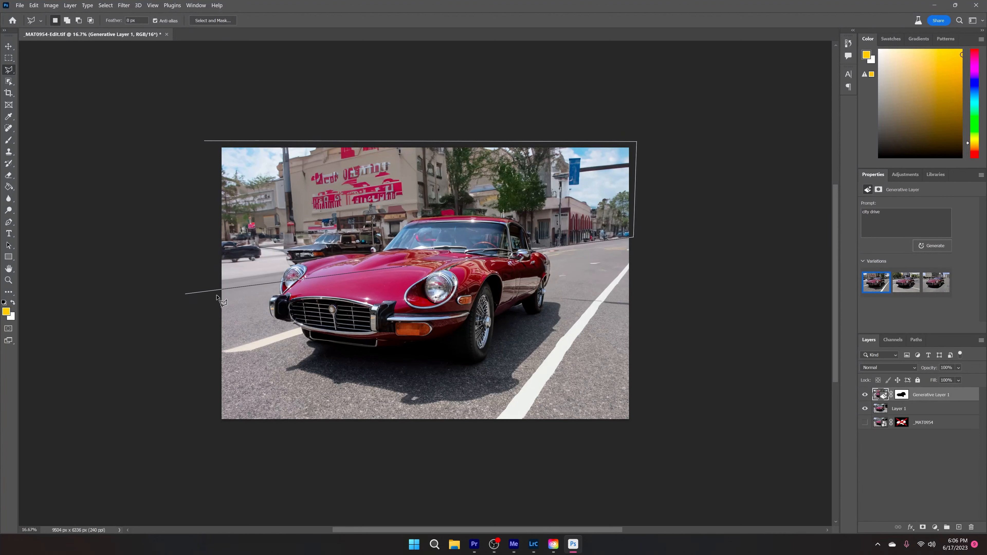
pyautogui.doubleClick(207, 302)
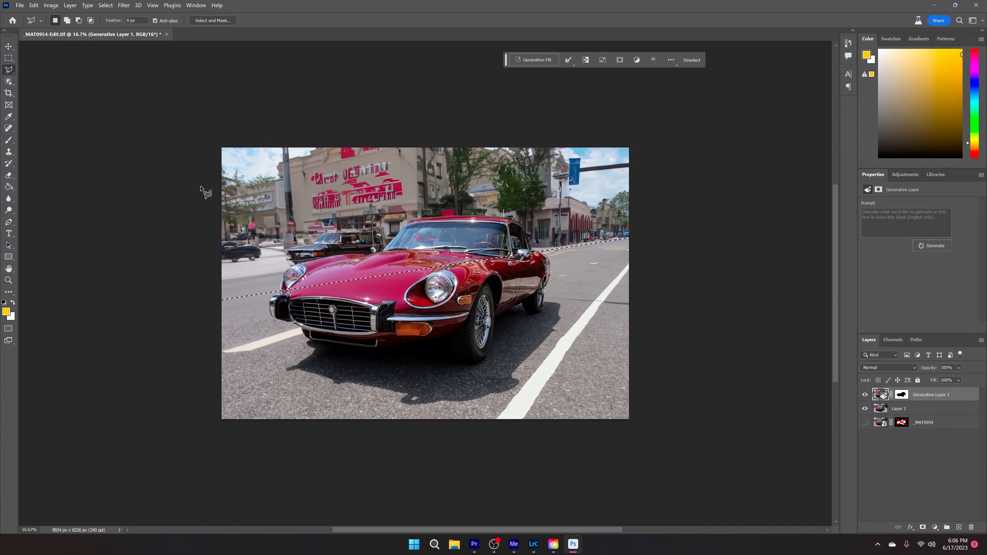
pyautogui.click(535, 62)
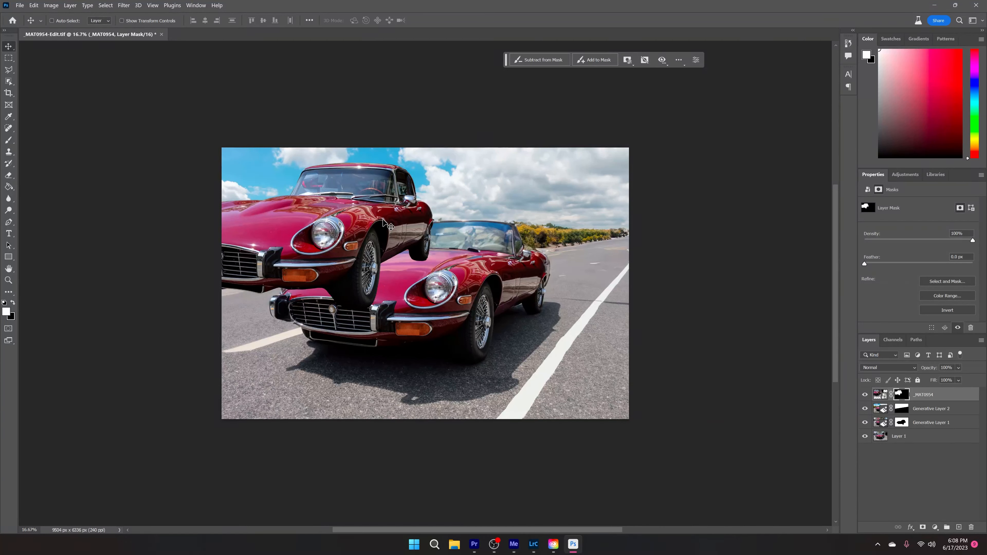
# Undo the last move of the masked car layer and start the Crop tool to extend the canvas
pyautogui.hotkey('ctrl', 'z')
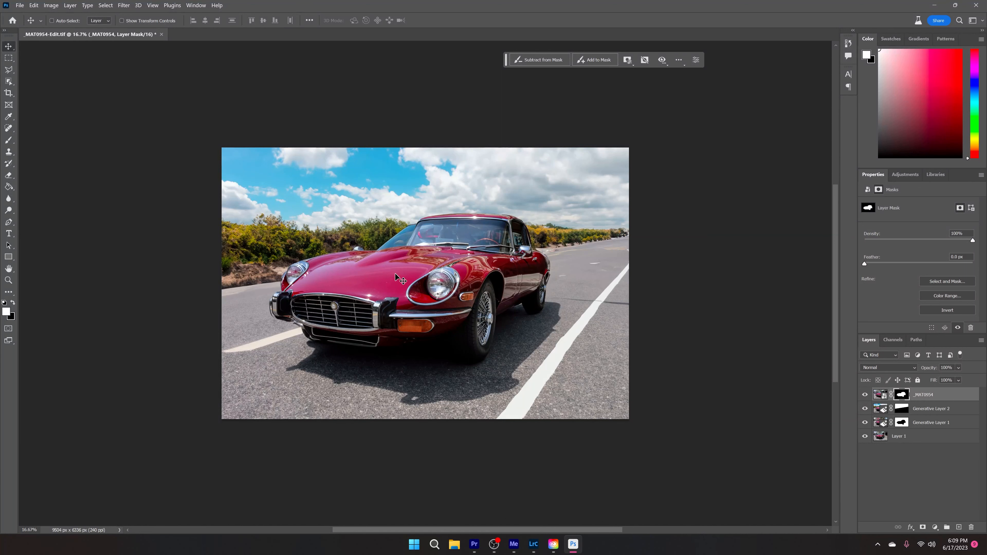
pyautogui.press('c')
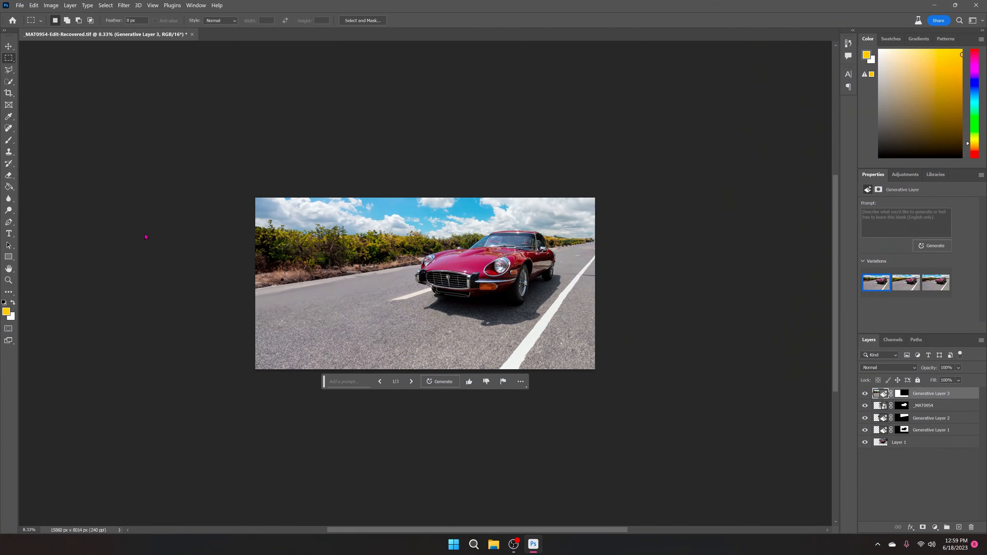
# Crop the canvas to add empty space above the sky and trim a strip of road from the lower edge
pyautogui.hotkey('ctrl', '0')
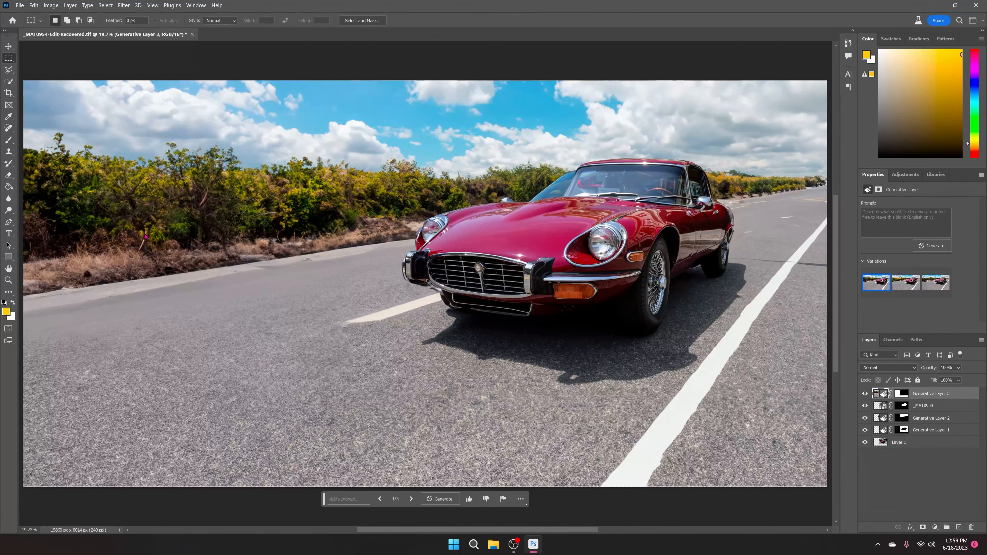
pyautogui.hotkey('ctrl', '-')
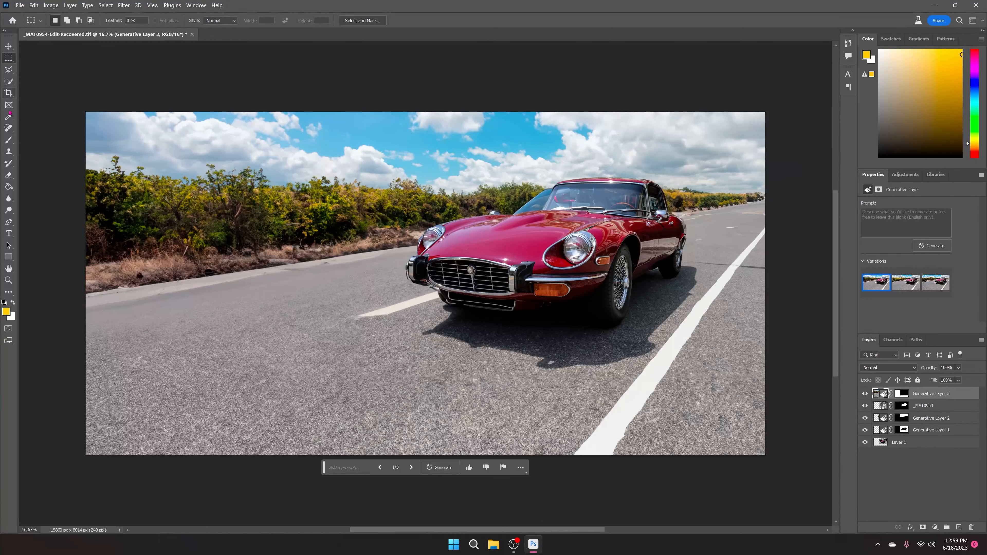
pyautogui.click(7, 93)
pyautogui.moveTo(419, 113); pyautogui.dragTo(435, 65)
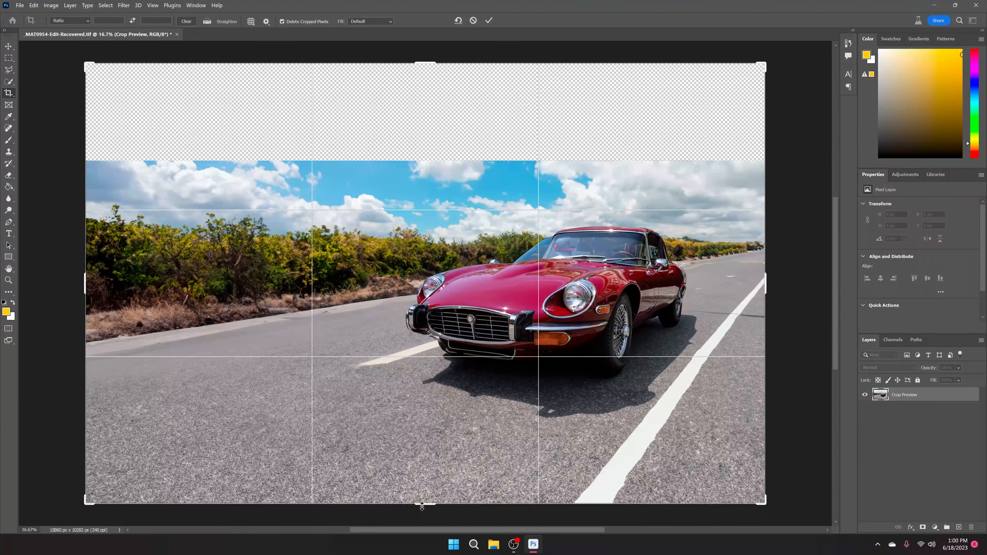
pyautogui.moveTo(421, 506); pyautogui.dragTo(435, 489)
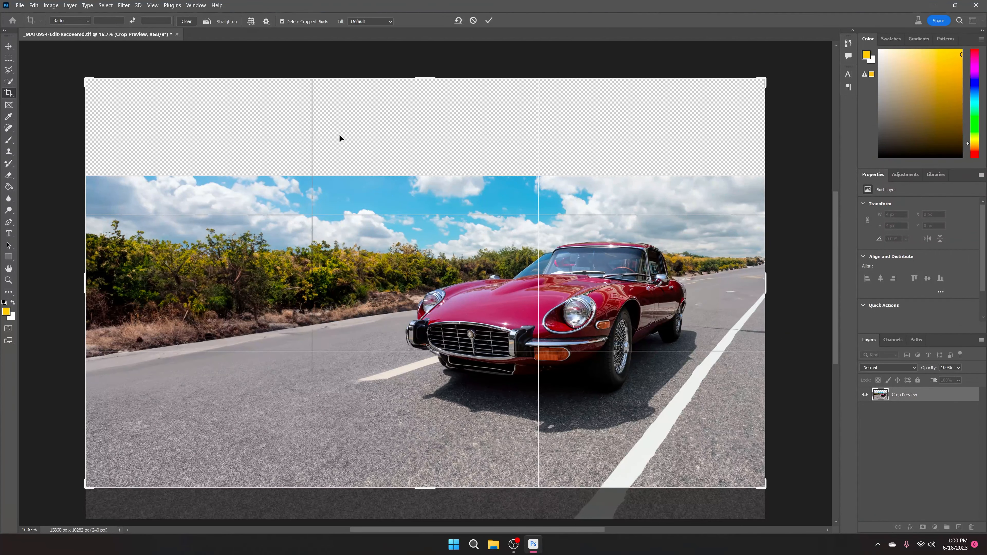
pyautogui.press('Return')
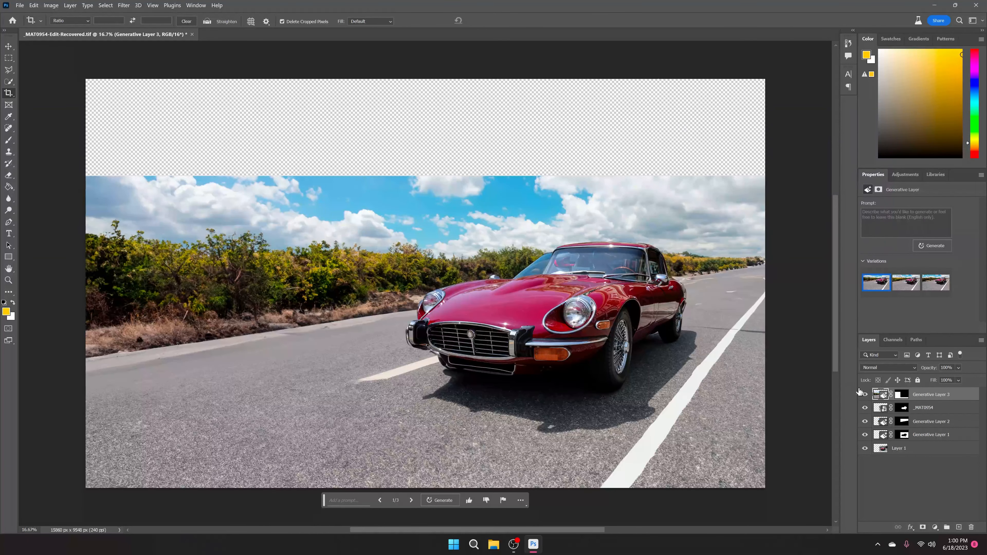
# Move the masked car layer _MAT0954 above Generative Layer 3 and hide it
pyautogui.click(941, 412)
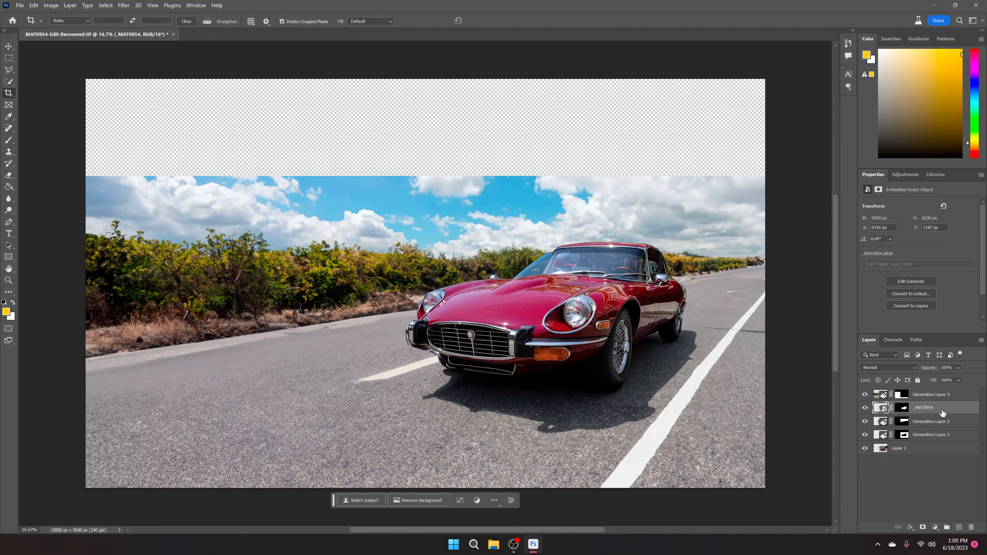
pyautogui.moveTo(942, 412); pyautogui.dragTo(938, 393)
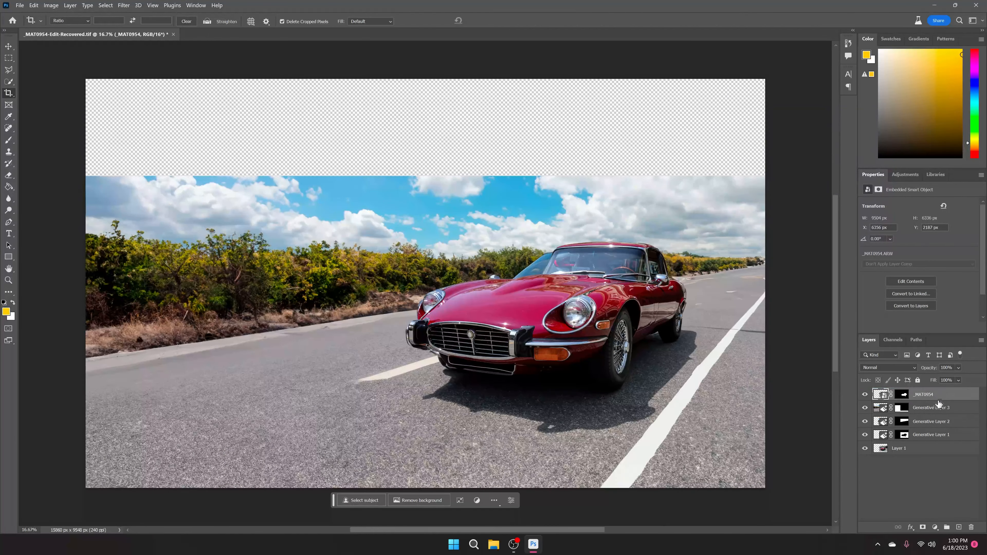
pyautogui.click(865, 395)
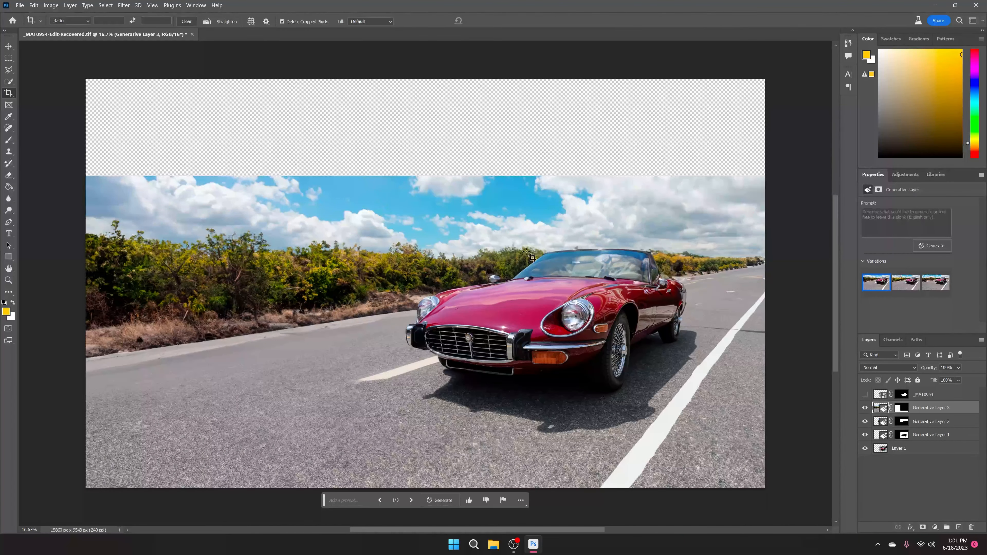
# Compare the original car with the generated one by toggling the _MAT0954 layer, examine the generated windshield up close, and leave the layer hidden
pyautogui.click(864, 394)
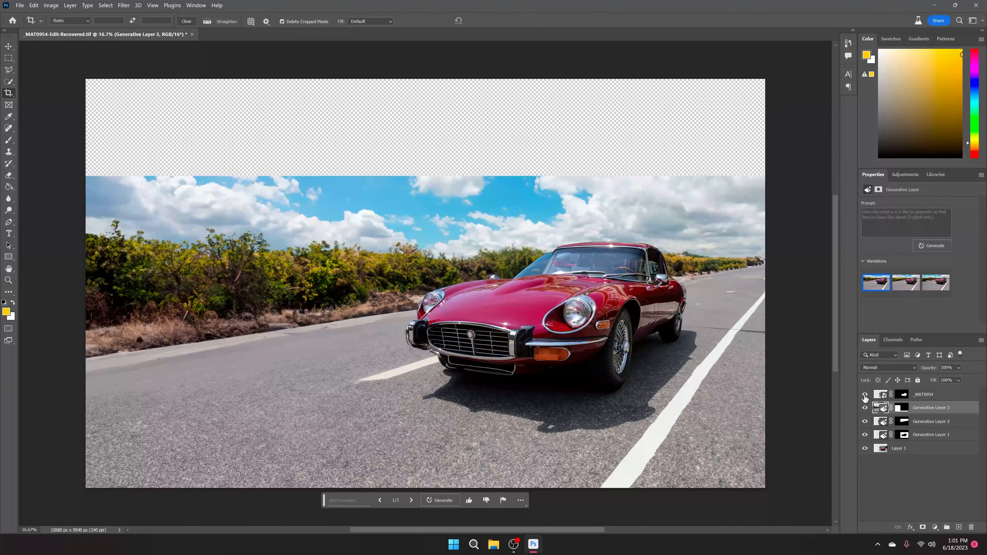
pyautogui.click(864, 394)
pyautogui.click(865, 394)
pyautogui.click(869, 394)
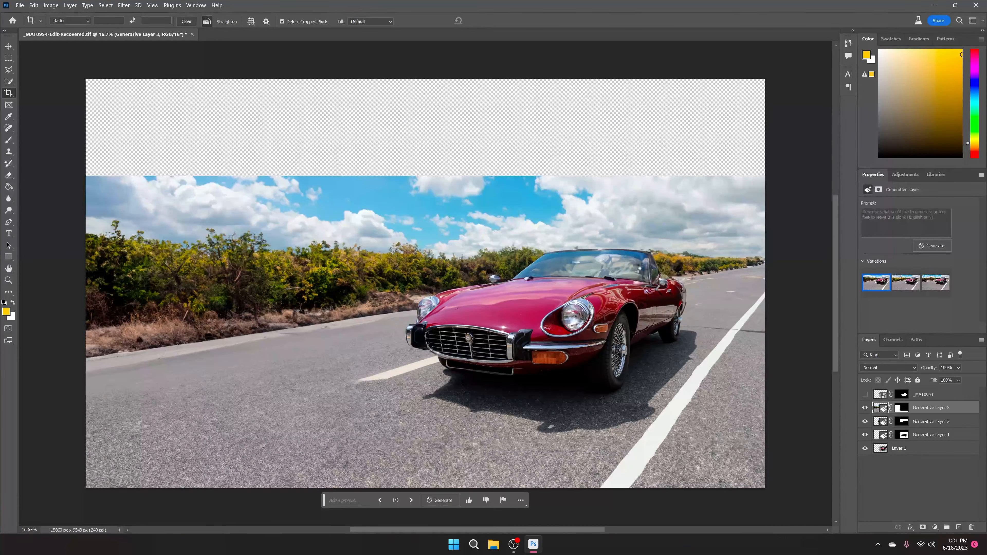
pyautogui.moveTo(636, 266); pyautogui.dragTo(342, 297)
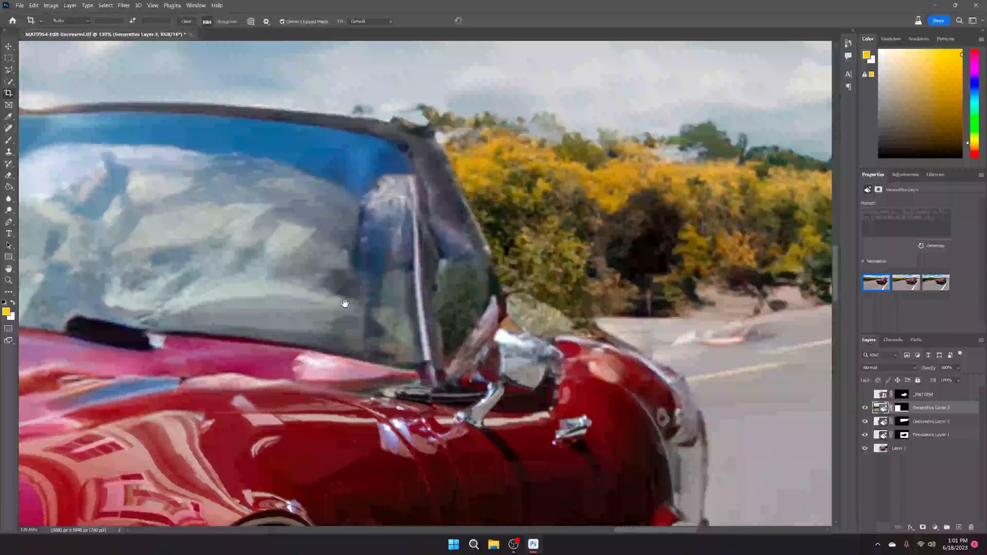
pyautogui.moveTo(520, 332); pyautogui.dragTo(475, 332)
pyautogui.moveTo(382, 343); pyautogui.dragTo(510, 315)
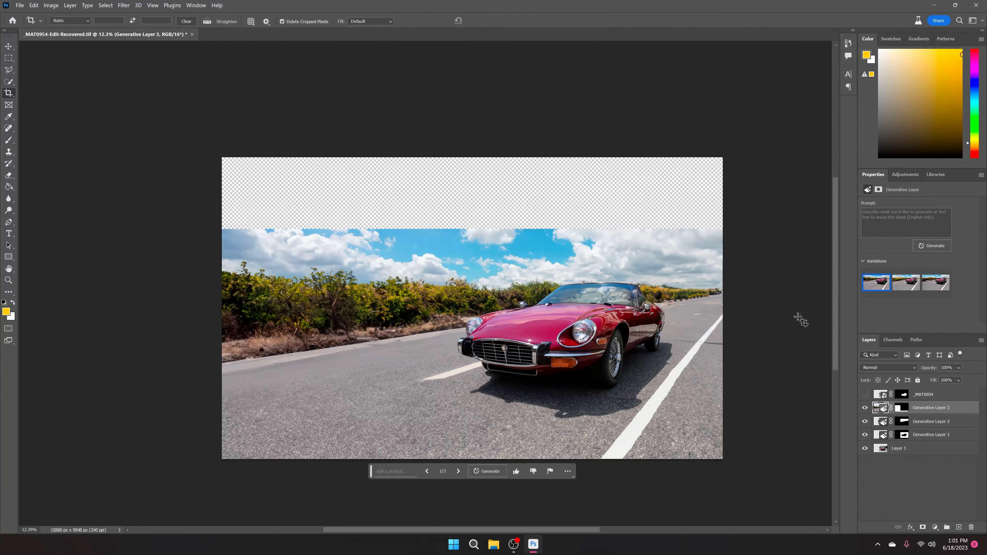
pyautogui.click(865, 394)
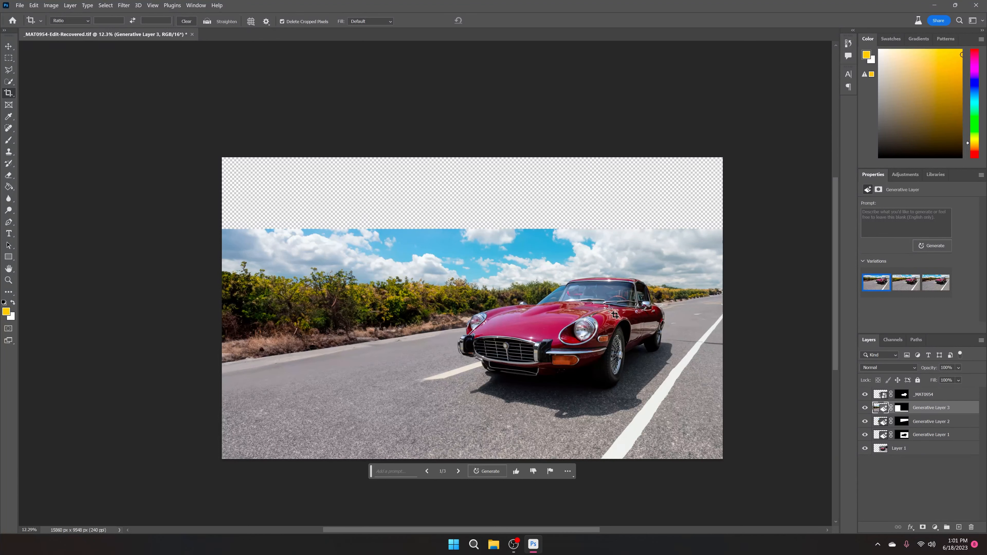
pyautogui.click(864, 395)
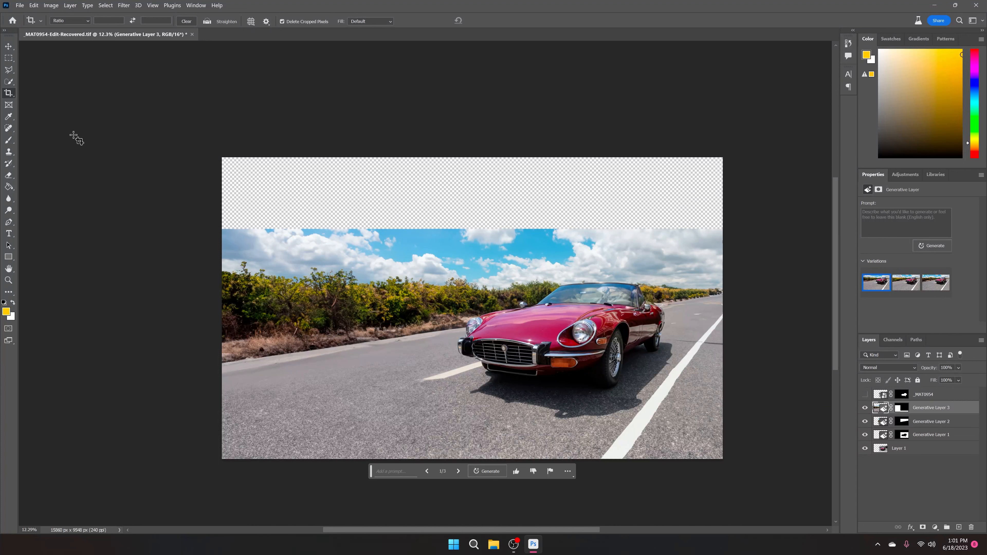
# Select the empty canvas, sky and upper hedge with a rectangular marquee and run Generative Fill with the prompt "dusk"
pyautogui.click(8, 58)
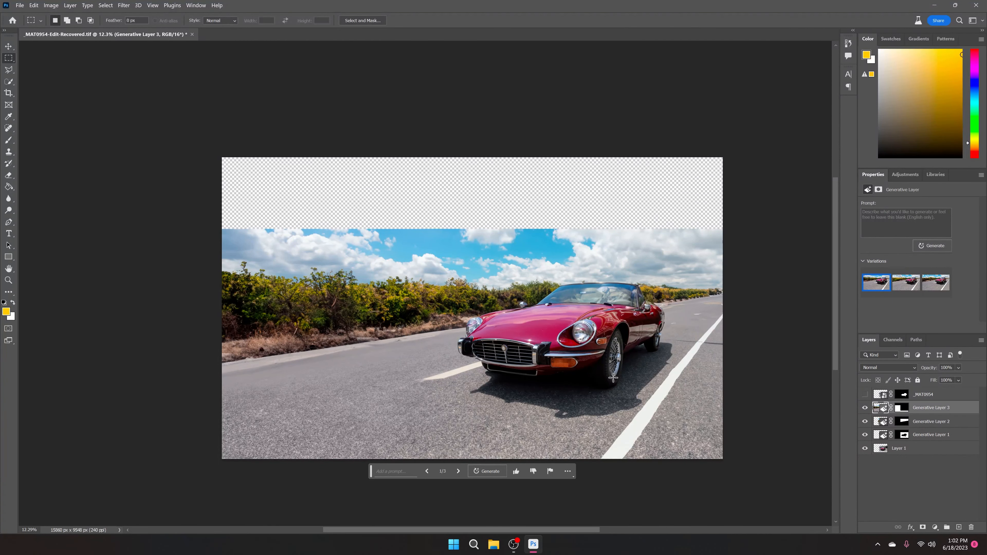
pyautogui.moveTo(171, 145); pyautogui.dragTo(771, 293)
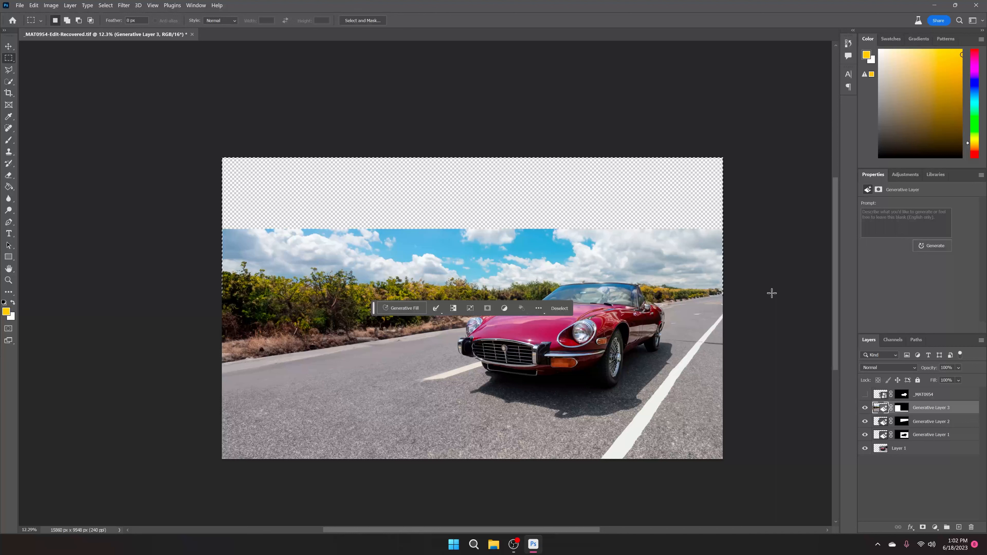
pyautogui.click(402, 308)
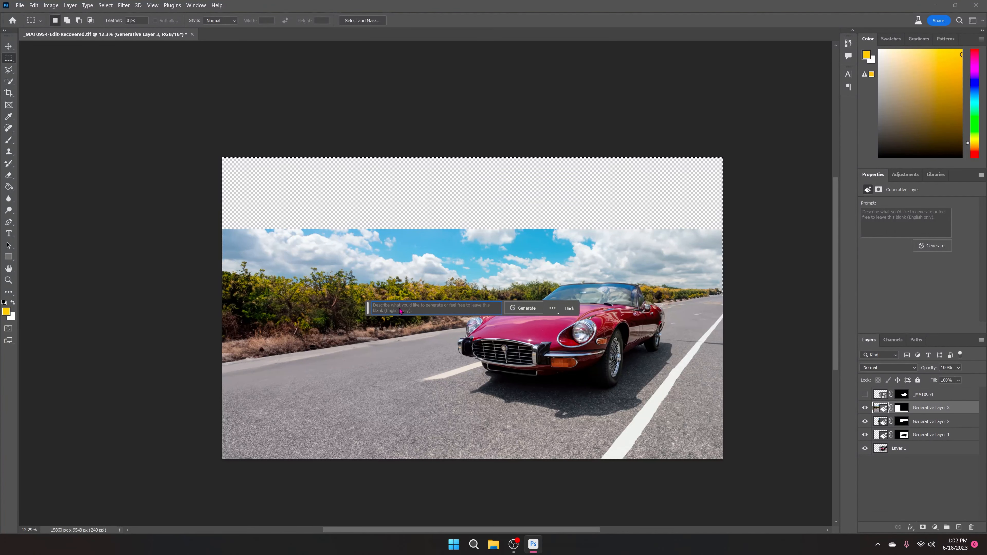
pyautogui.write('sk')
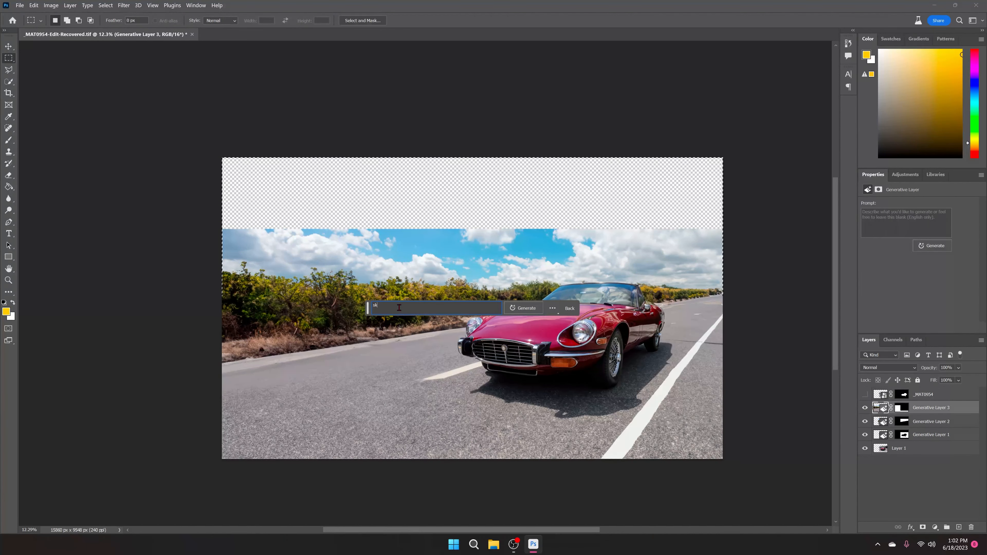
pyautogui.press('BackSpace')
pyautogui.press('BackSpace')
pyautogui.write('dusk')
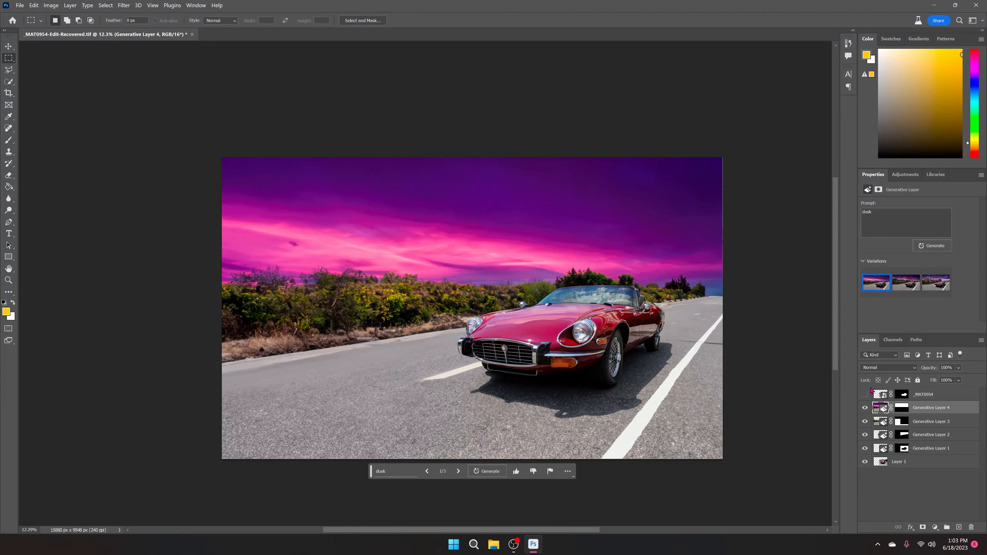
# Toggle the _MAT0954 layer to compare the original and generated cars against the dusk sky, leaving it visible
pyautogui.click(869, 396)
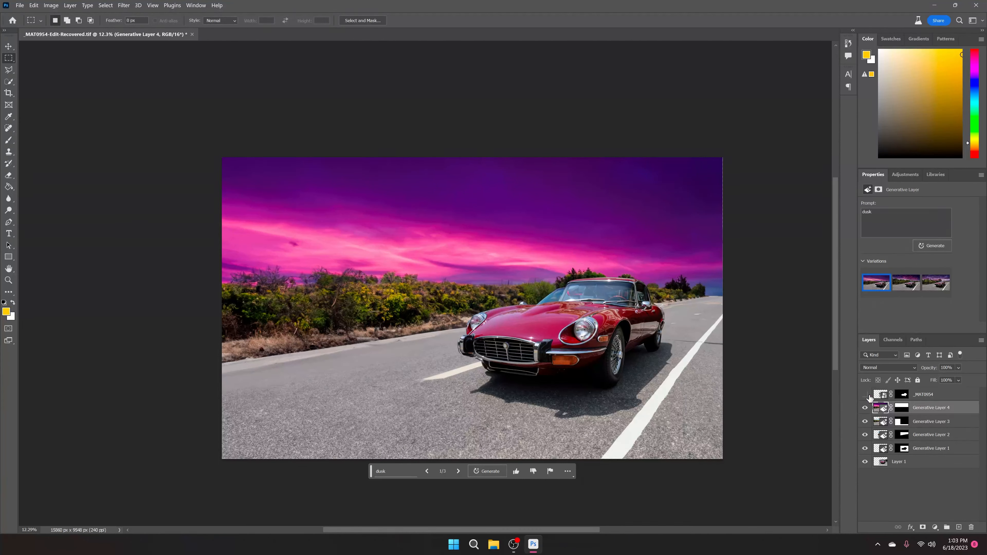
pyautogui.click(868, 397)
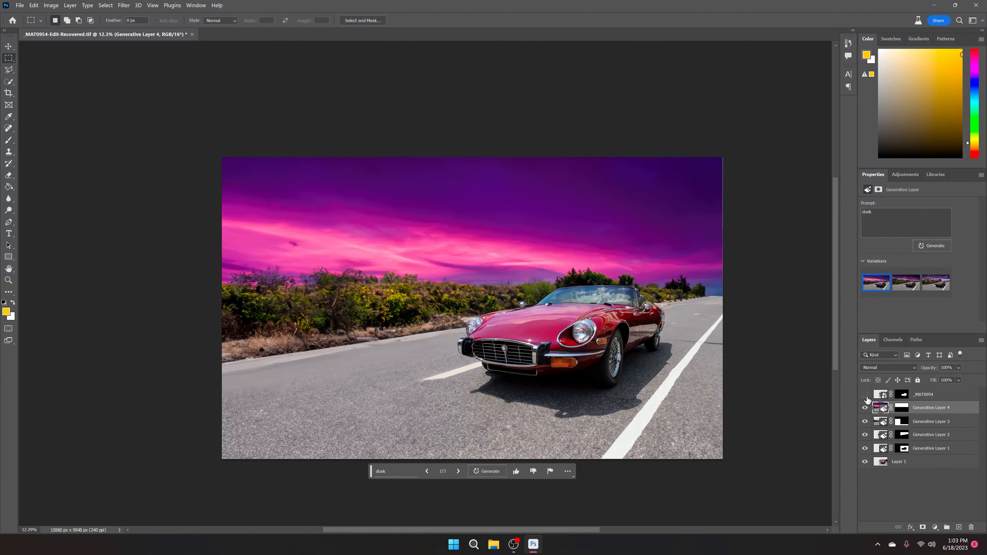
pyautogui.click(867, 397)
pyautogui.click(864, 395)
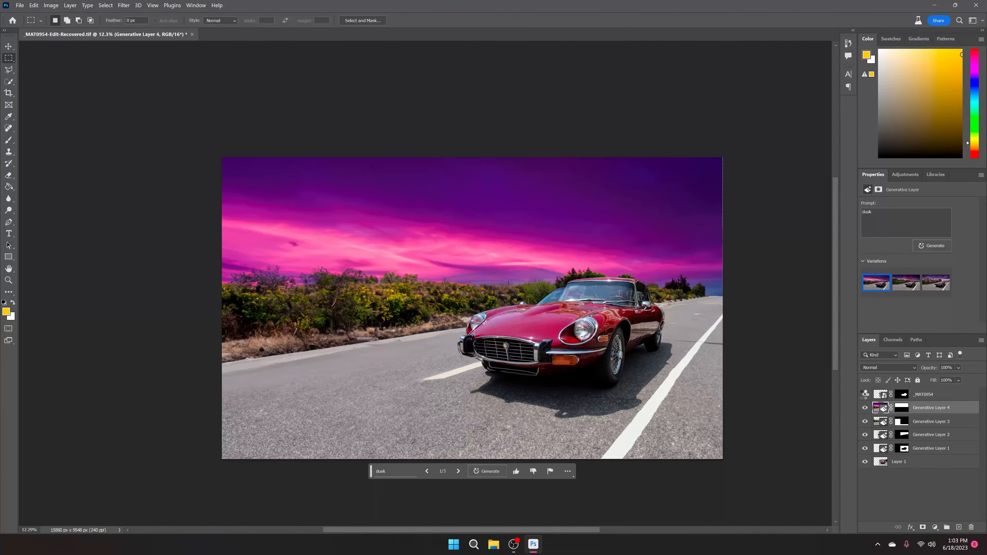
pyautogui.click(864, 395)
pyautogui.click(864, 395)
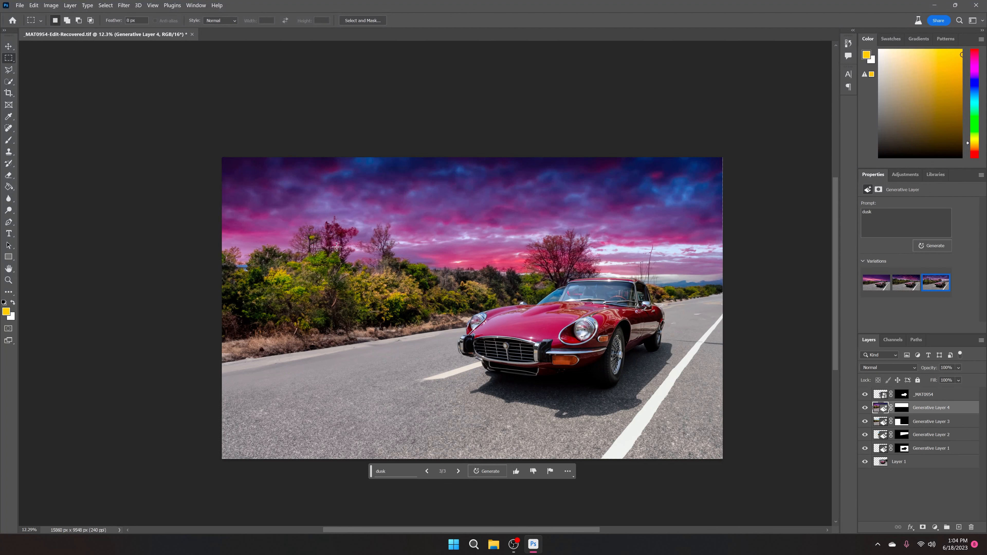
# Compare the second and third "dusk" variations and keep the third one
pyautogui.click(905, 288)
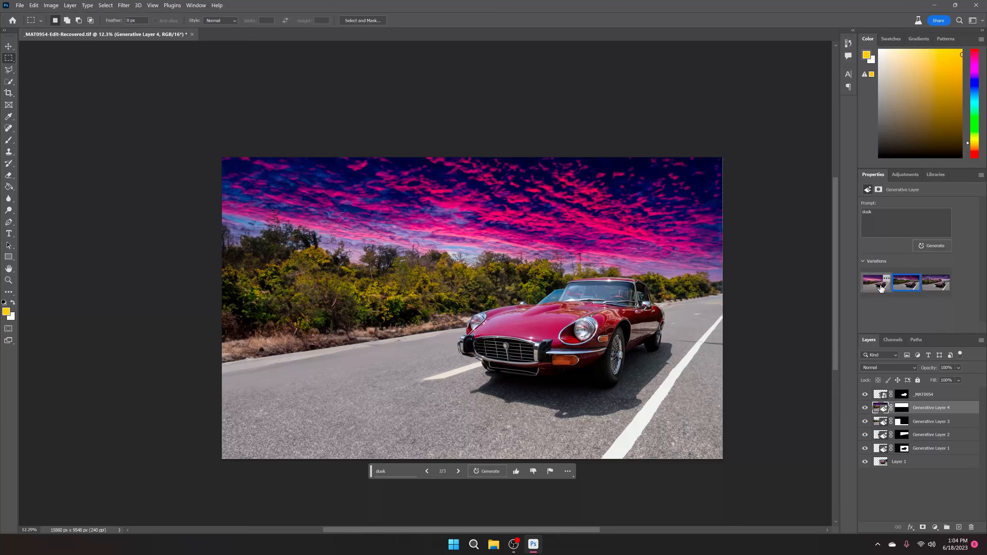
pyautogui.click(934, 287)
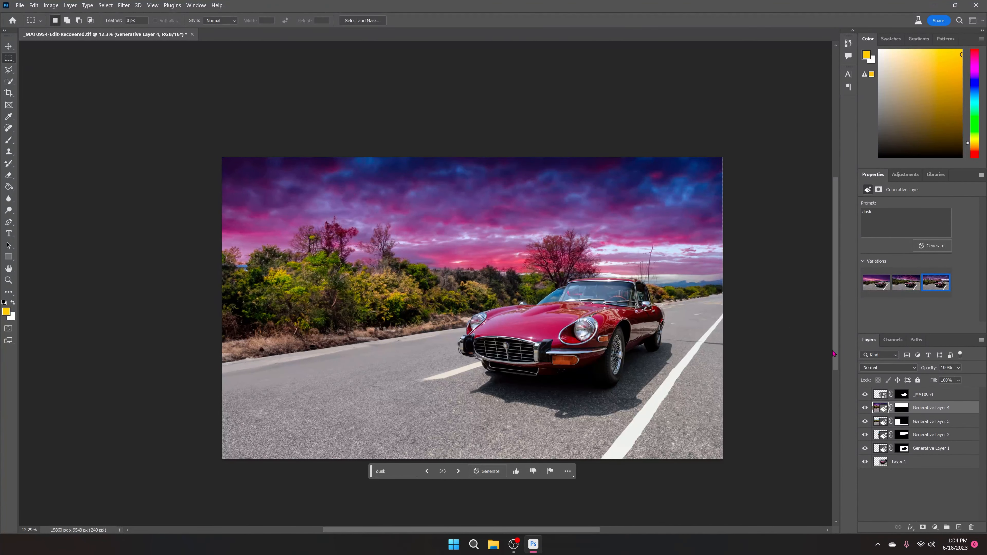
# Compare the image with and without Generative Layer 4 and the _MAT0954 layer, leaving only _MAT0954 hidden
pyautogui.click(865, 395)
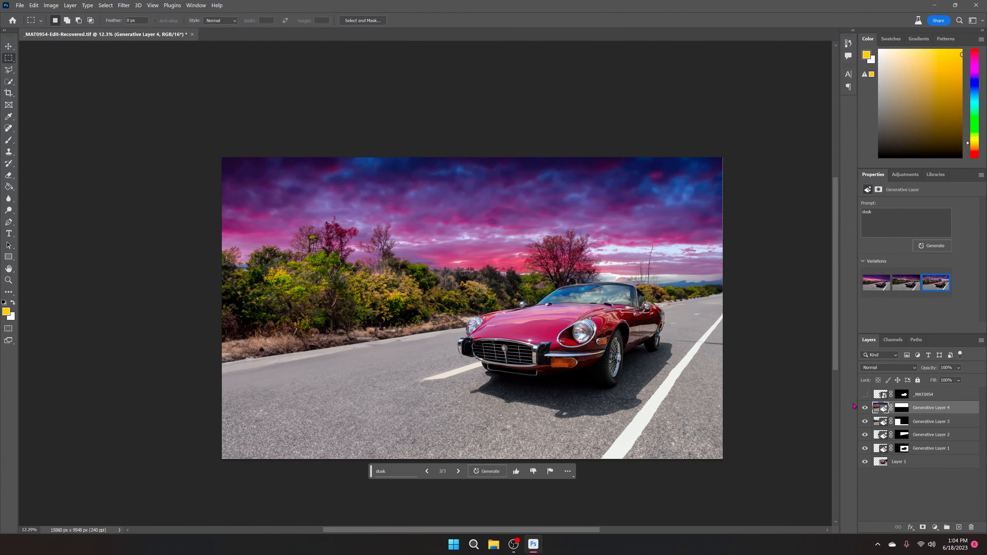
pyautogui.click(865, 407)
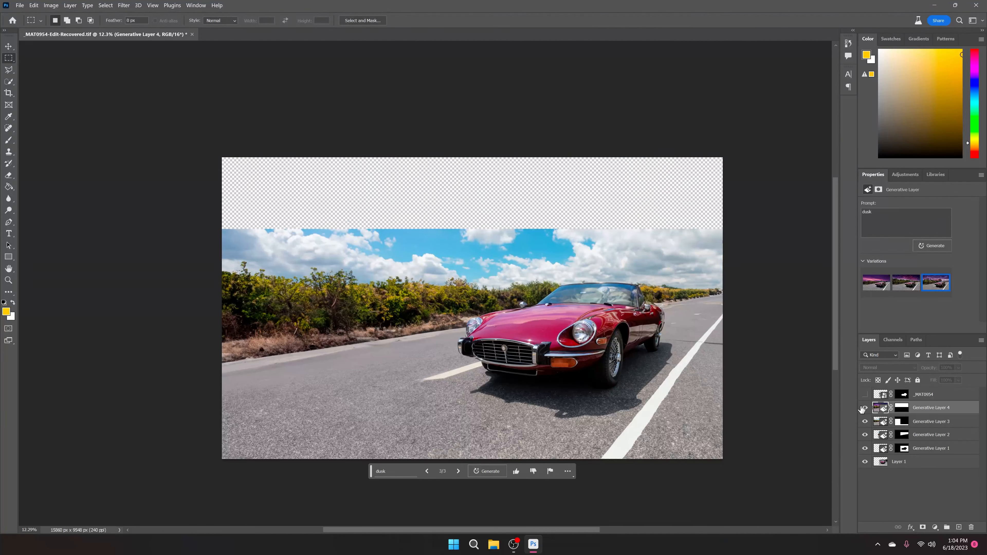
pyautogui.click(864, 407)
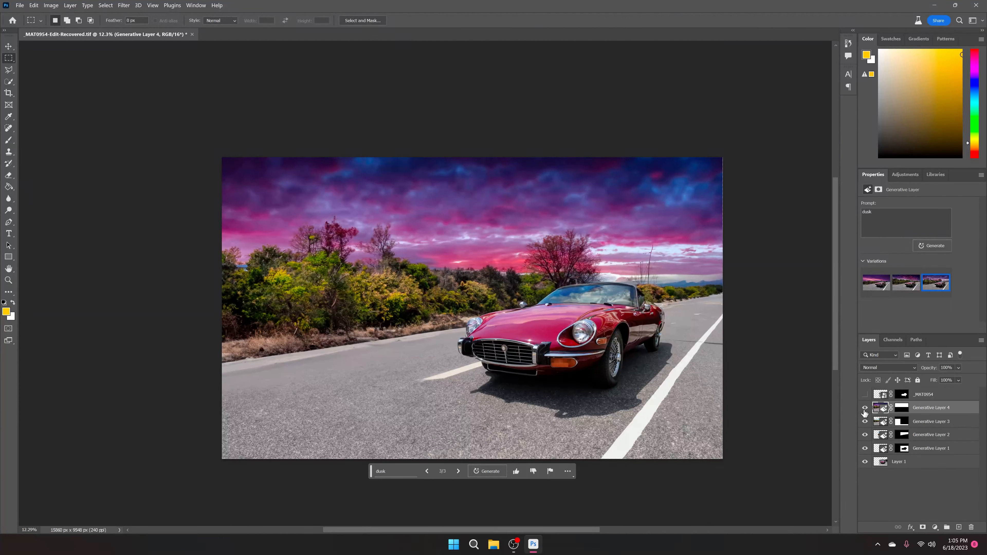
pyautogui.click(864, 394)
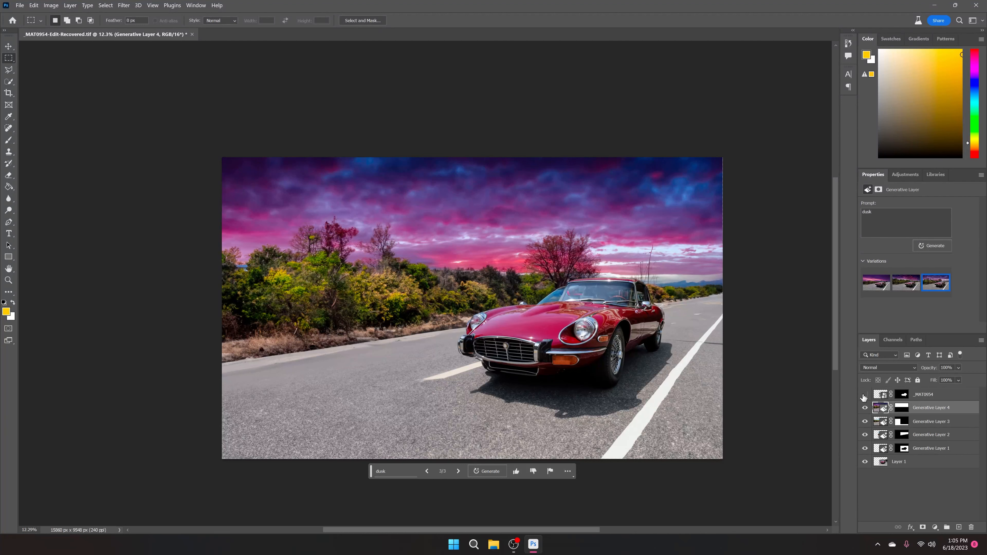
pyautogui.click(864, 394)
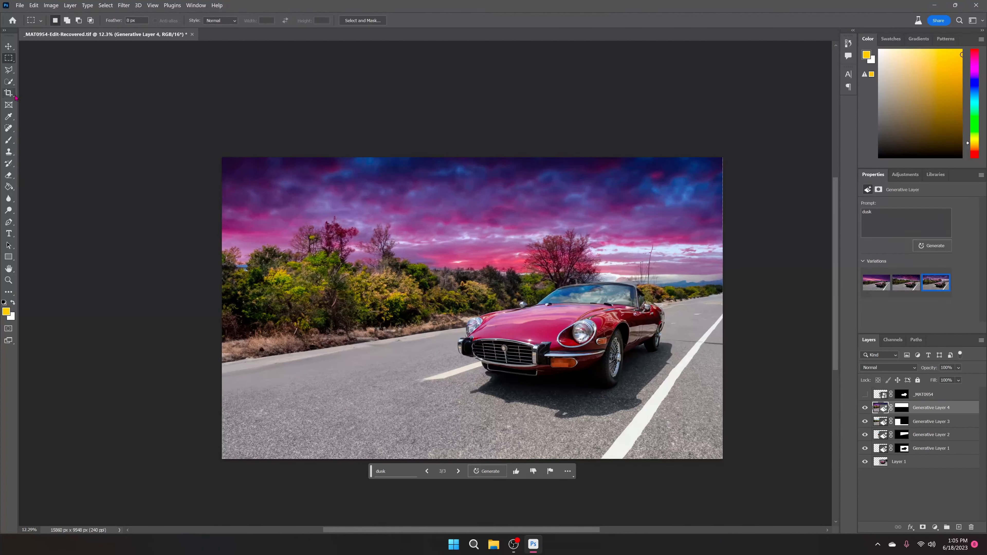
# Outline the red car and its shadow on the road with a Polygonal Lasso selection
pyautogui.click(8, 70)
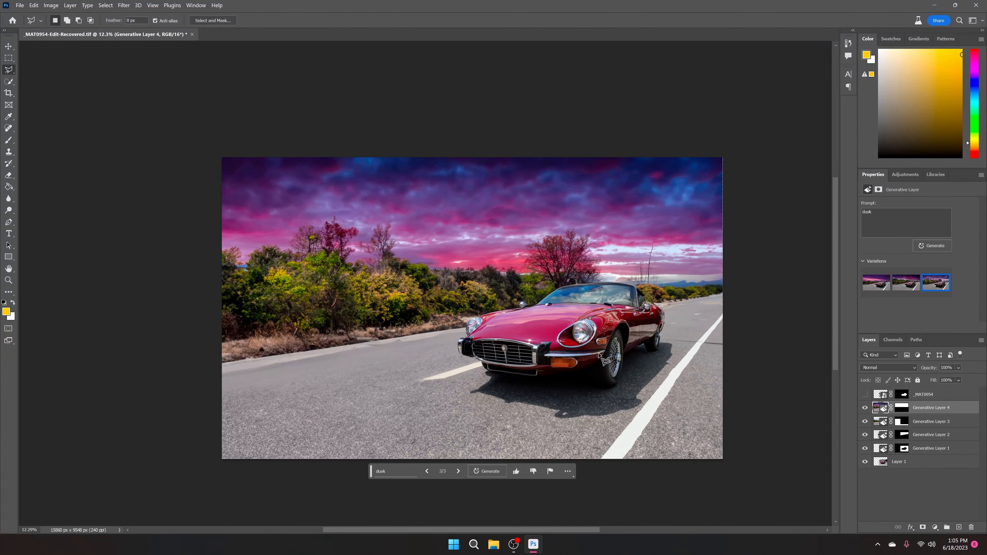
pyautogui.click(478, 380)
pyautogui.click(458, 392)
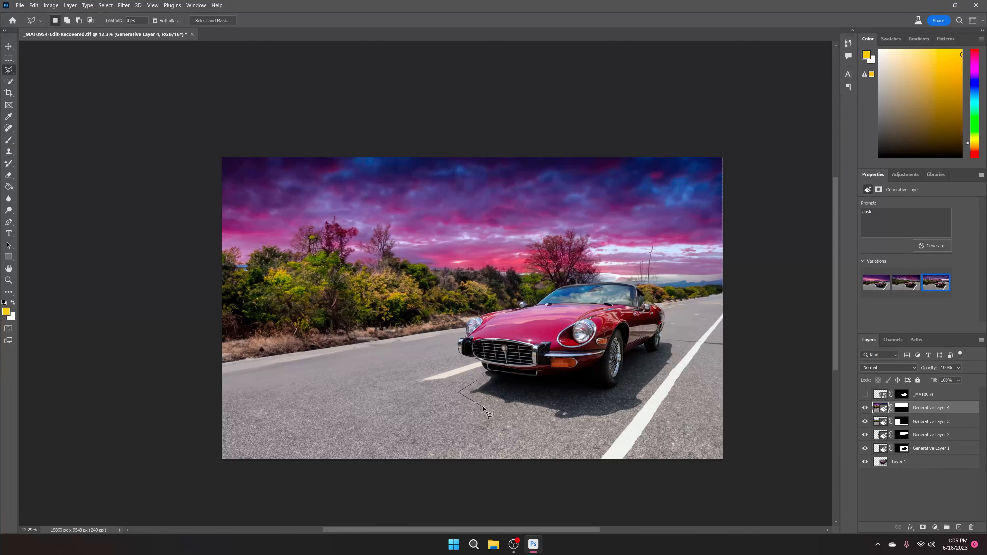
pyautogui.click(487, 406)
pyautogui.click(544, 417)
pyautogui.click(583, 430)
pyautogui.click(635, 413)
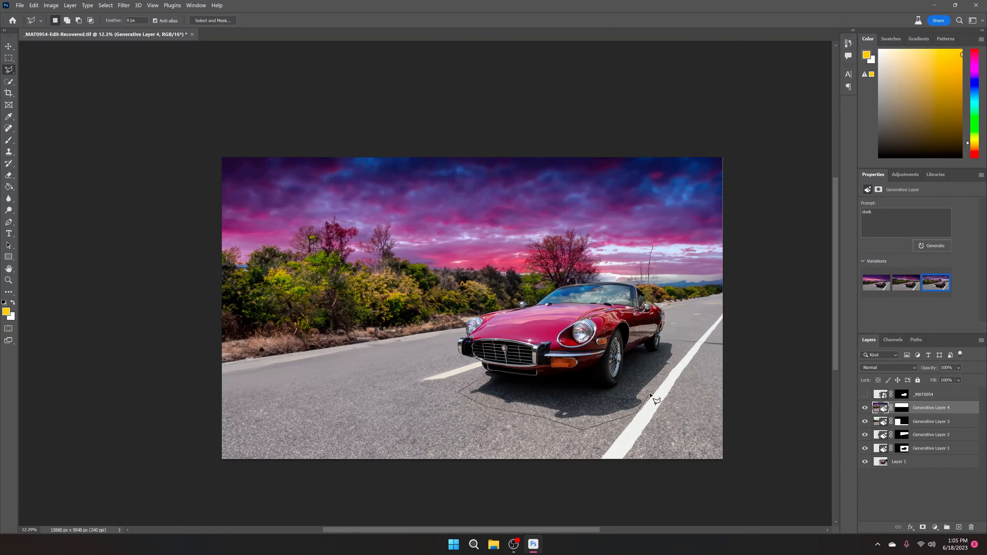
pyautogui.click(681, 343)
pyautogui.click(667, 340)
pyautogui.click(669, 307)
pyautogui.click(644, 289)
pyautogui.click(607, 275)
pyautogui.click(561, 283)
pyautogui.click(481, 377)
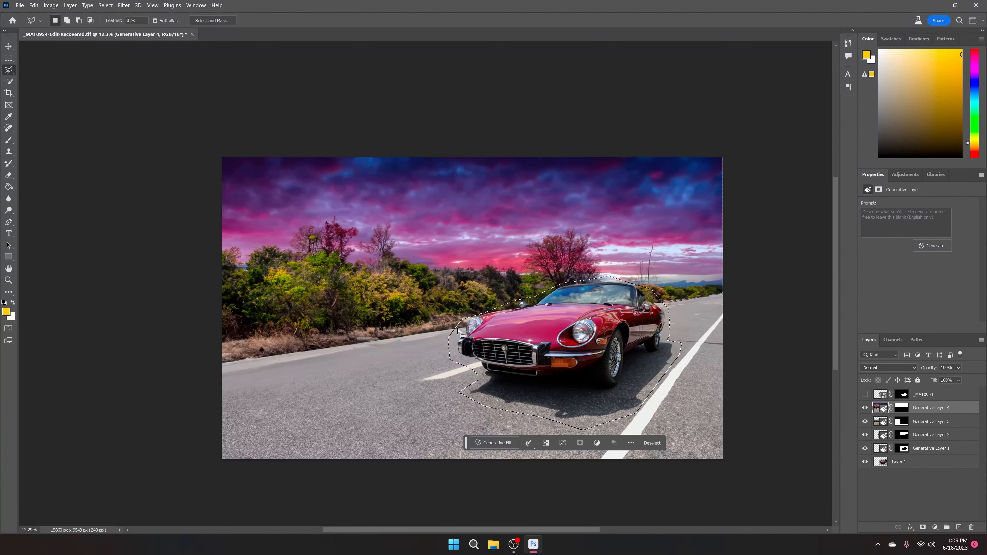
pyautogui.press('shift')
pyautogui.click(486, 325)
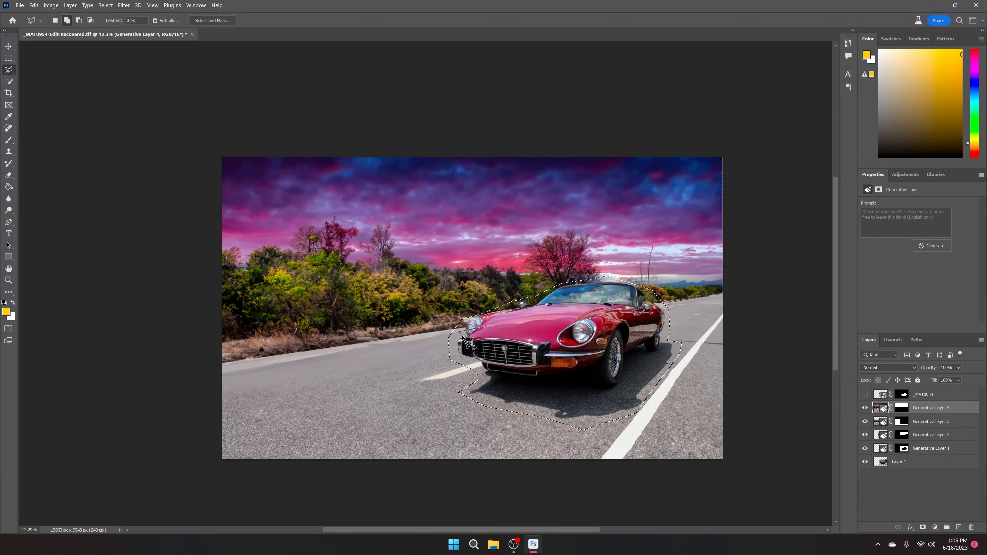
pyautogui.doubleClick(518, 319)
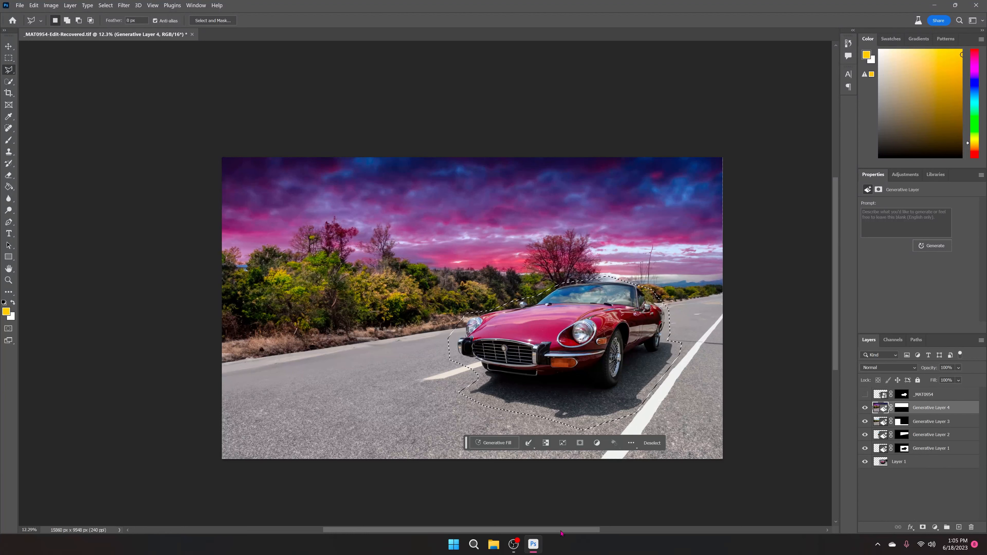
pyautogui.click(514, 545)
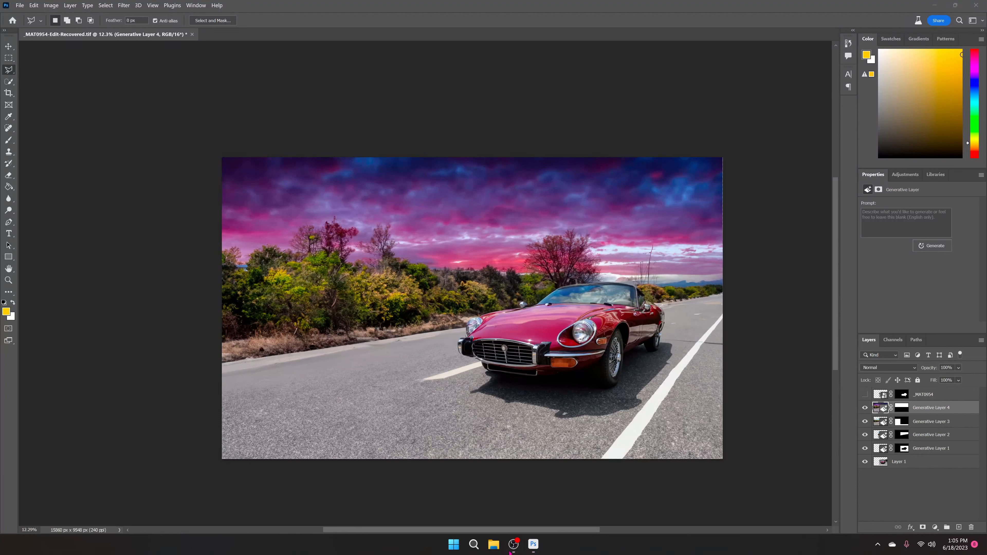
pyautogui.click(514, 545)
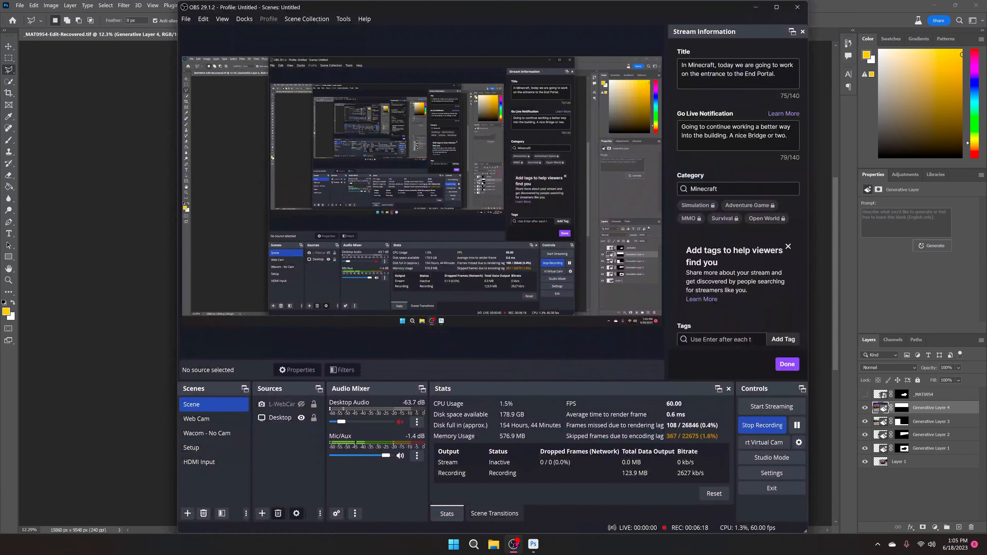
pyautogui.click(514, 544)
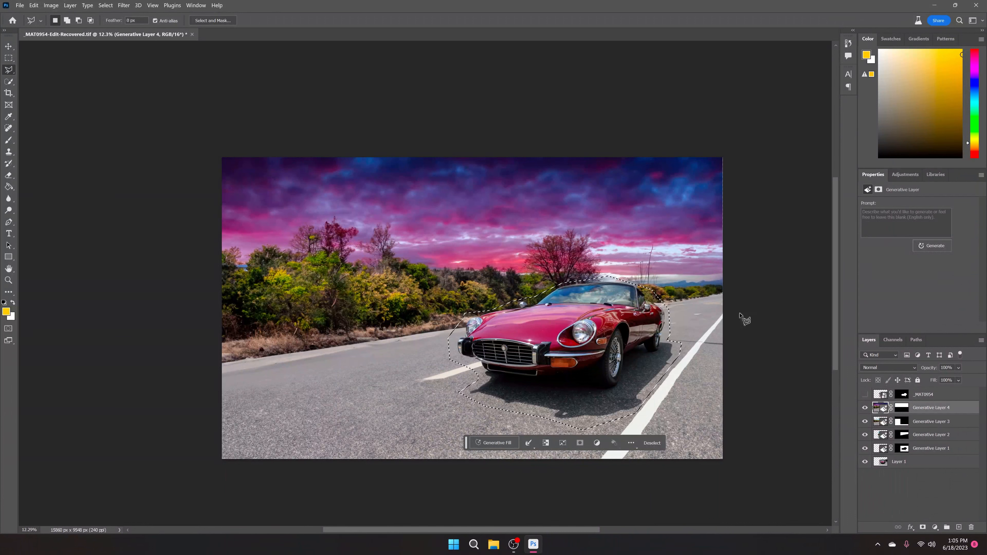
# Run Generative Fill with a blank prompt to remove the selected car and its shadow from the road
pyautogui.click(506, 442)
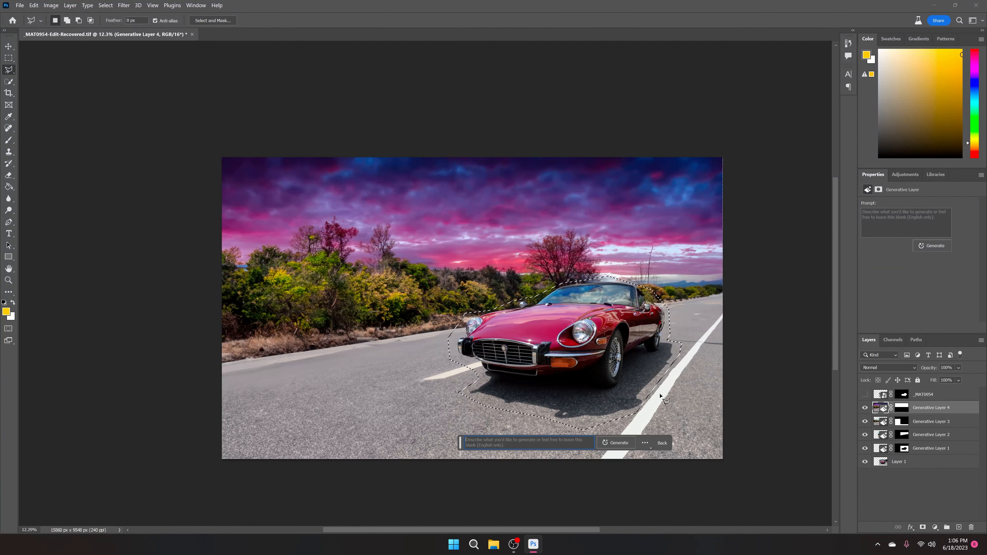
pyautogui.click(611, 444)
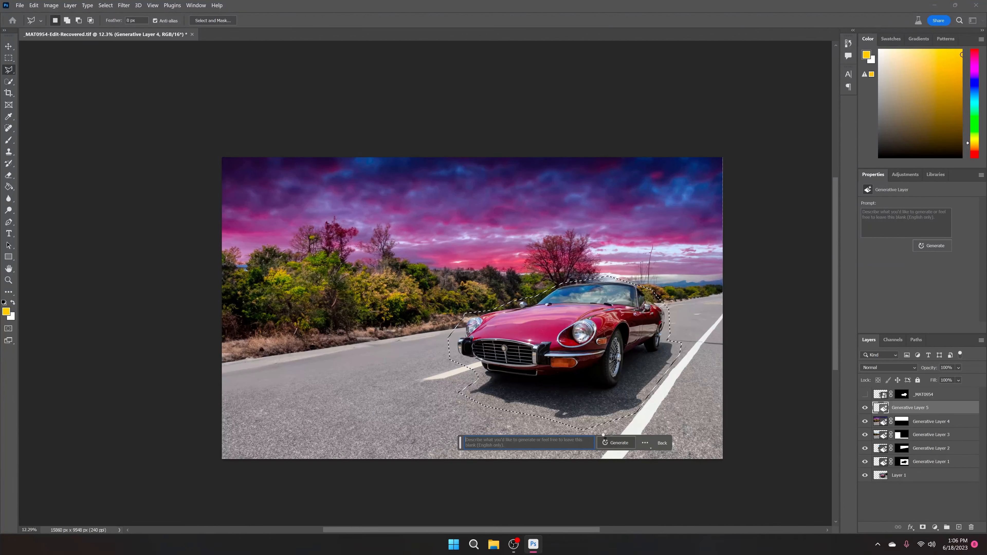
pyautogui.hotkey('ctrl', 'd')
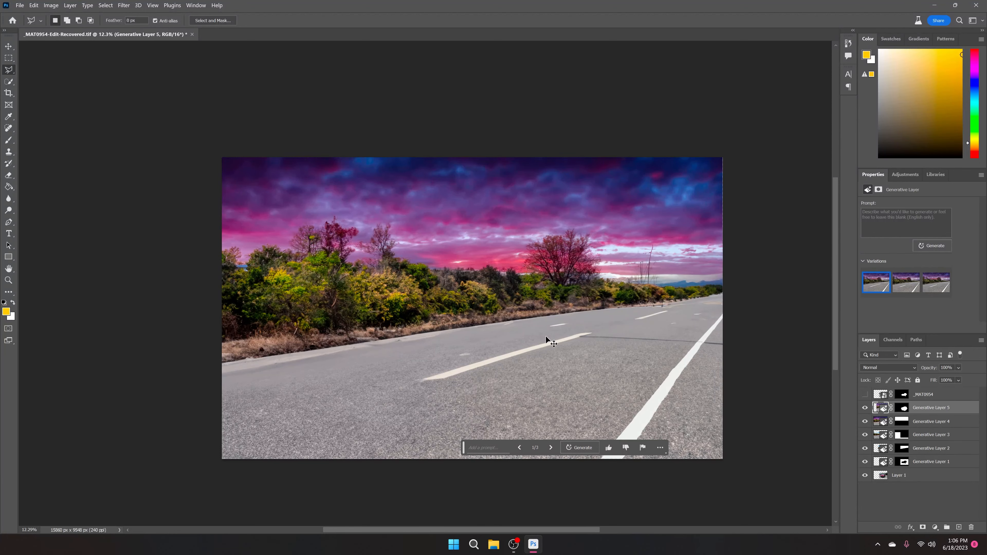
# Select the short white dash on the far side of the road with the Polygonal Lasso and remove it using a blank-prompt Generative Fill
pyautogui.moveTo(542, 312); pyautogui.dragTo(583, 340)
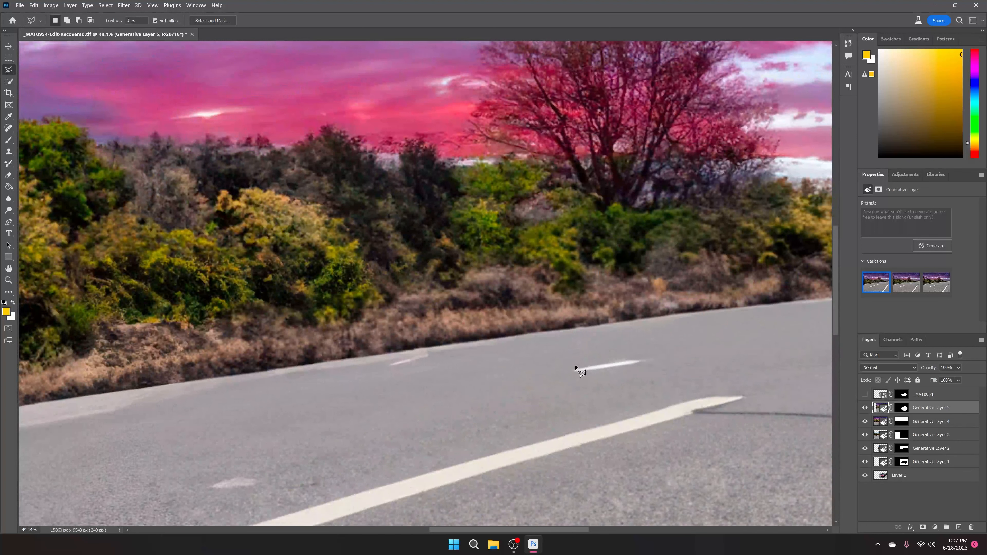
pyautogui.click(630, 355)
pyautogui.click(557, 365)
pyautogui.click(564, 376)
pyautogui.click(608, 377)
pyautogui.click(649, 364)
pyautogui.doubleClick(647, 355)
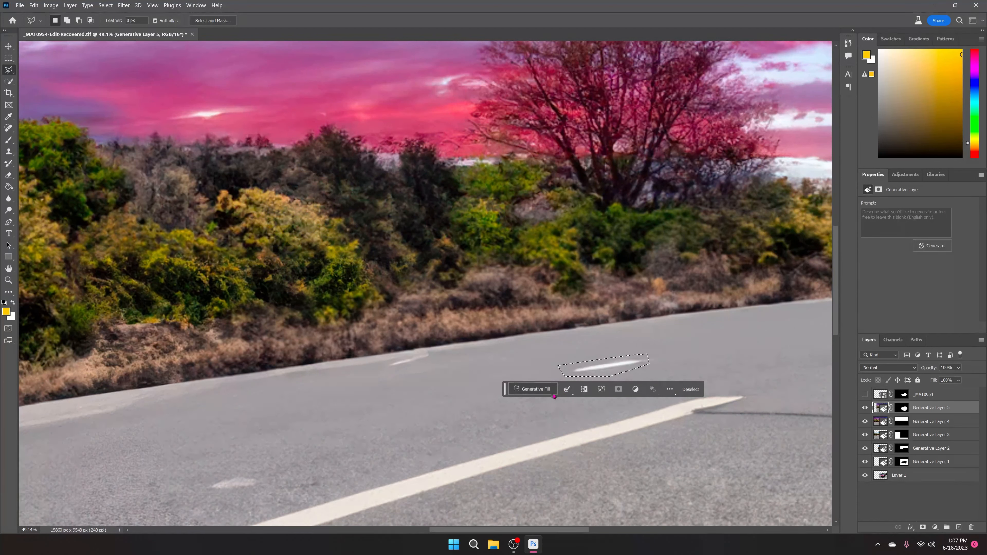
pyautogui.click(538, 389)
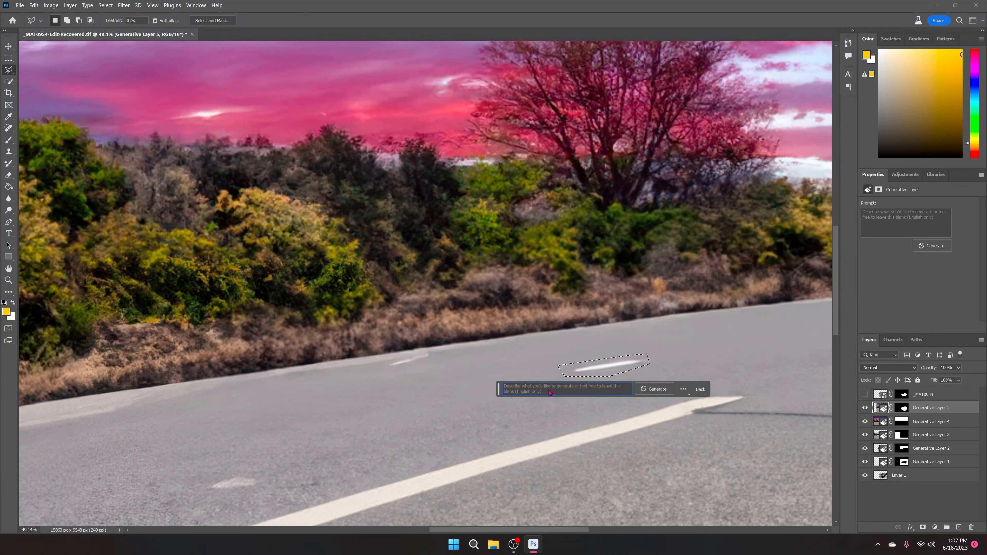
pyautogui.click(667, 389)
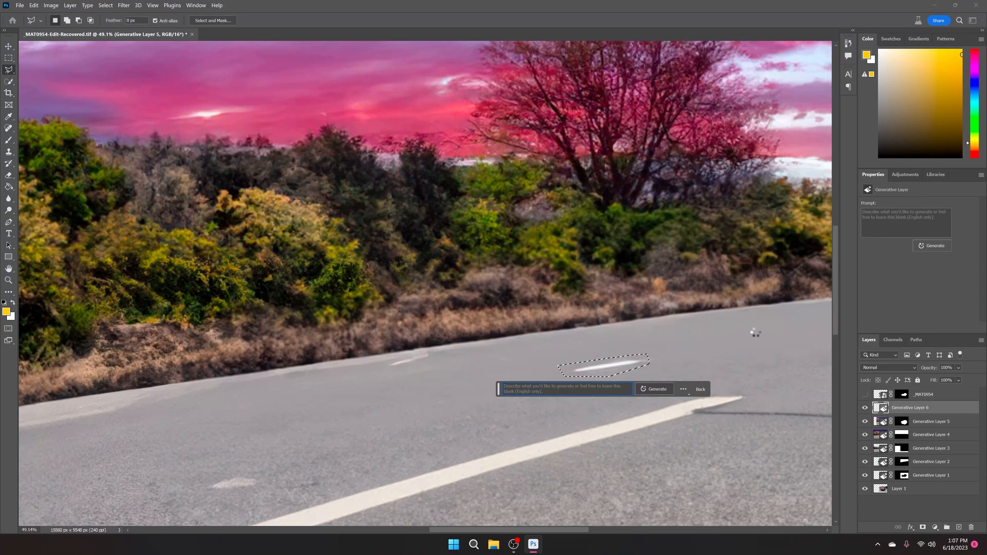
pyautogui.hotkey('ctrl', 'd')
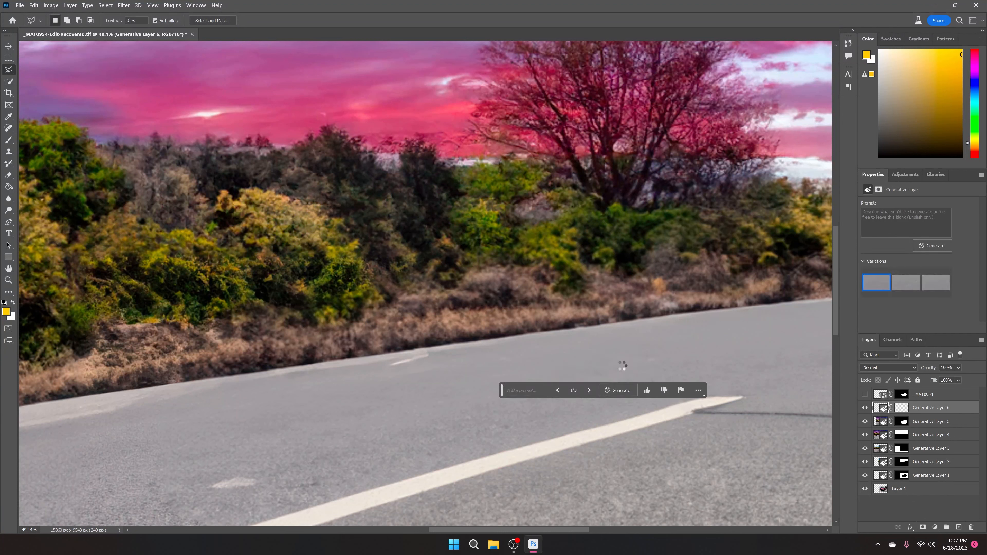
# Examine the road surface, lane markings and roadside bushes up close for generated artifacts
pyautogui.moveTo(325, 389); pyautogui.dragTo(403, 156)
pyautogui.moveTo(432, 339); pyautogui.dragTo(405, 139)
pyautogui.moveTo(393, 340); pyautogui.dragTo(108, 396)
pyautogui.moveTo(376, 303); pyautogui.dragTo(142, 419)
pyautogui.moveTo(276, 272); pyautogui.dragTo(238, 404)
pyautogui.moveTo(380, 217); pyautogui.dragTo(275, 446)
pyautogui.moveTo(326, 293); pyautogui.dragTo(386, 354)
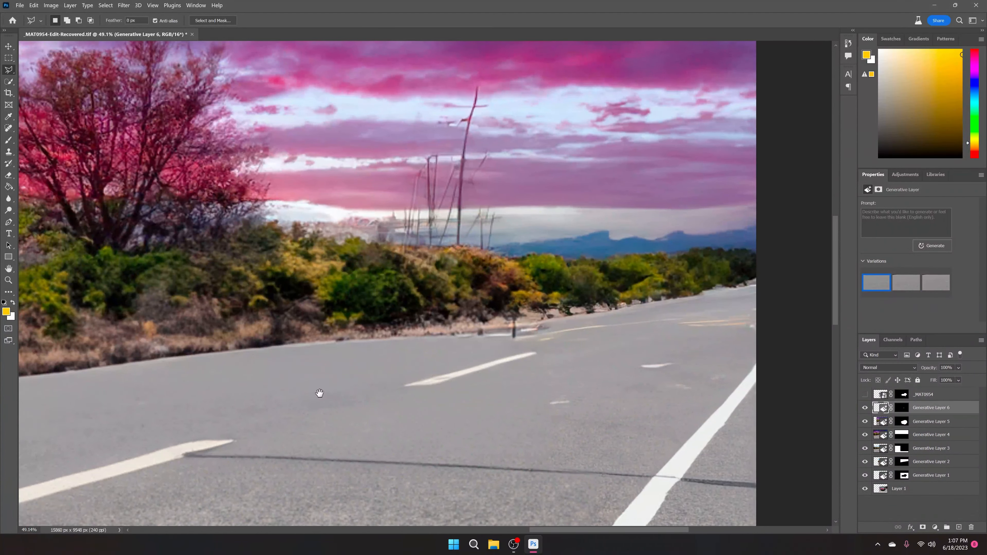
pyautogui.moveTo(320, 392); pyautogui.dragTo(408, 360)
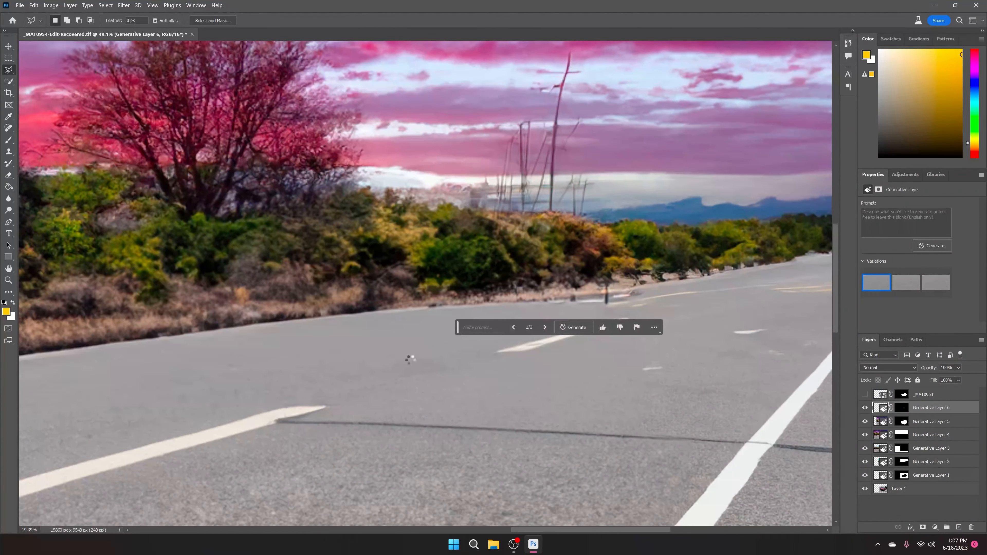
pyautogui.hotkey('ctrl', '0')
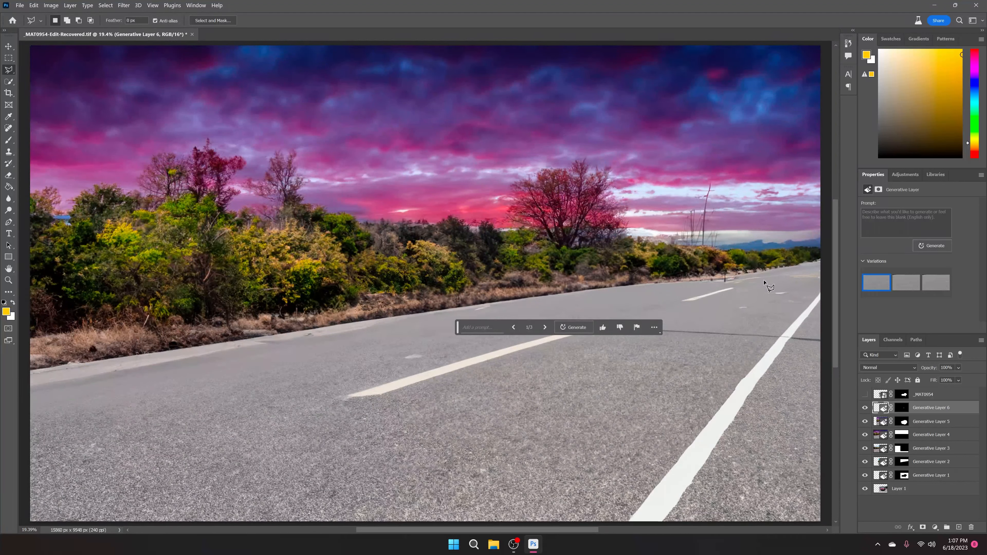
# Select a long narrow strip along the road's dashed centre line, extending past both image edges, with the Polygonal Lasso
pyautogui.click(826, 266)
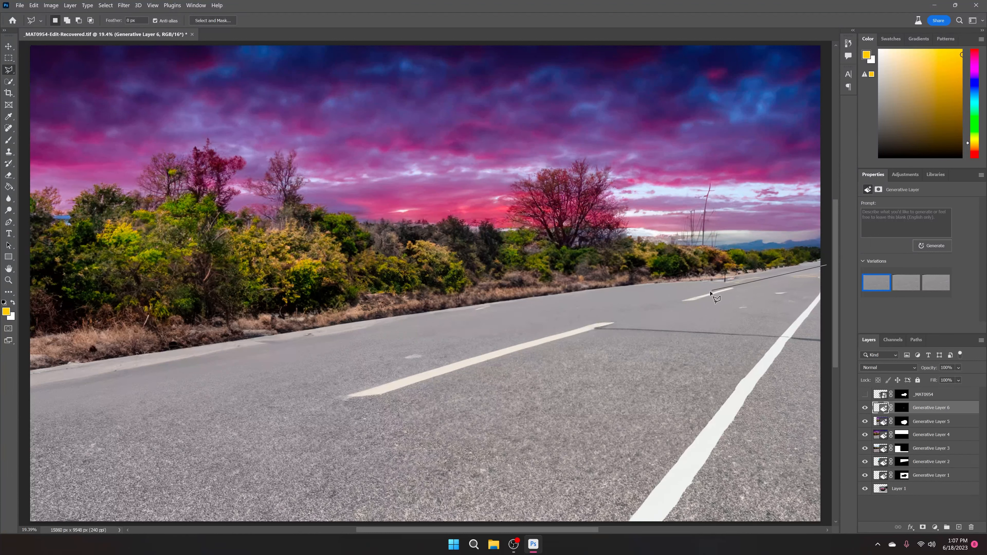
pyautogui.click(724, 288)
pyautogui.click(407, 371)
pyautogui.click(159, 451)
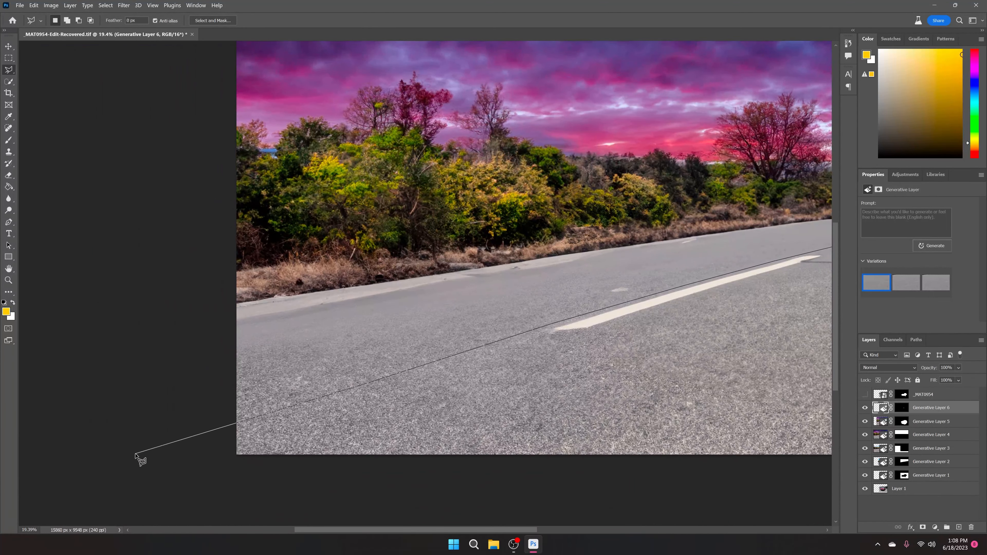
pyautogui.click(135, 453)
pyautogui.click(167, 475)
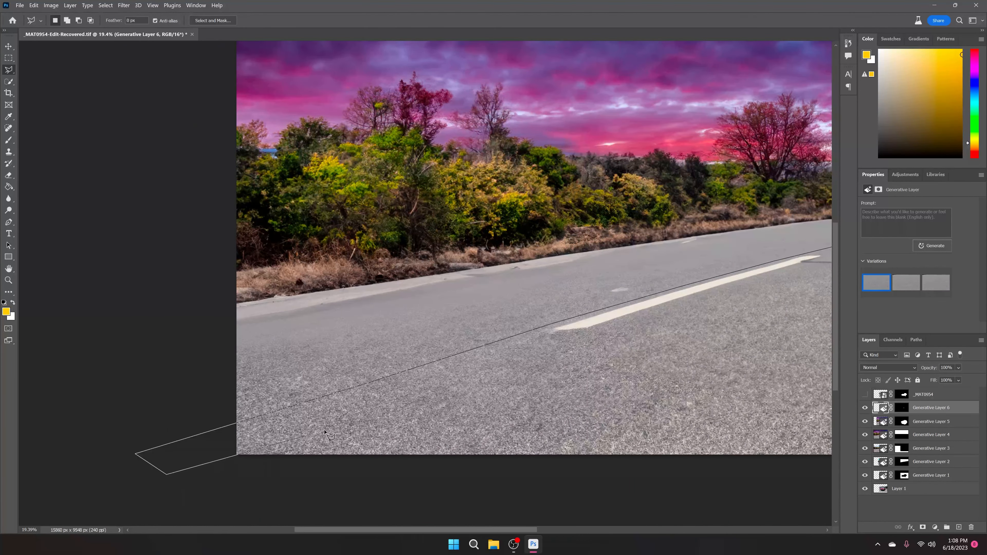
pyautogui.click(637, 325)
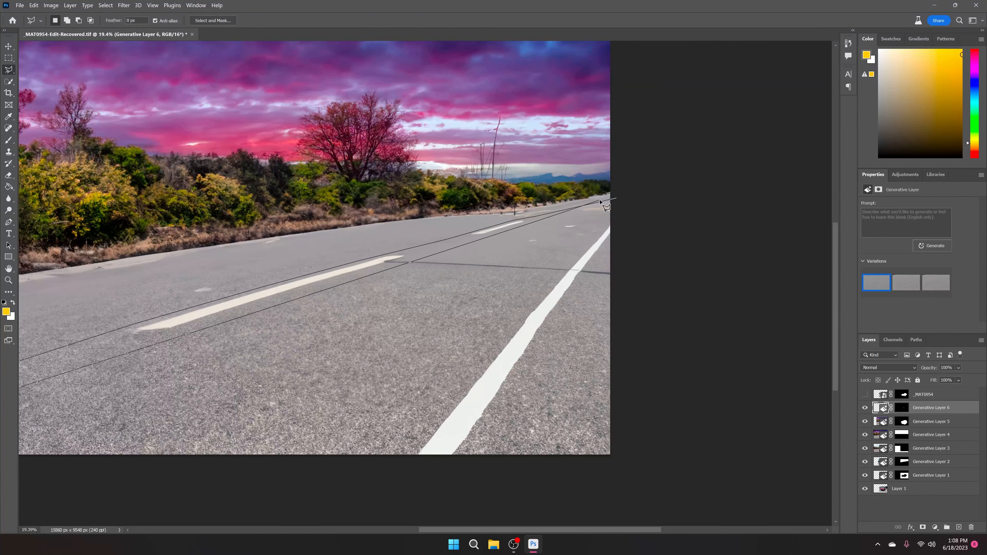
pyautogui.click(620, 203)
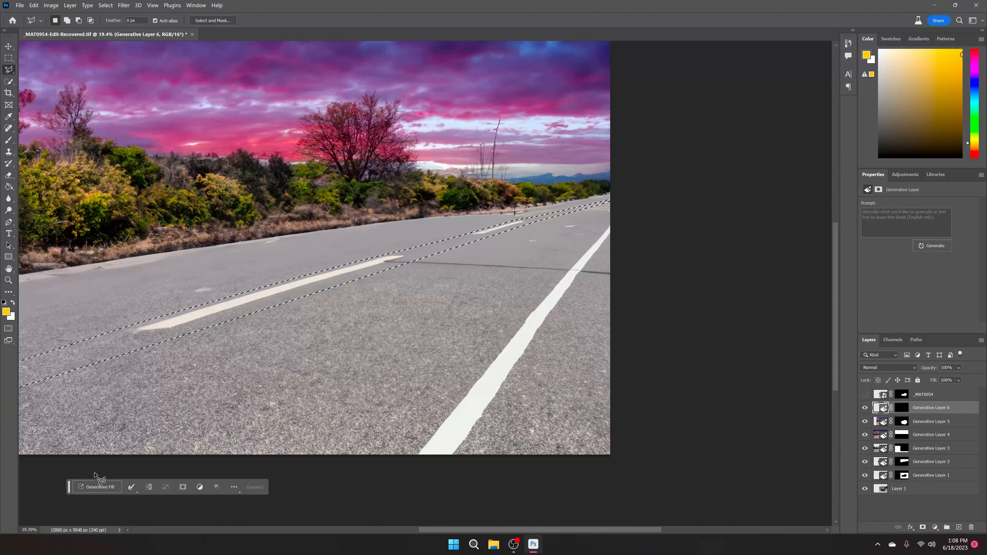
# Open the Generative Fill prompt for the strip, pin the contextual bar's position and move the bar up over the sky
pyautogui.click(92, 488)
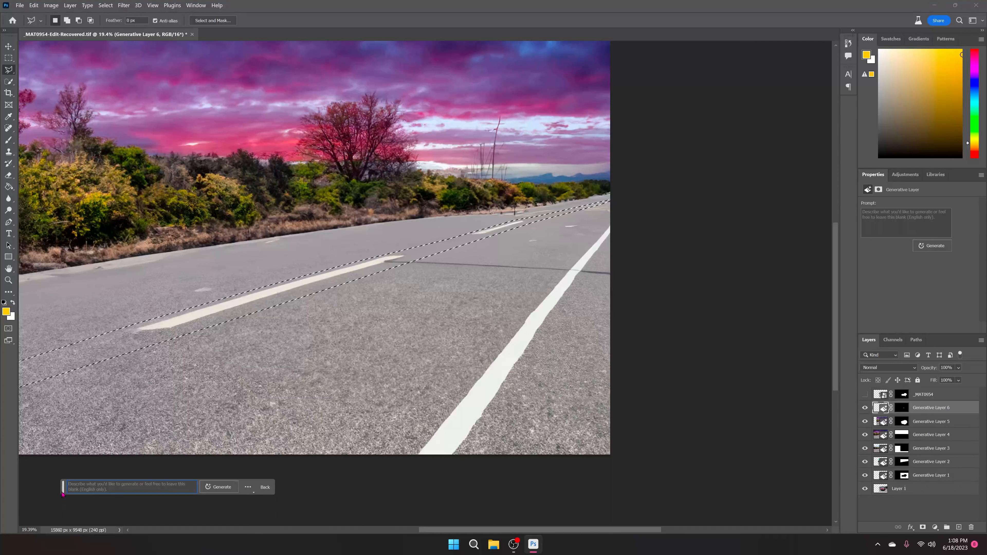
pyautogui.moveTo(62, 493); pyautogui.dragTo(516, 94)
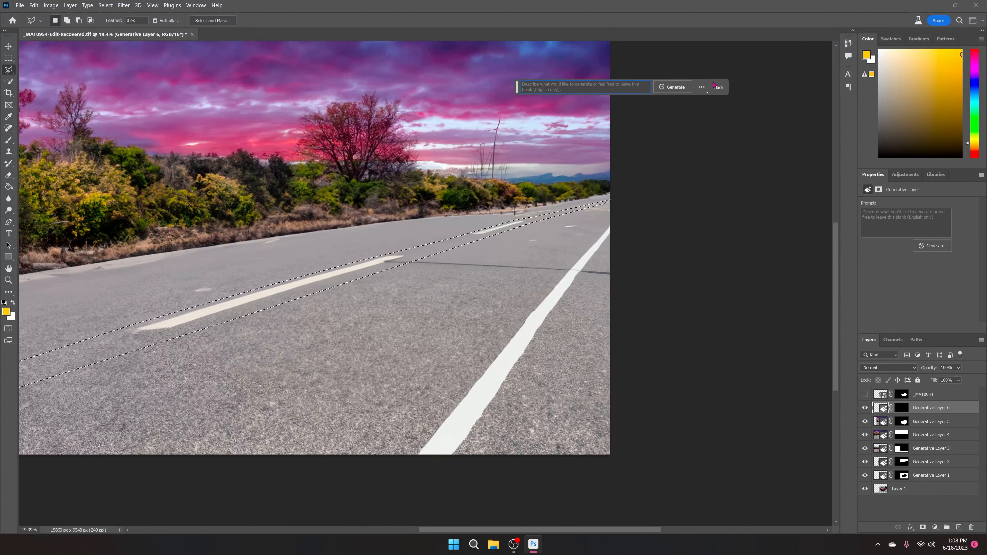
pyautogui.click(701, 88)
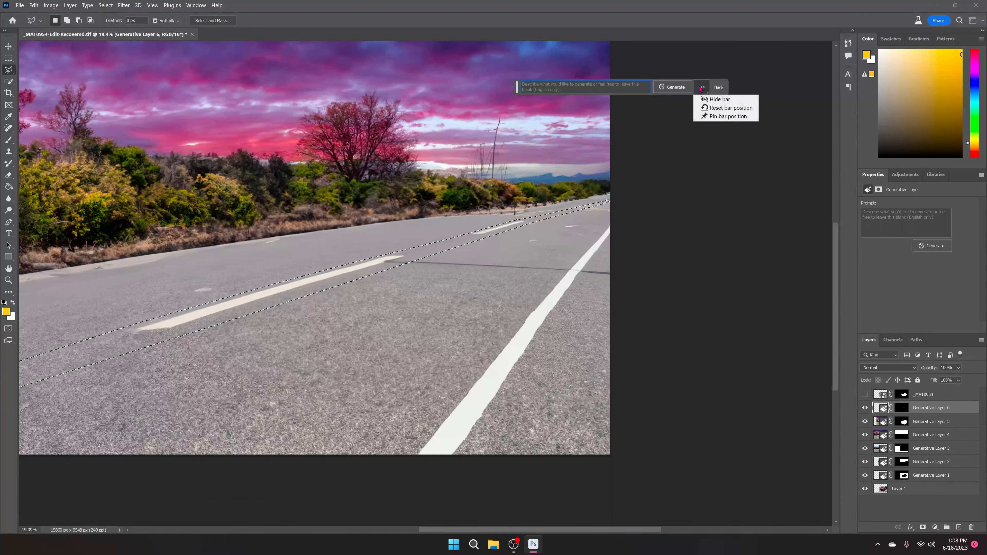
pyautogui.click(705, 116)
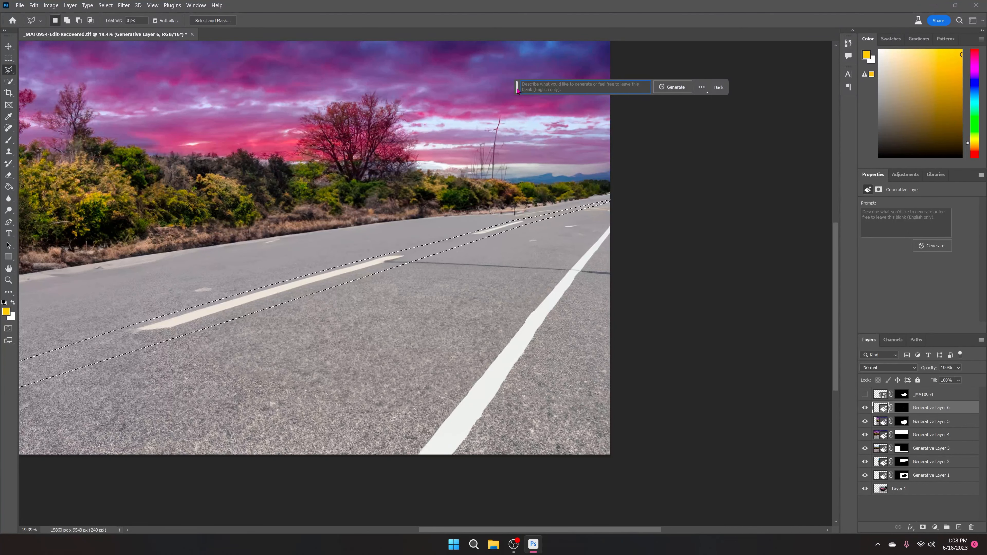
pyautogui.moveTo(517, 90); pyautogui.dragTo(571, 57)
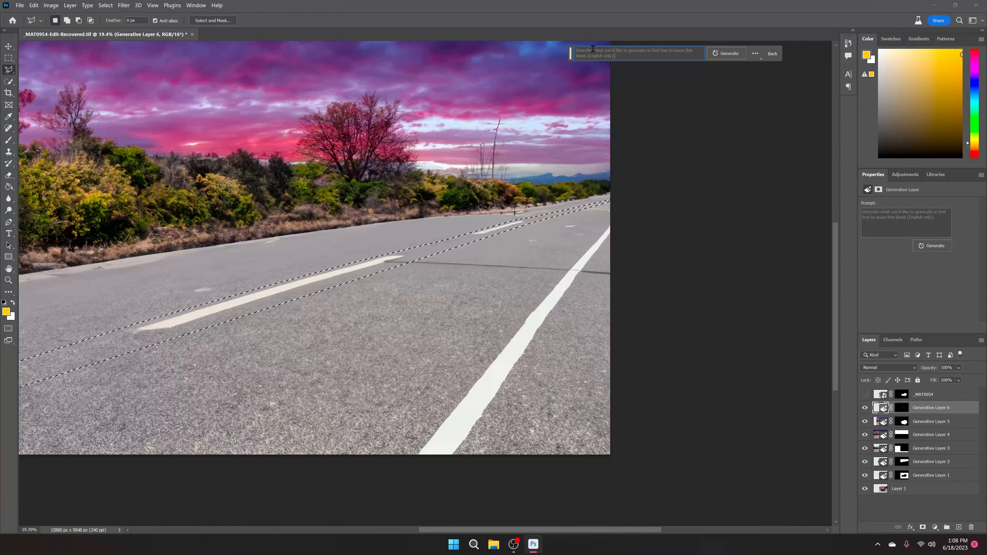
# Generate the centre-line strip with the prompt "yellow road marking" and choose the second variation
pyautogui.write('yellow road marking')
pyautogui.press('Return')
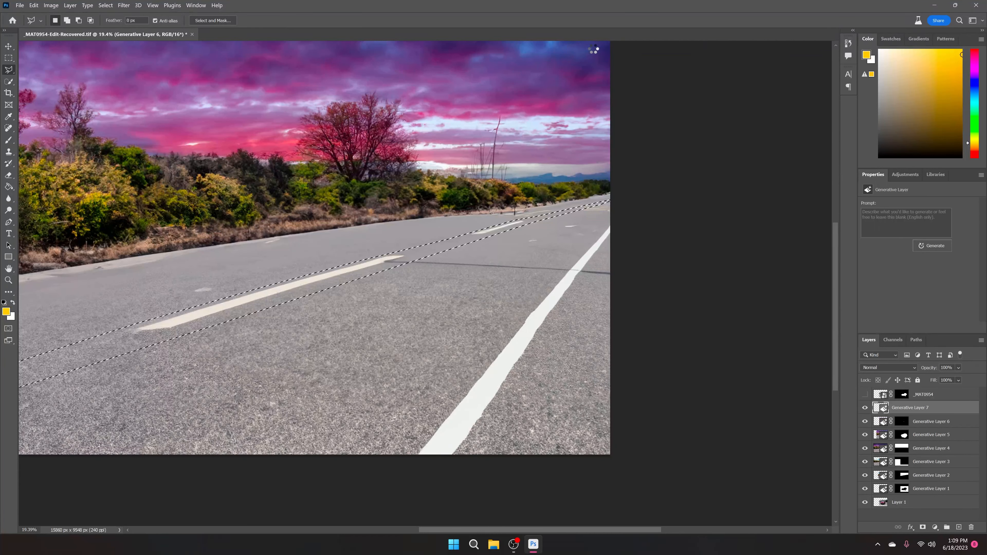
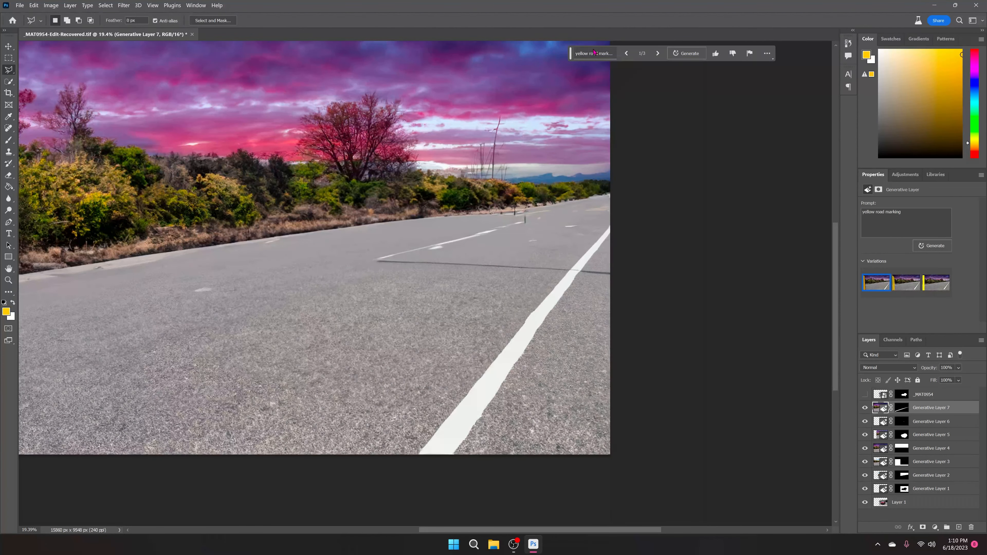
pyautogui.click(902, 283)
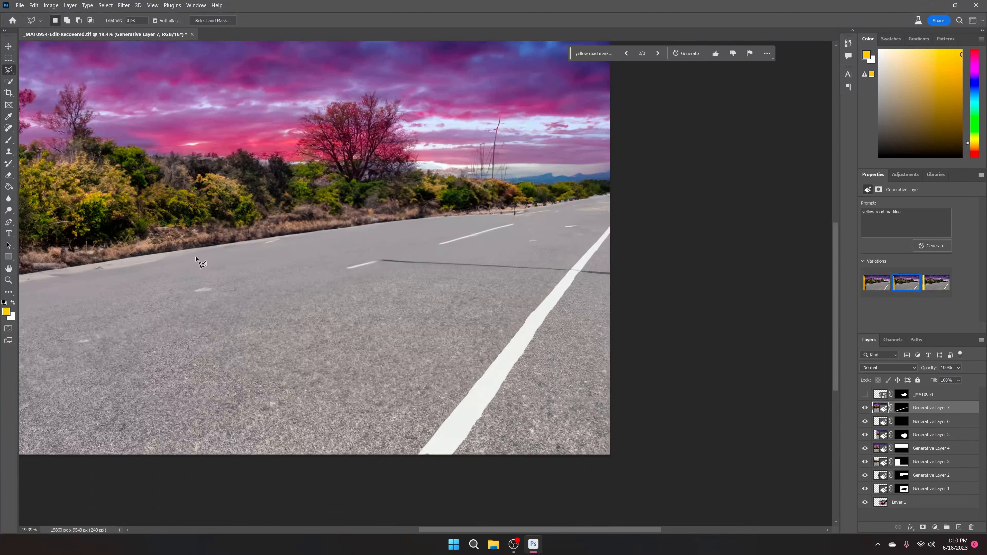
pyautogui.moveTo(199, 222); pyautogui.dragTo(390, 269)
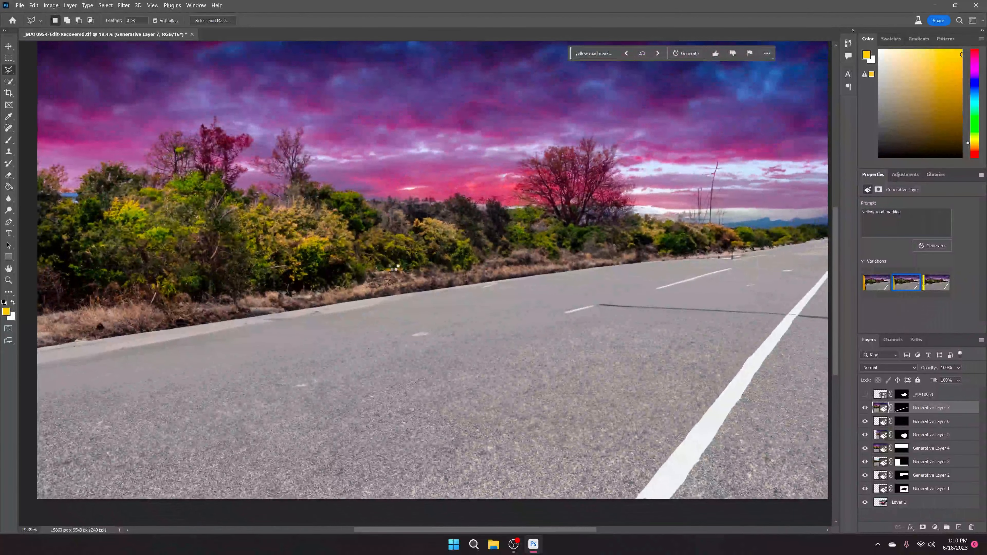
pyautogui.hotkey('ctrl', '0')
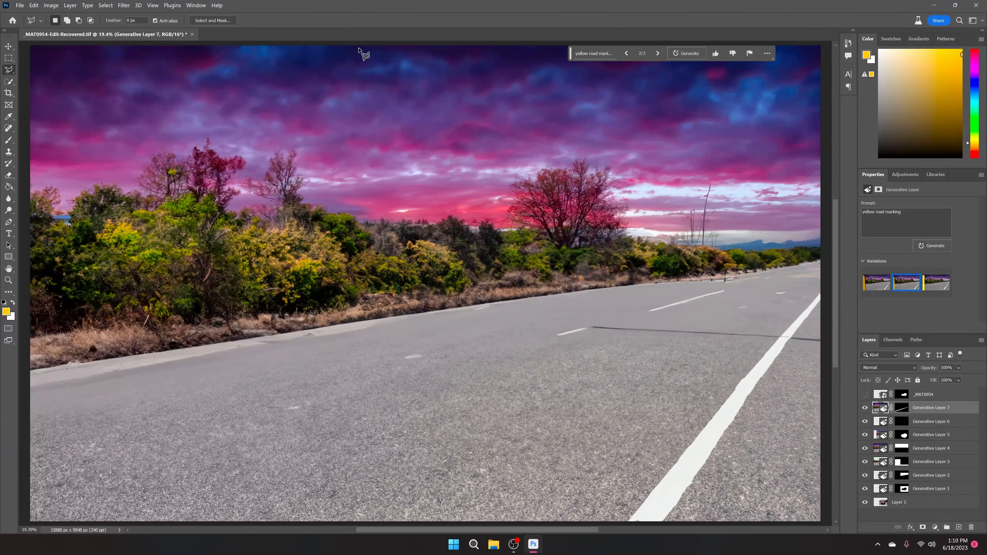
# Delete Generative Layer 7, which holds the yellow road marking strip
pyautogui.click(8, 45)
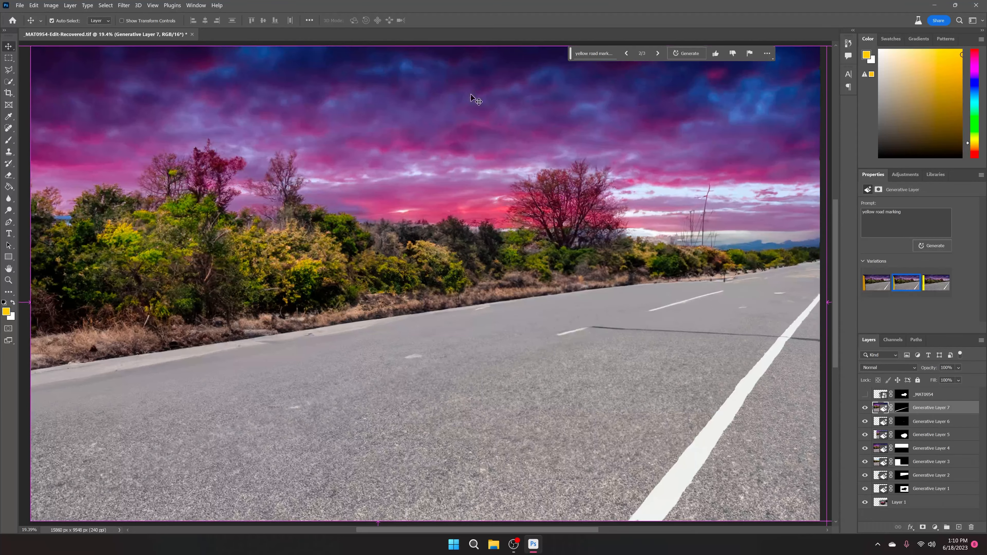
pyautogui.hotkey('ctrl', '-')
pyautogui.hotkey('ctrl', '-')
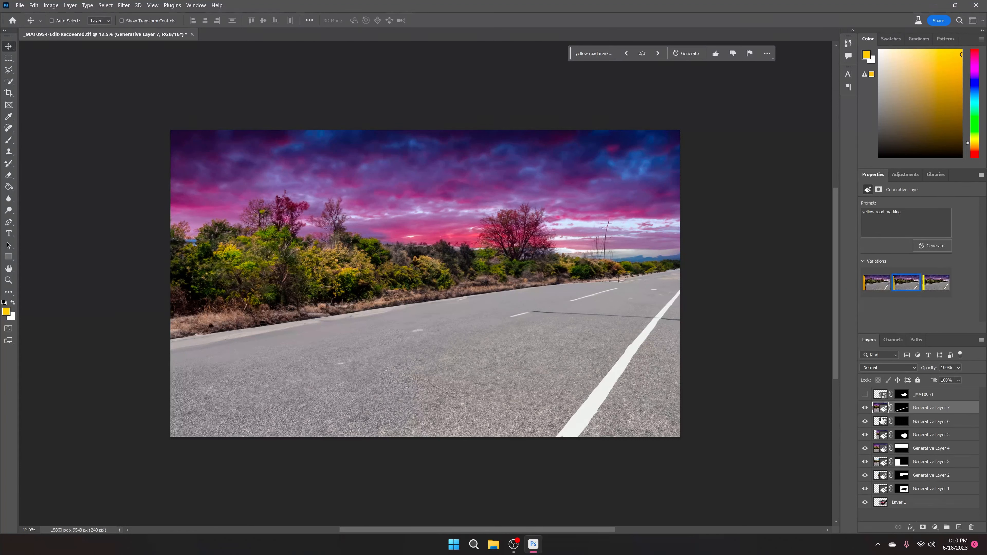
pyautogui.moveTo(880, 408); pyautogui.dragTo(970, 523)
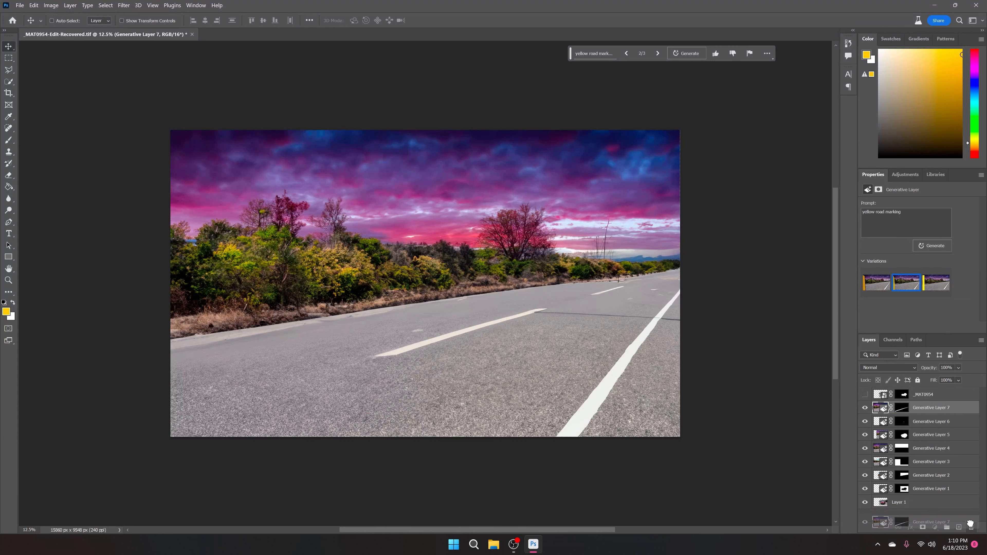
pyautogui.press('Delete')
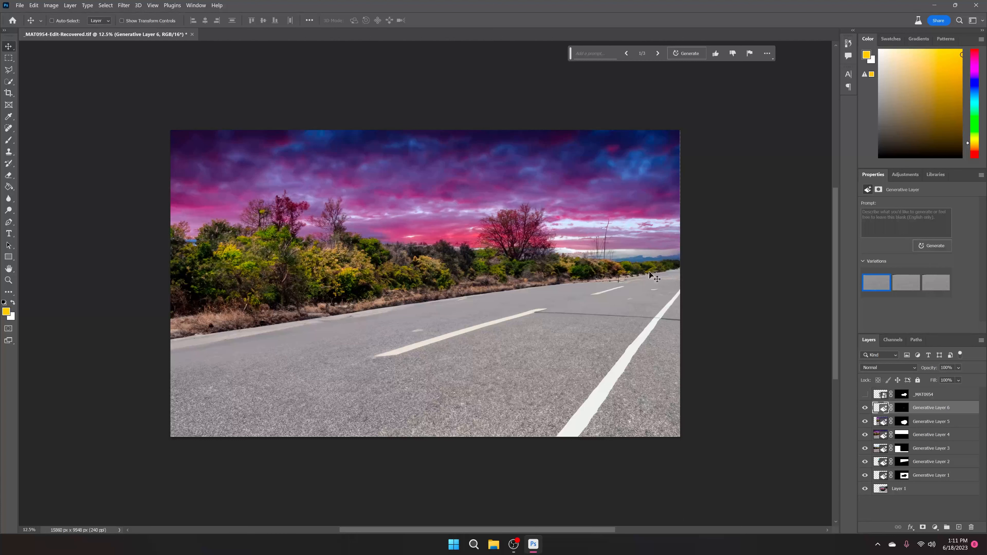
# Select the whole road surface with the Polygonal Lasso, adding the missing lower part and extending past the image edges
pyautogui.click(8, 70)
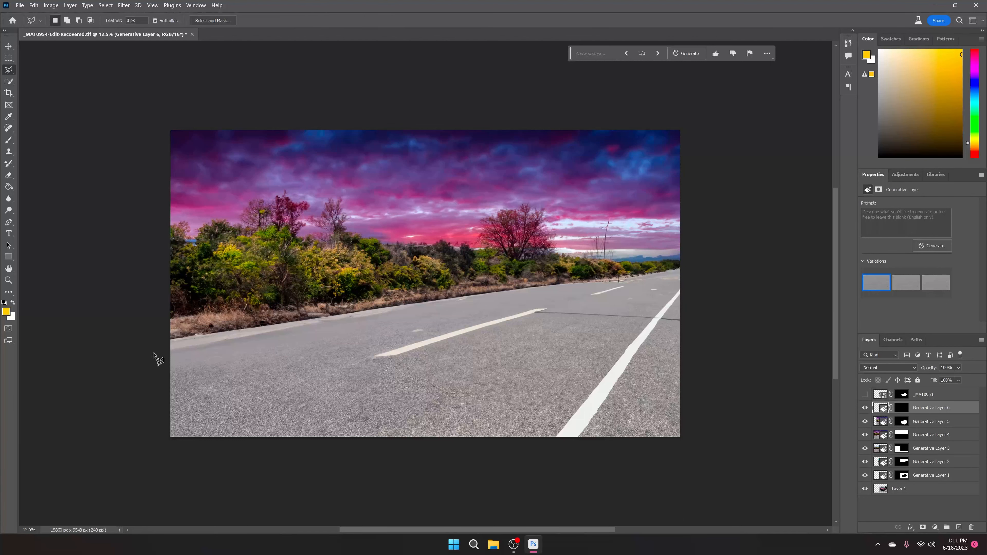
pyautogui.click(147, 342)
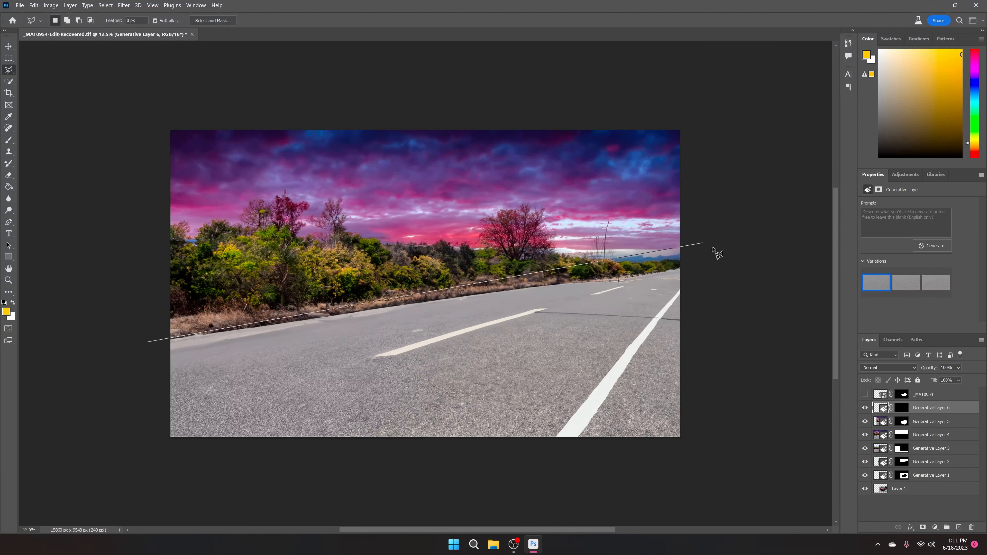
pyautogui.click(687, 269)
pyautogui.doubleClick(695, 452)
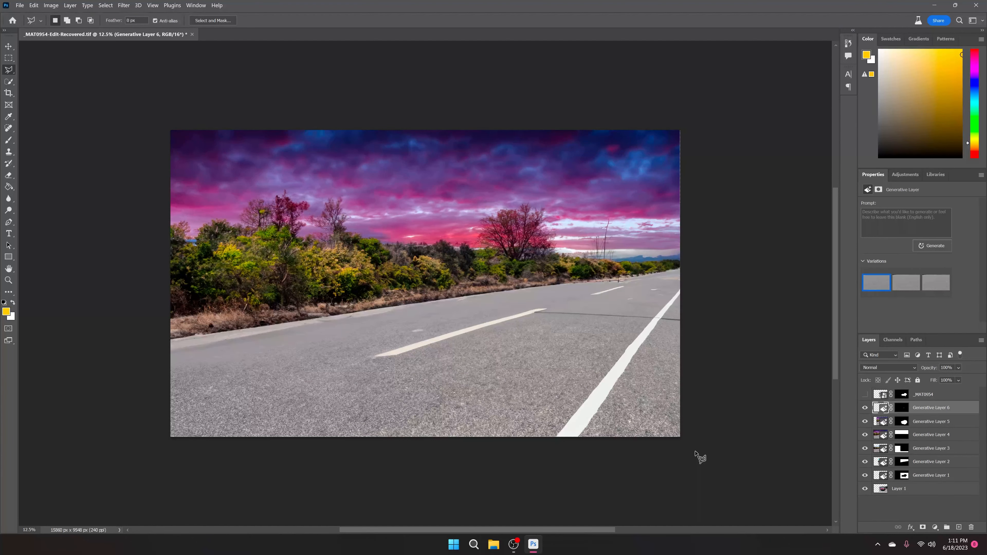
pyautogui.keyDown('shift'); pyautogui.click(643, 350); pyautogui.keyUp('shift')
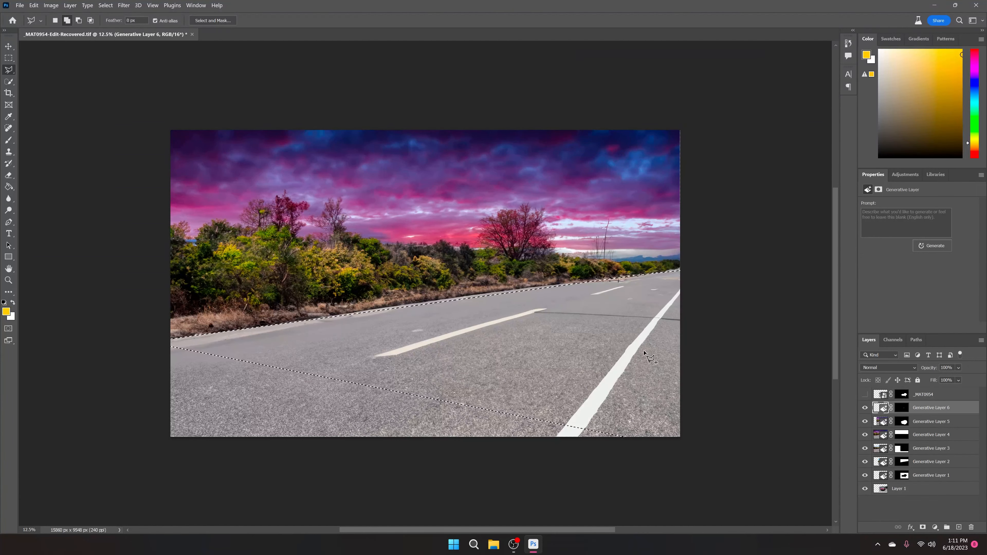
pyautogui.click(710, 427)
pyautogui.click(690, 457)
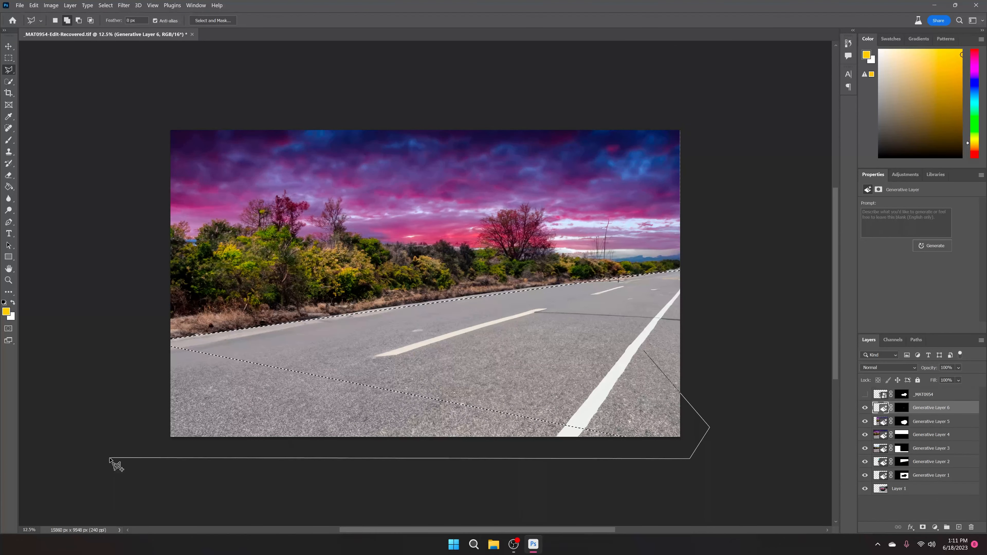
pyautogui.click(107, 458)
pyautogui.doubleClick(130, 346)
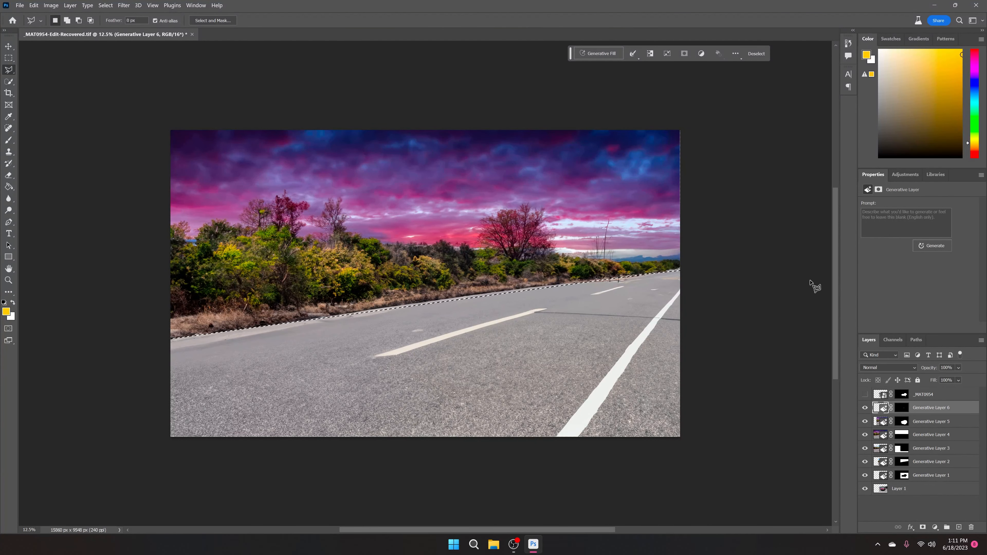
# Browse the full set of adjustment presets, looking through the Portraits, Landscape, Photo Repair, Creative and Black & White categories
pyautogui.click(905, 176)
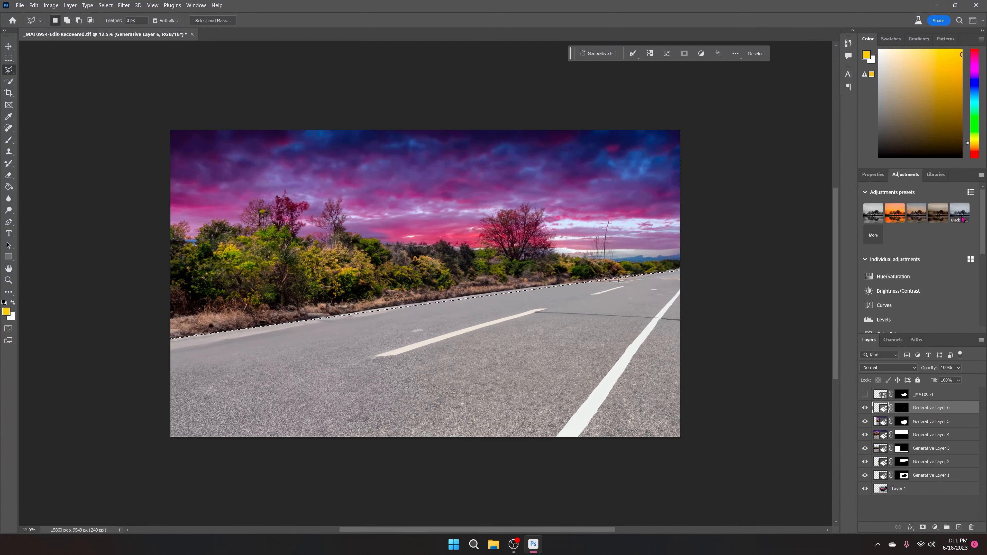
pyautogui.click(873, 234)
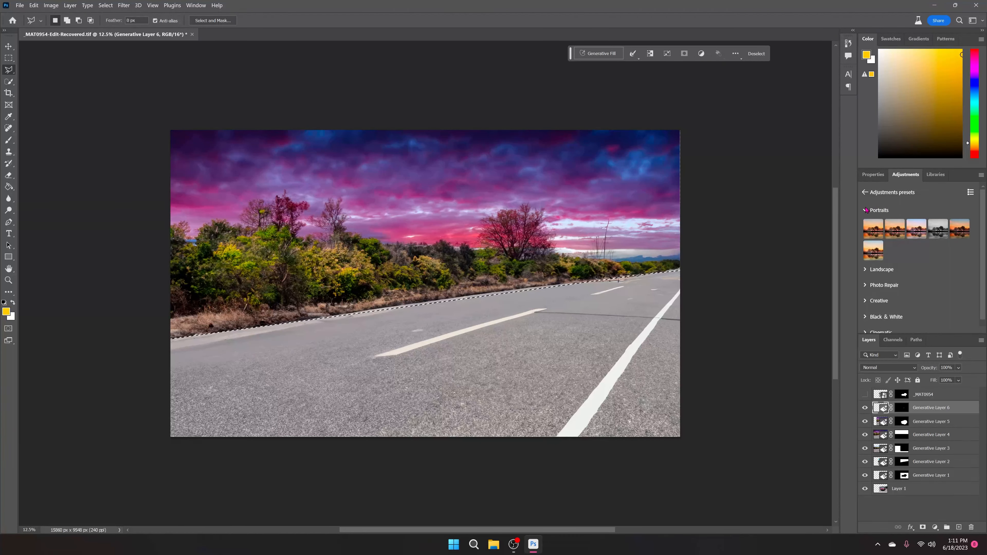
pyautogui.click(865, 210)
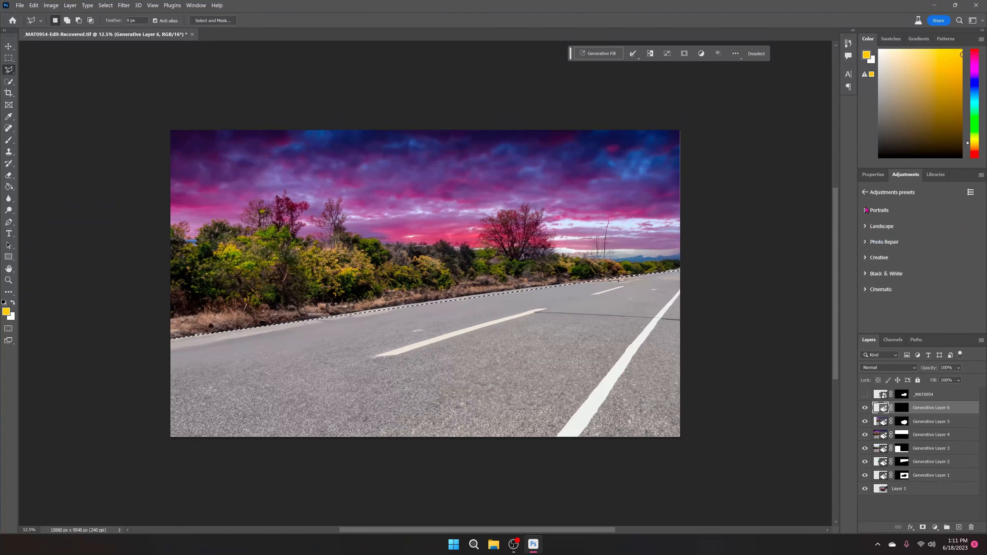
pyautogui.click(869, 228)
pyautogui.click(868, 229)
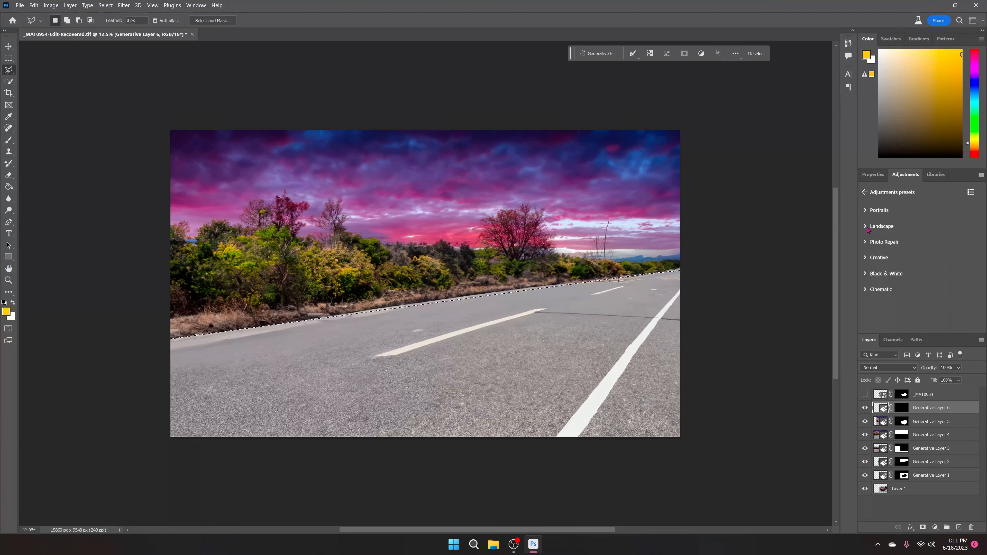
pyautogui.click(865, 242)
pyautogui.click(864, 242)
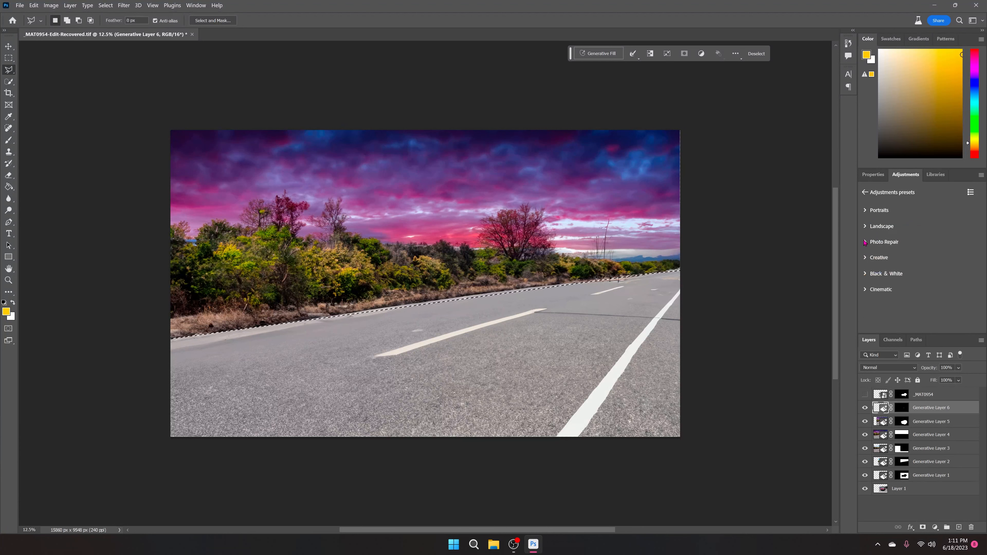
pyautogui.click(866, 258)
pyautogui.click(865, 258)
pyautogui.click(865, 274)
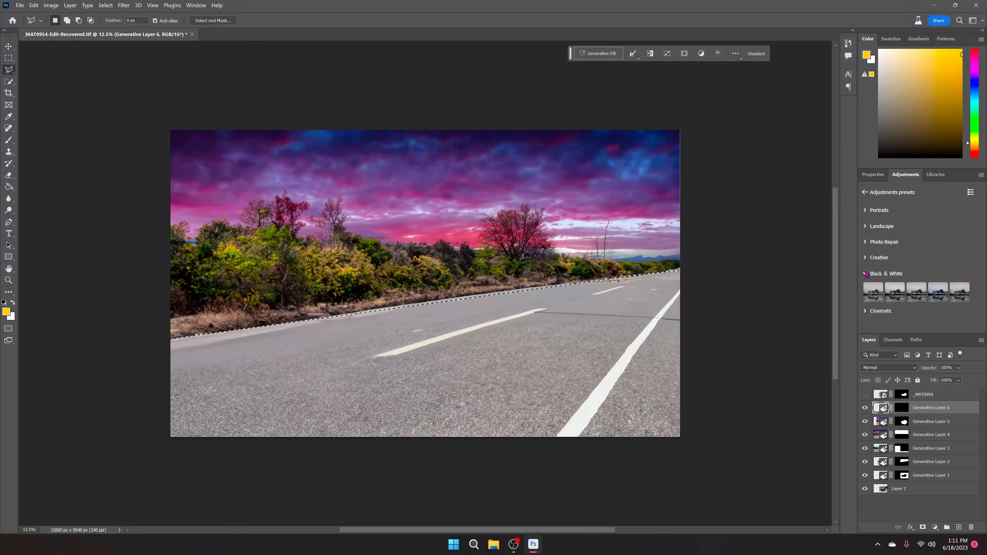
pyautogui.click(866, 274)
# Apply the Blue Mood preset from the Cinematic adjustment presets to the selected road surface
pyautogui.click(863, 289)
pyautogui.click(863, 289)
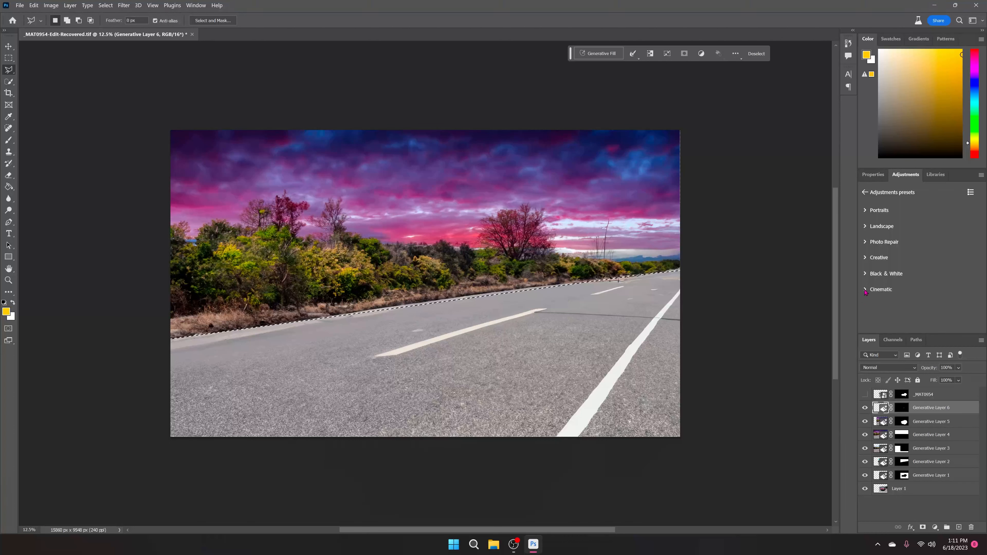
pyautogui.click(864, 290)
pyautogui.click(893, 311)
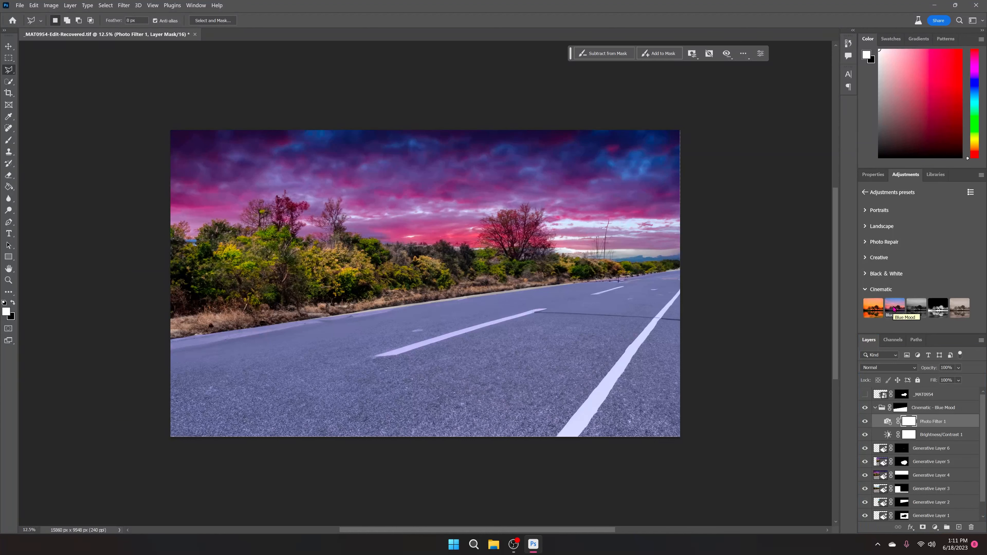
# Try Cooling Filter (80) and Cooling Filter (82) on the Photo Filter layer, and set its filter to Violet
pyautogui.click(882, 425)
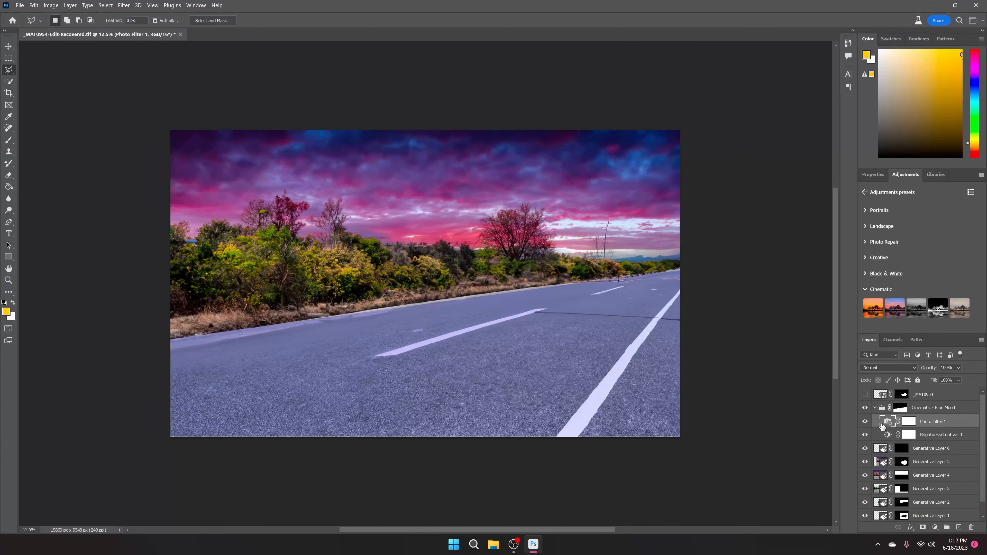
pyautogui.click(874, 176)
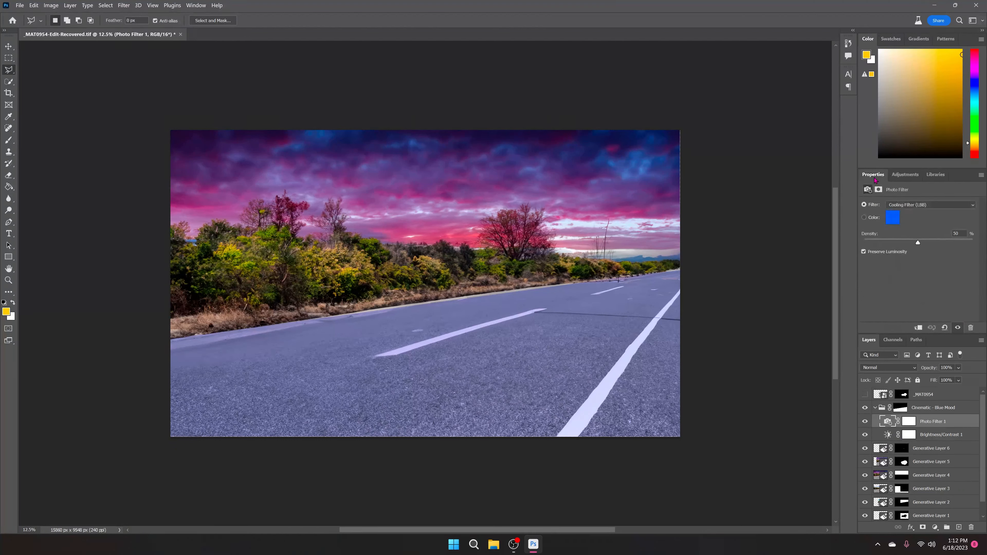
pyautogui.click(904, 207)
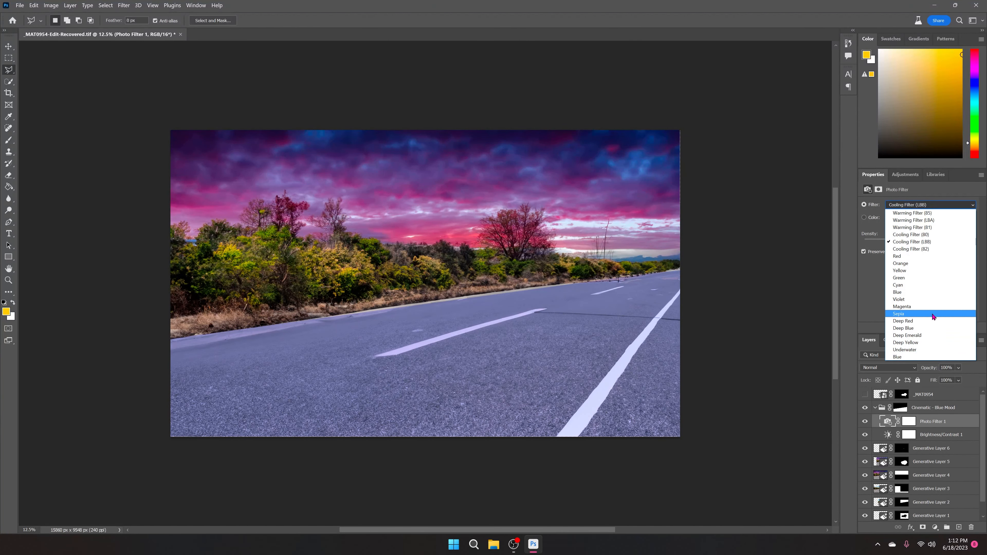
pyautogui.click(934, 235)
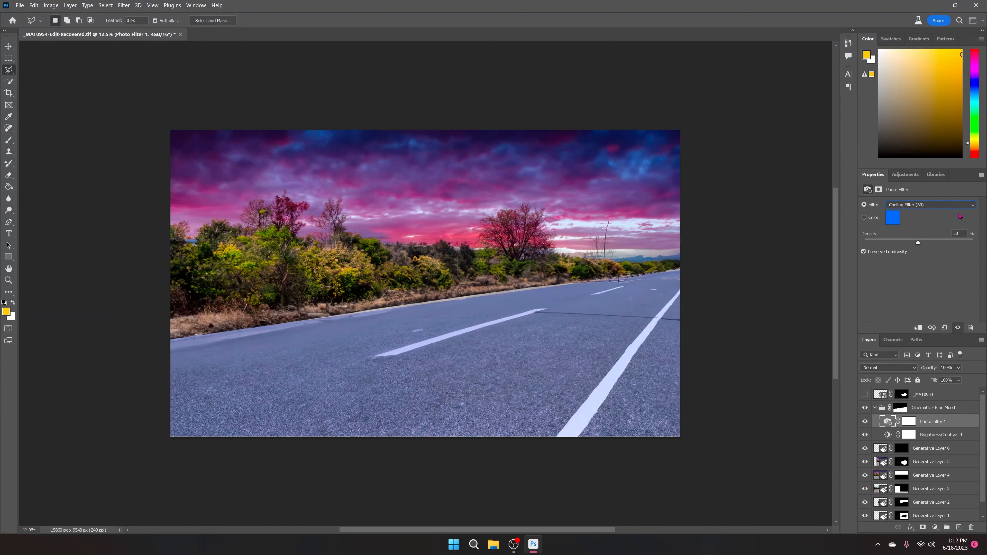
pyautogui.click(973, 206)
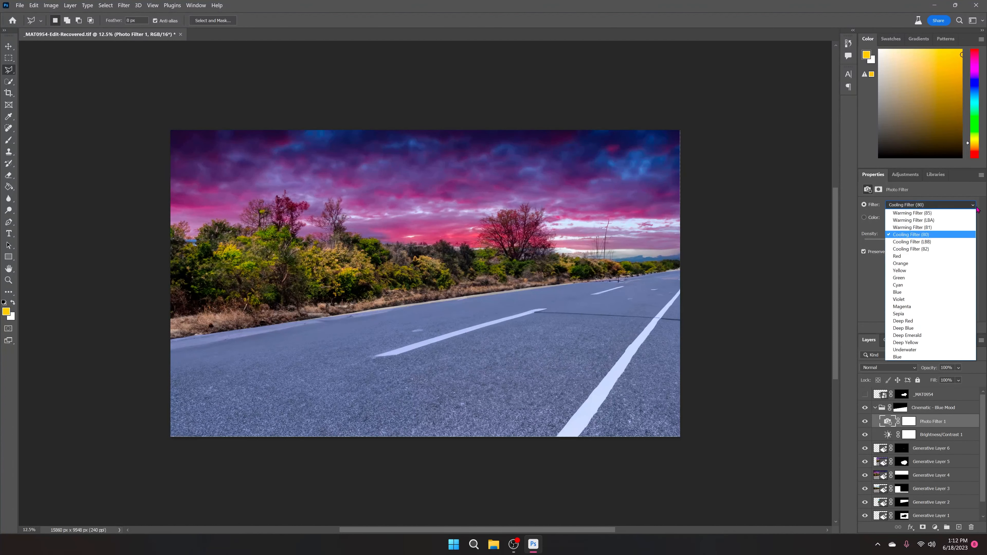
pyautogui.click(948, 249)
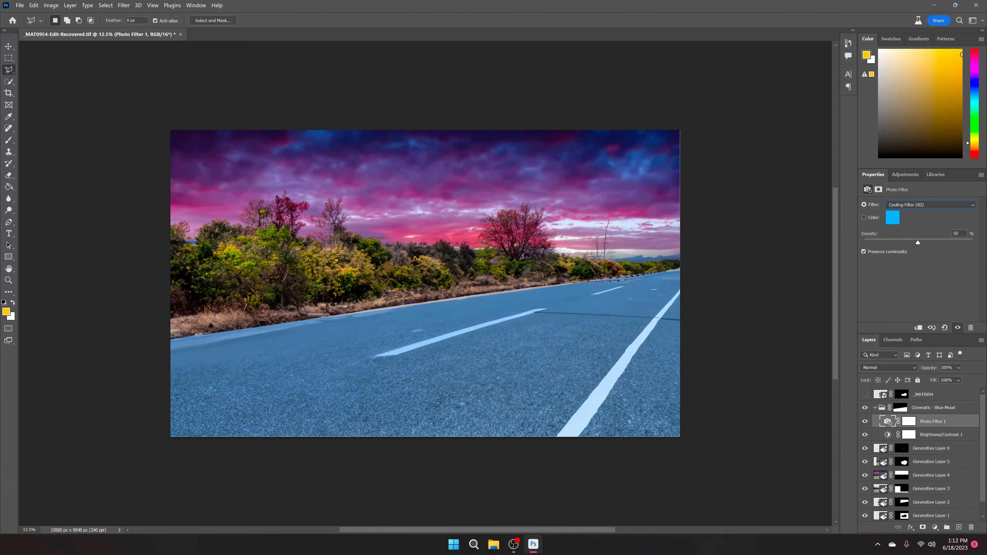
pyautogui.click(965, 205)
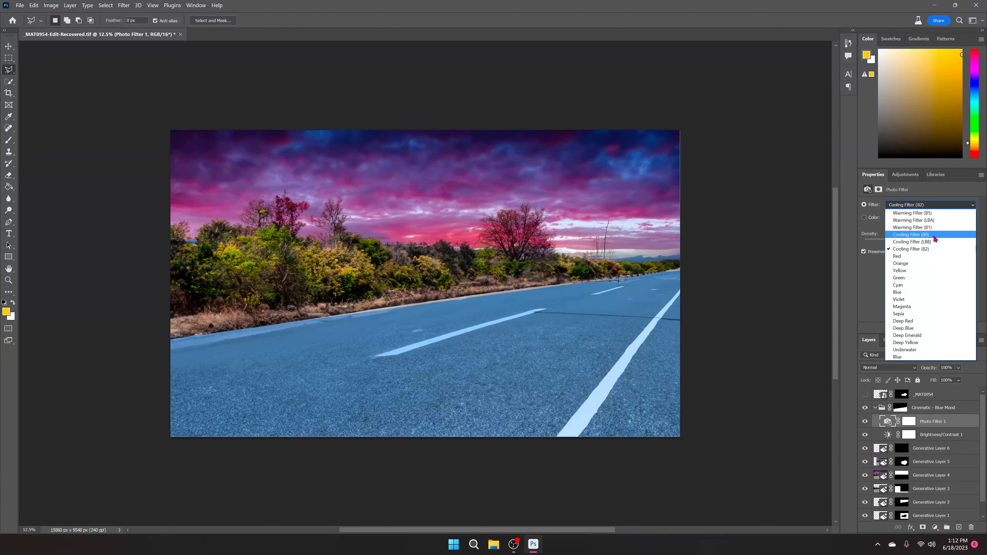
pyautogui.click(918, 299)
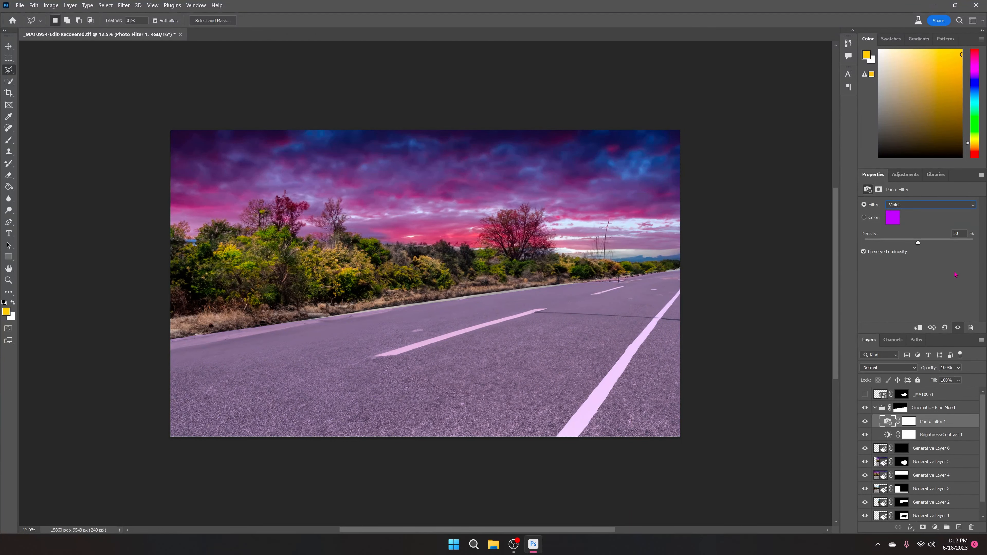
# Set the Brightness/Contrast layer in the Blue Mood group to brightness -73 and contrast 6
pyautogui.click(887, 437)
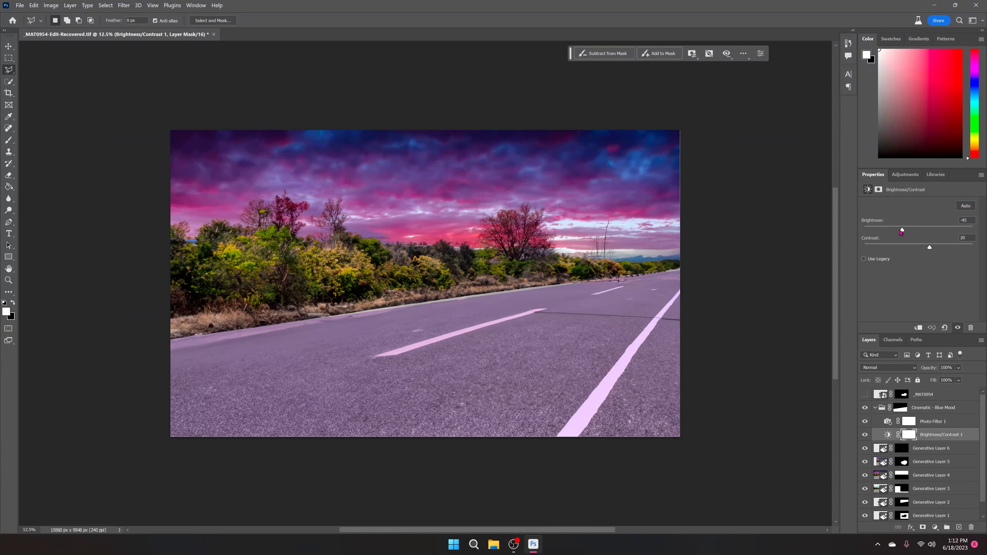
pyautogui.moveTo(901, 232); pyautogui.dragTo(924, 252)
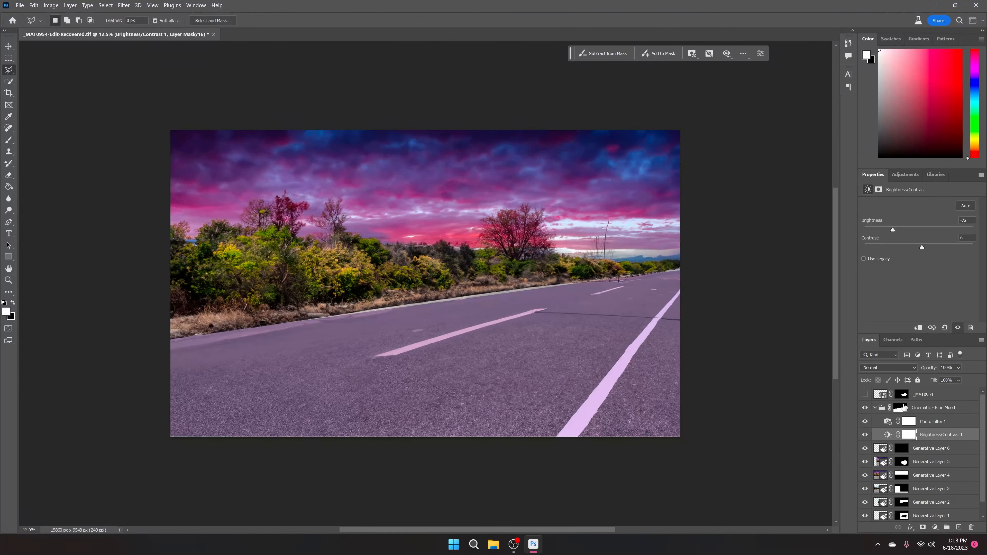
# Review the Blue Mood group's contents, reselect its Photo Filter layer, and look over the adjustment presets and individual adjustments
pyautogui.click(874, 408)
pyautogui.click(932, 408)
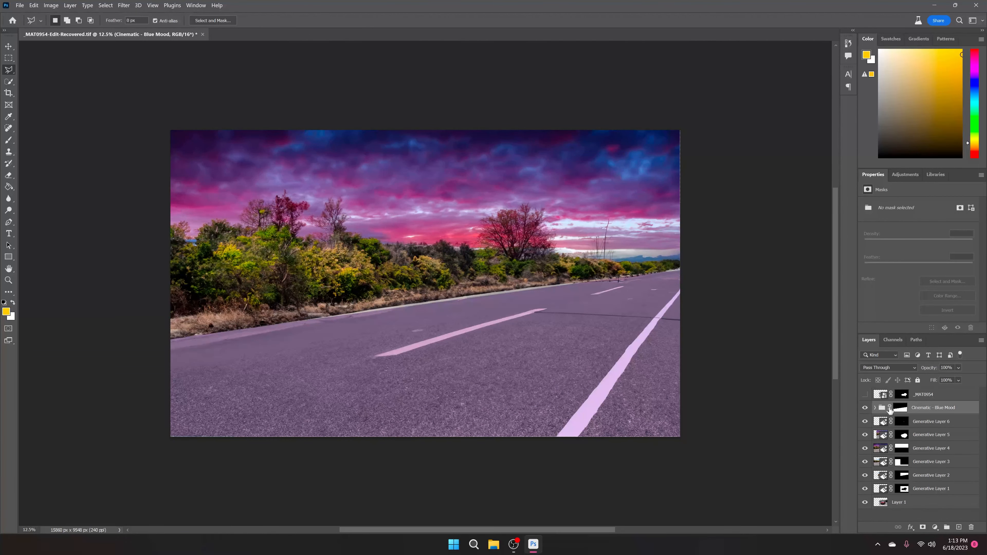
pyautogui.click(875, 409)
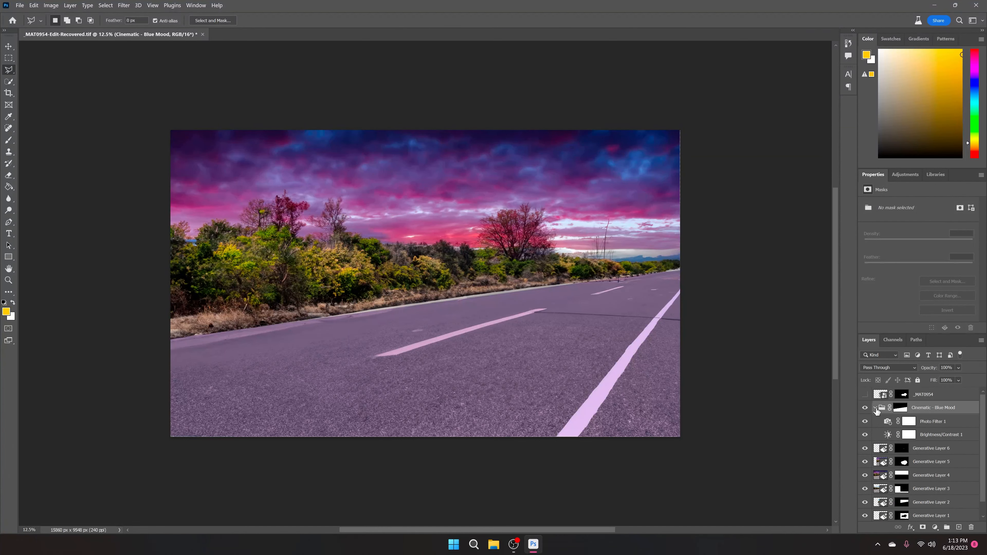
pyautogui.click(932, 428)
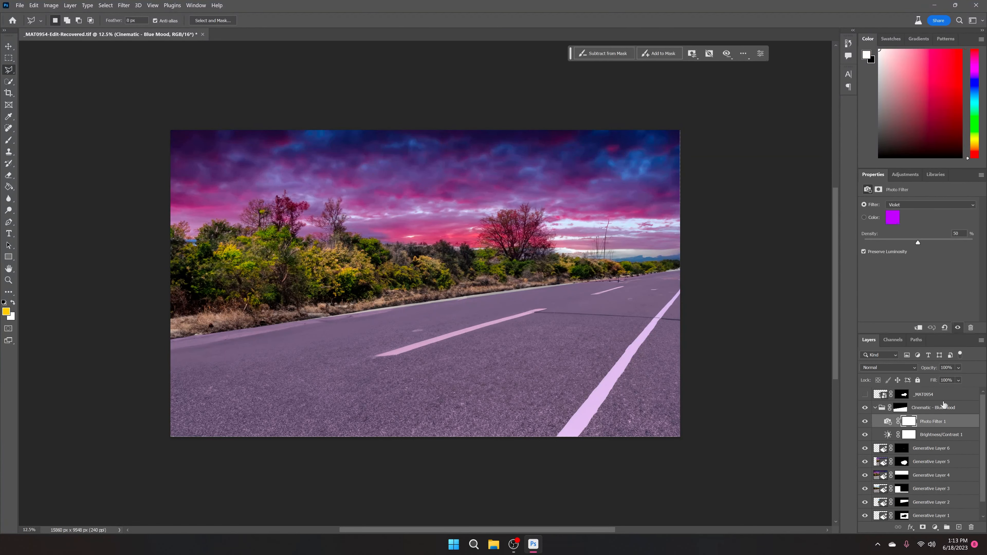
pyautogui.click(906, 174)
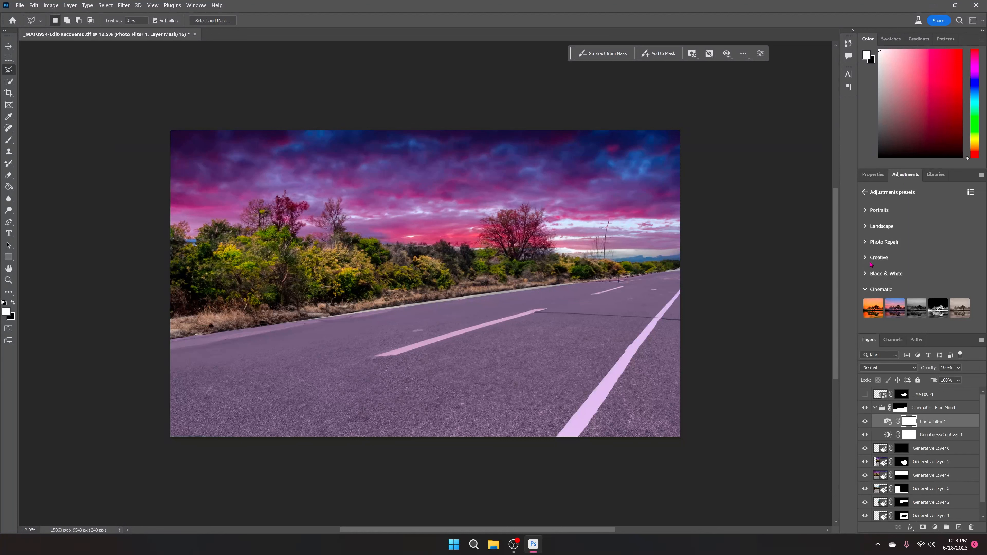
pyautogui.click(865, 290)
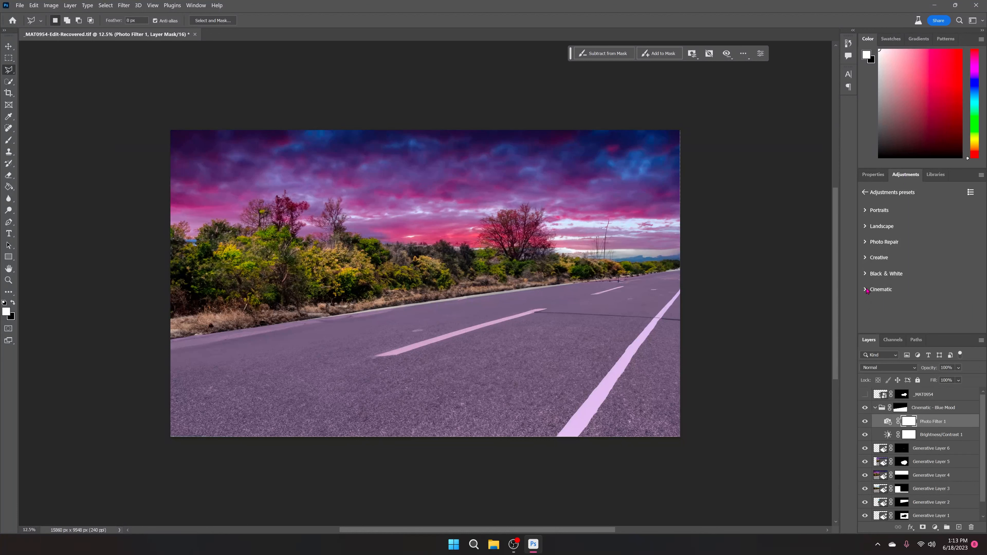
pyautogui.click(866, 192)
pyautogui.scroll(-1, 913, 276)
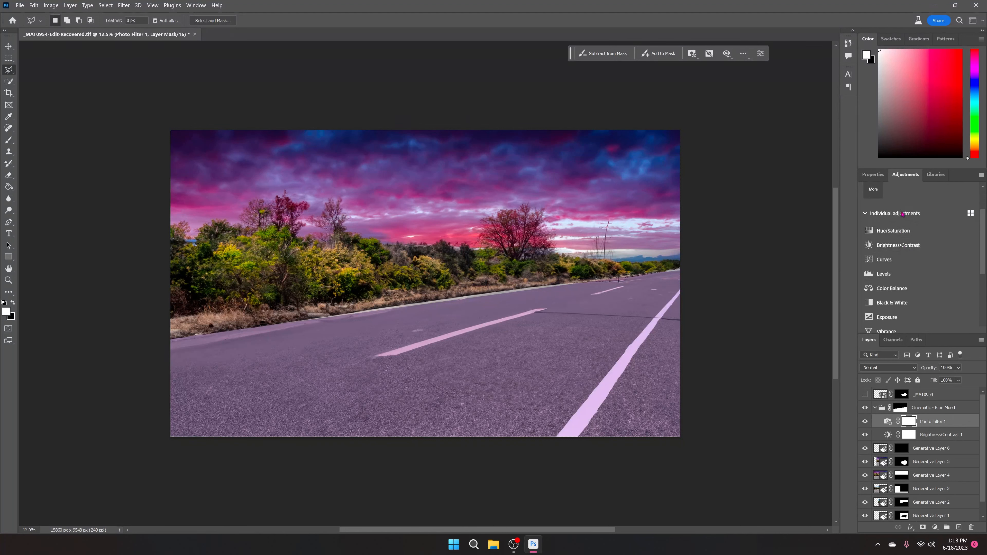
pyautogui.scroll(1, 913, 271)
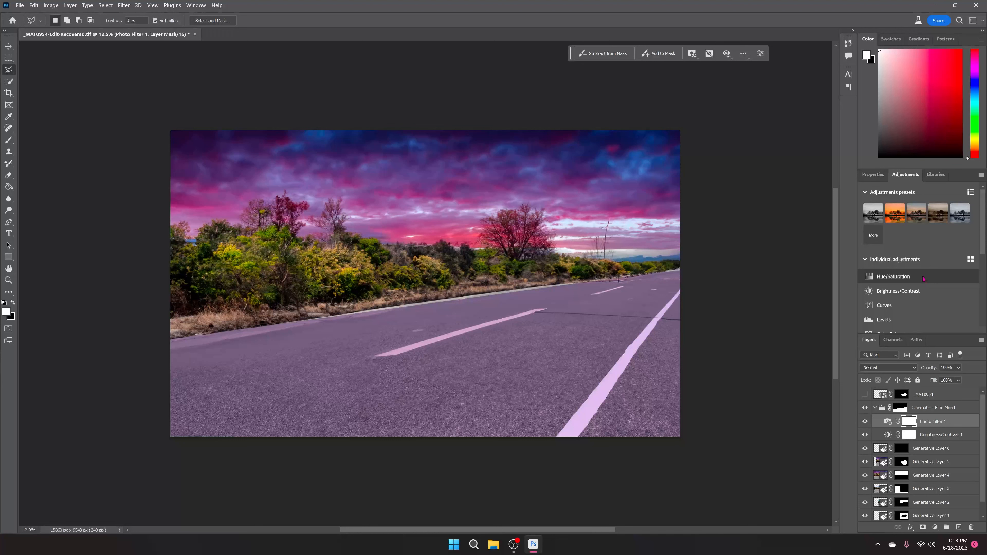
# Add a Curves adjustment above the Photo Filter in the Blue Mood group and pull its RGB curve down in the highlights to darken the road
pyautogui.click(970, 259)
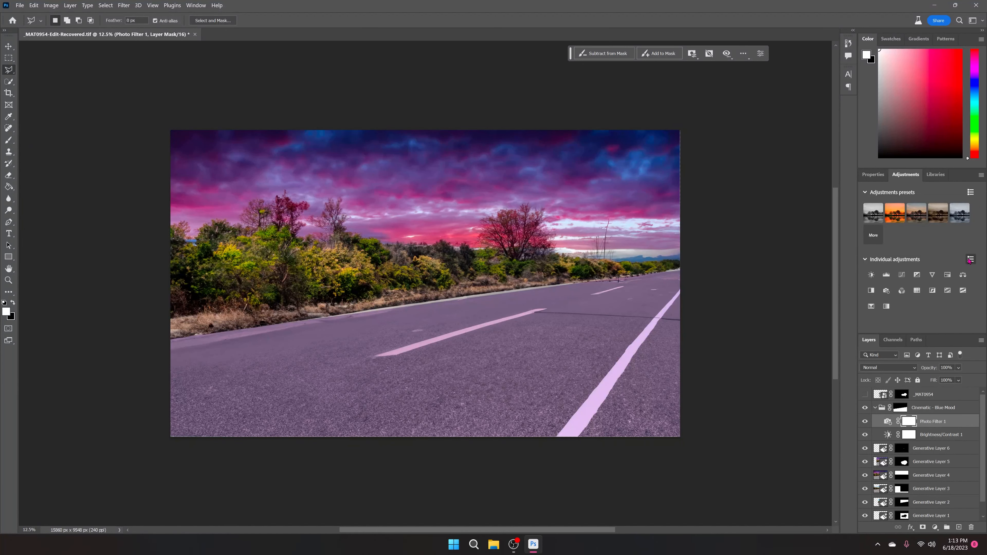
pyautogui.click(969, 260)
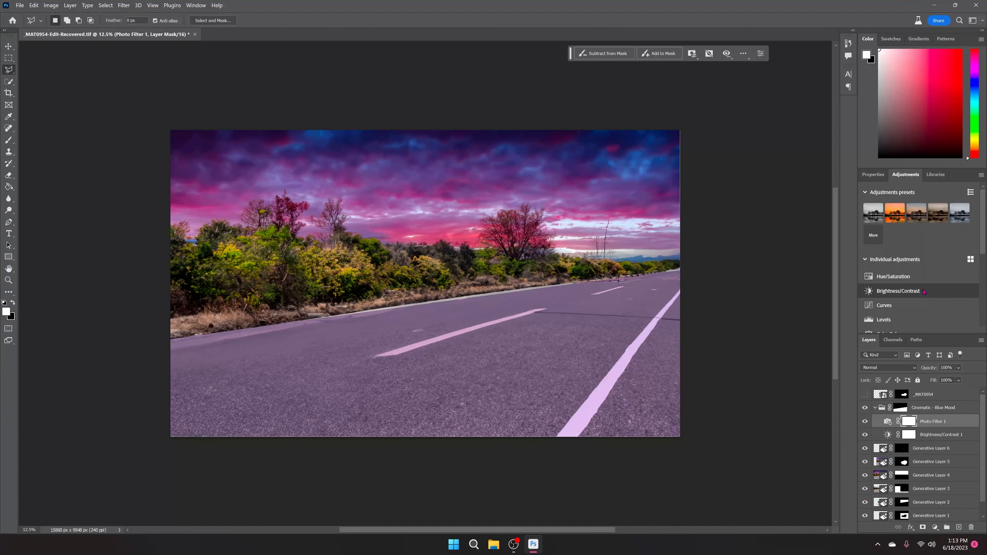
pyautogui.click(913, 306)
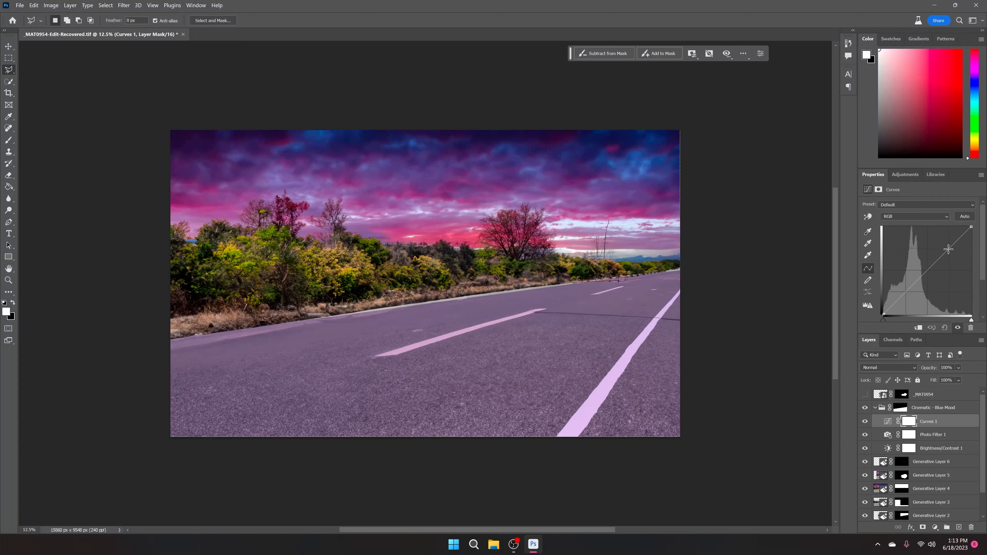
pyautogui.moveTo(949, 250); pyautogui.dragTo(955, 252)
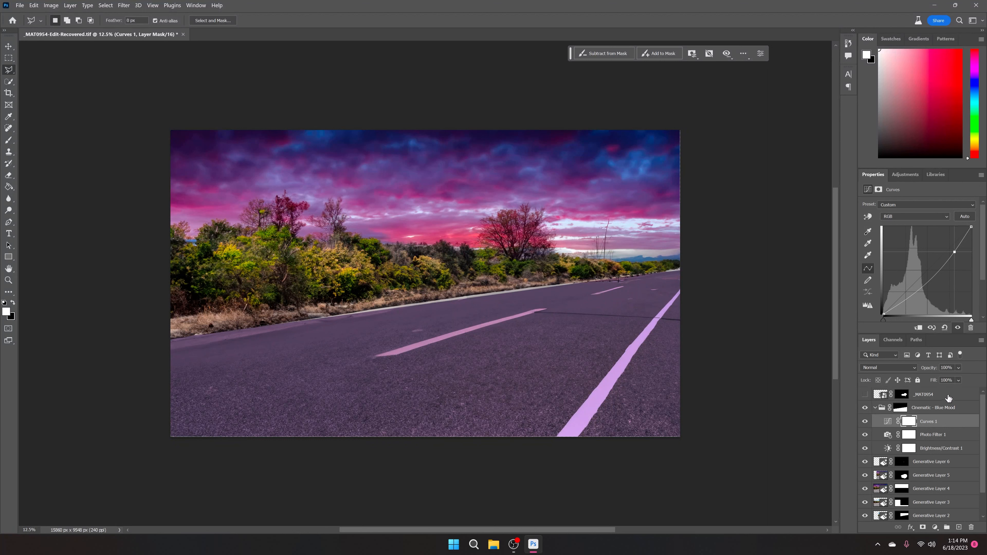
# Paint white on the Blue Mood group's mask over the nearer roadside bushes with a 1300 px brush, redoing one undone stroke
pyautogui.click(901, 408)
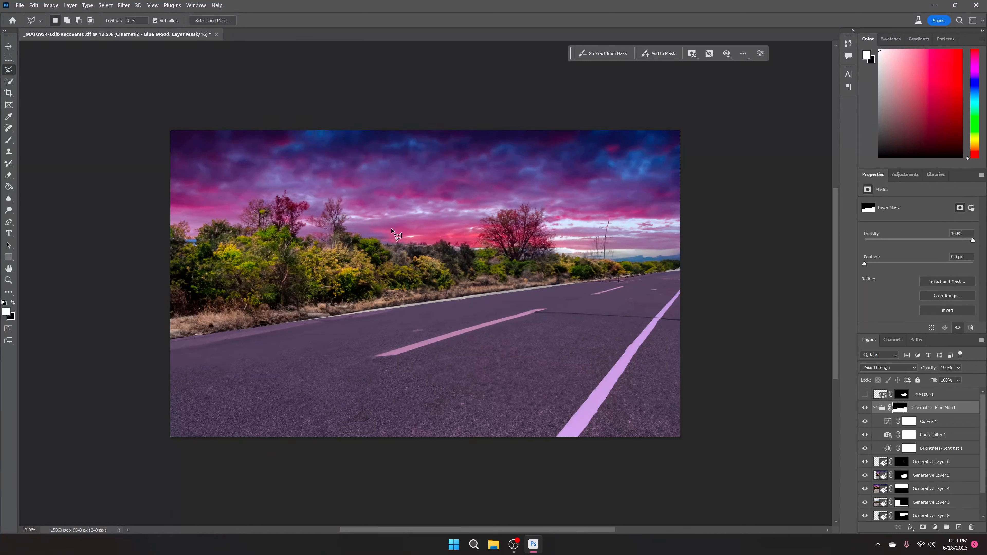
pyautogui.press('b')
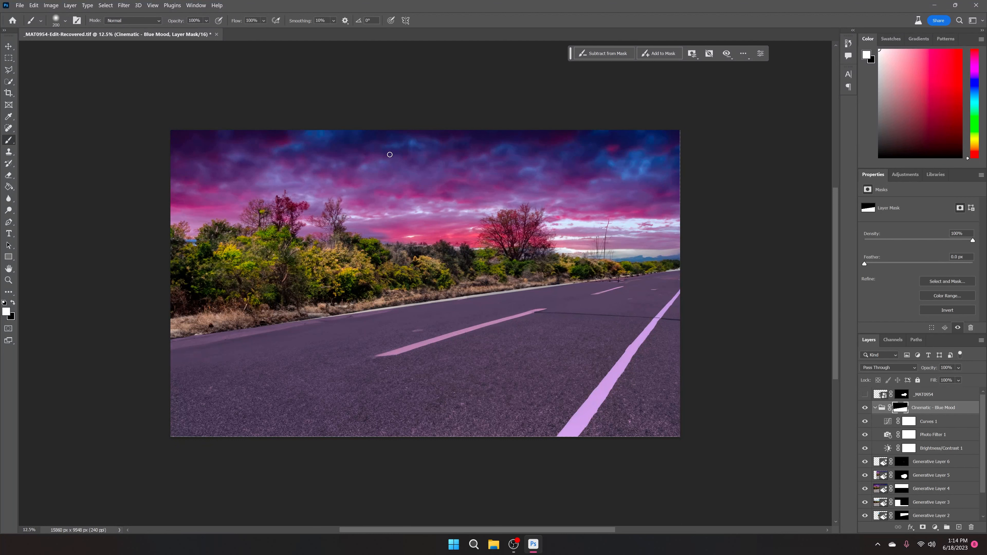
pyautogui.press(']')
pyautogui.press(']')
pyautogui.press(']')
pyautogui.press(']')
pyautogui.press(']')
pyautogui.press(']')
pyautogui.press(']')
pyautogui.press(']')
pyautogui.press(']')
pyautogui.press(']')
pyautogui.press(']')
pyautogui.moveTo(178, 302)
pyautogui.mouseDown()
pyautogui.moveTo(163, 237)
pyautogui.moveTo(174, 270)
pyautogui.moveTo(208, 262)
pyautogui.moveTo(226, 242)
pyautogui.moveTo(220, 264)
pyautogui.moveTo(242, 316)
pyautogui.moveTo(268, 332)
pyautogui.moveTo(225, 291)
pyautogui.moveTo(282, 317)
pyautogui.moveTo(263, 353)
pyautogui.moveTo(218, 334)
pyautogui.moveTo(392, 302)
pyautogui.moveTo(538, 296)
pyautogui.moveTo(468, 307)
pyautogui.moveTo(289, 285)
pyautogui.moveTo(349, 301)
pyautogui.moveTo(368, 270)
pyautogui.moveTo(377, 281)
pyautogui.moveTo(264, 321)
pyautogui.moveTo(276, 249)
pyautogui.moveTo(268, 266)
pyautogui.moveTo(233, 244)
pyautogui.moveTo(360, 252)
pyautogui.moveTo(421, 280)
pyautogui.mouseUp()
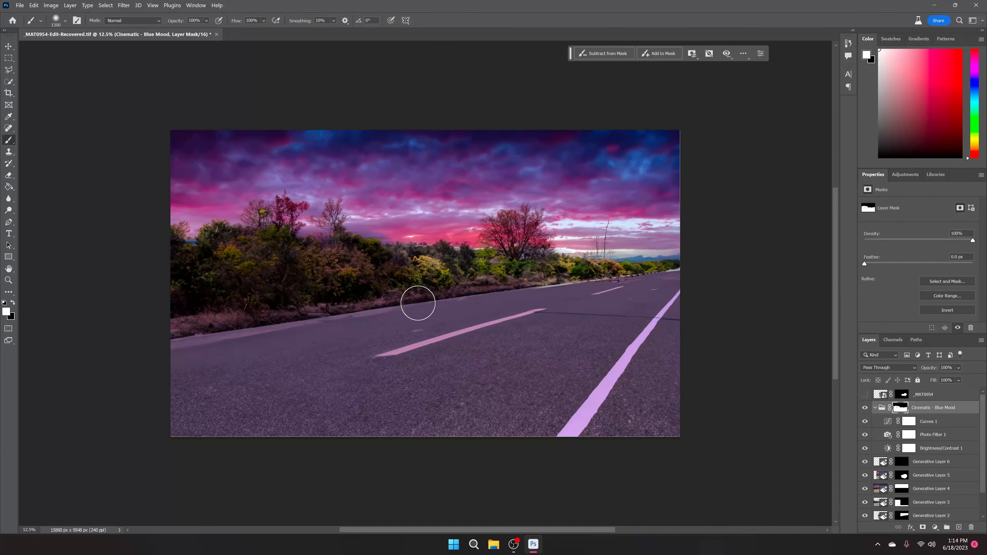
pyautogui.hotkey('ctrl', 'z')
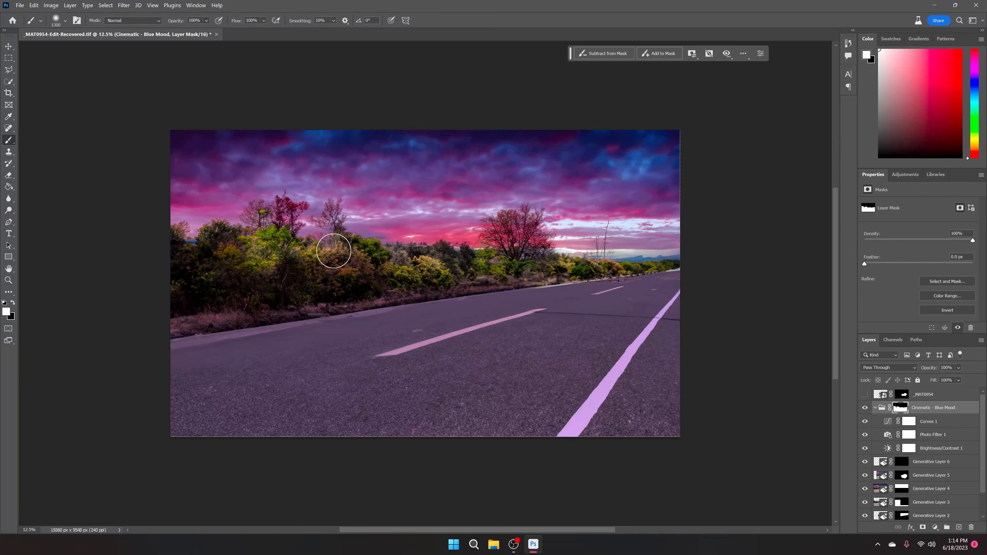
pyautogui.moveTo(365, 256)
pyautogui.mouseDown()
pyautogui.moveTo(444, 297)
pyautogui.moveTo(414, 267)
pyautogui.moveTo(476, 272)
pyautogui.mouseUp()
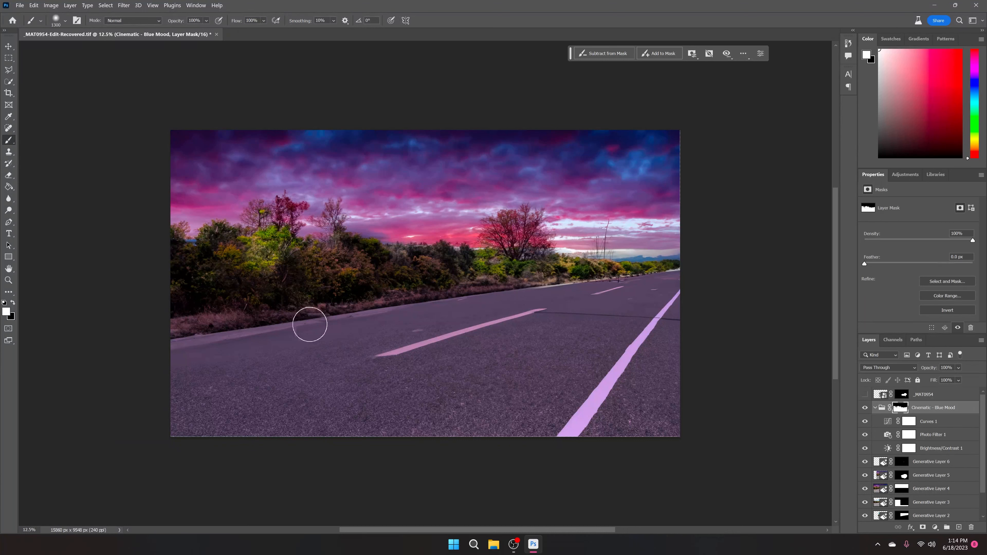
pyautogui.moveTo(266, 240)
pyautogui.mouseDown()
pyautogui.moveTo(283, 298)
pyautogui.moveTo(270, 246)
pyautogui.moveTo(265, 264)
pyautogui.moveTo(243, 270)
pyautogui.moveTo(246, 252)
pyautogui.moveTo(259, 287)
pyautogui.moveTo(275, 267)
pyautogui.moveTo(249, 258)
pyautogui.mouseUp()
# Touch up the Blue Mood mask along the tops of the nearer bushes with a smaller brush, between 250 and 600 px
pyautogui.press('space')
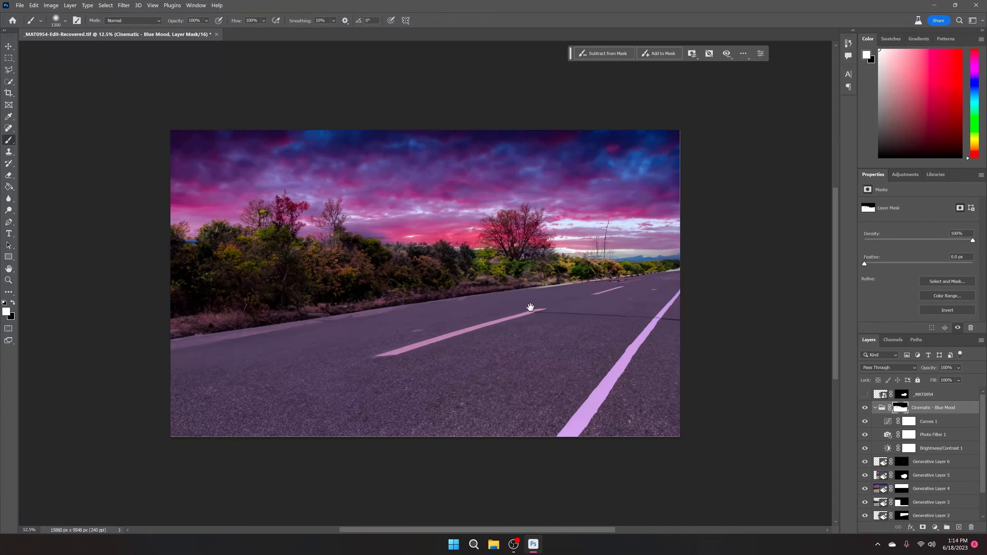
pyautogui.moveTo(623, 282); pyautogui.dragTo(696, 324)
pyautogui.moveTo(690, 369); pyautogui.dragTo(753, 296)
pyautogui.moveTo(425, 310); pyautogui.dragTo(494, 309)
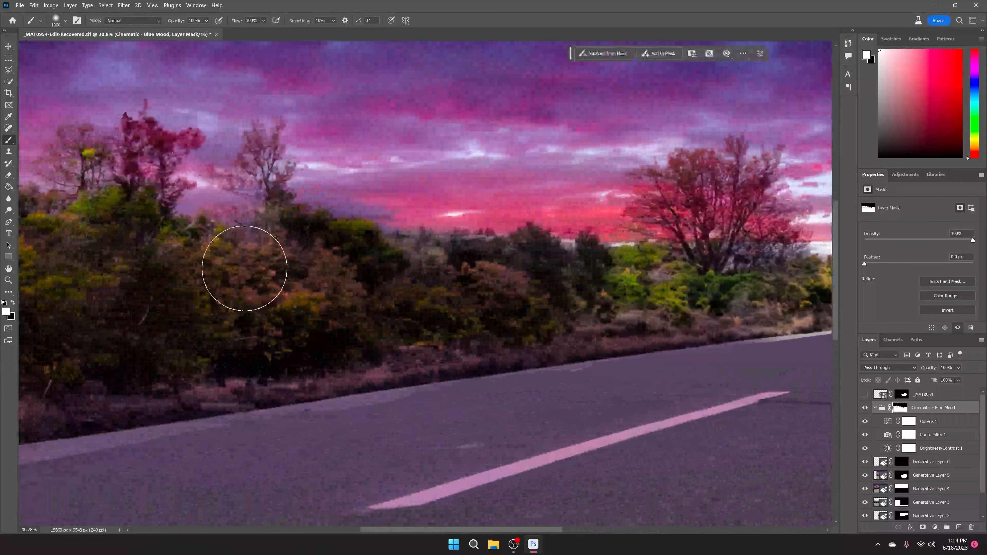
pyautogui.press('[')
pyautogui.press('[')
pyautogui.press('[')
pyautogui.press('[')
pyautogui.press('[')
pyautogui.press('[')
pyautogui.press('[')
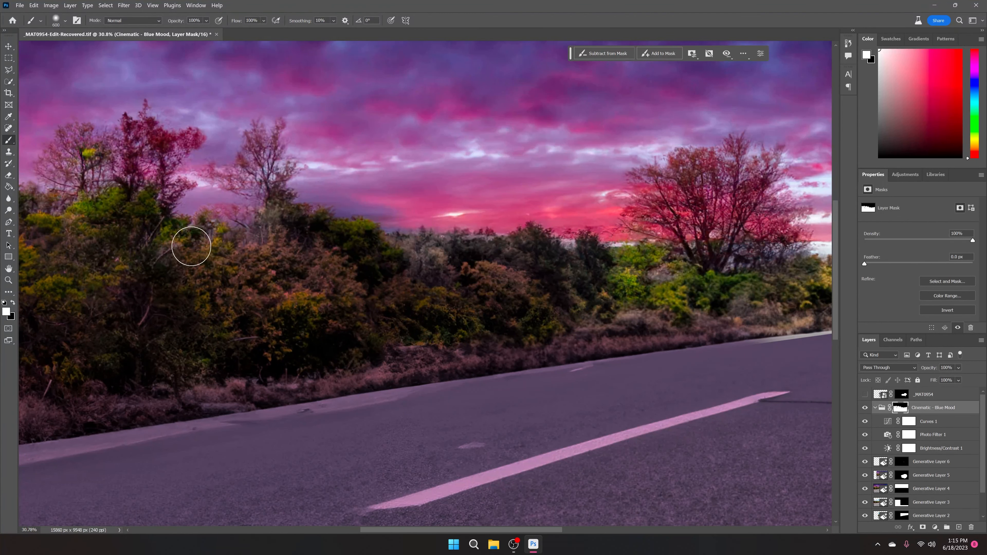
pyautogui.press('[')
pyautogui.press('[')
pyautogui.press('[')
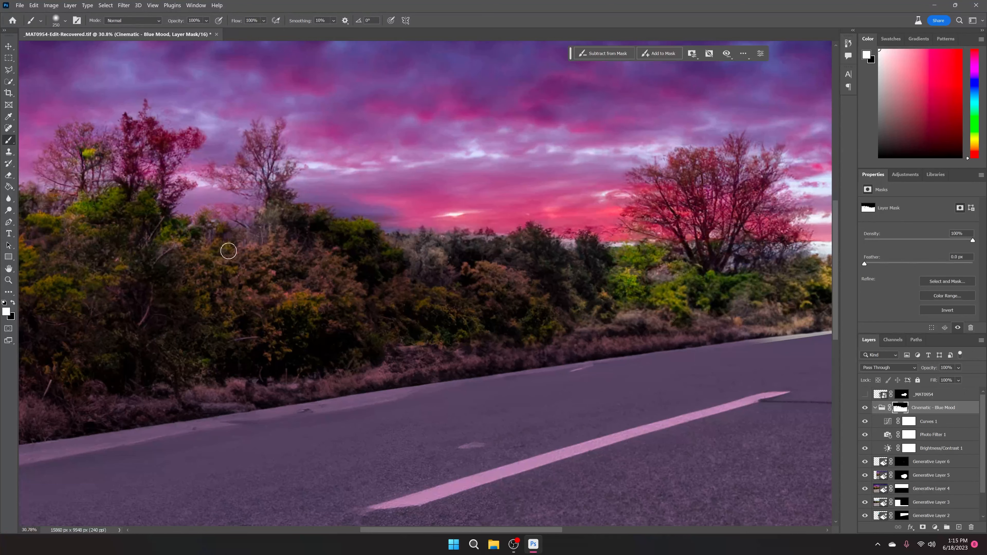
pyautogui.press(']')
pyautogui.press(']')
pyautogui.press(']')
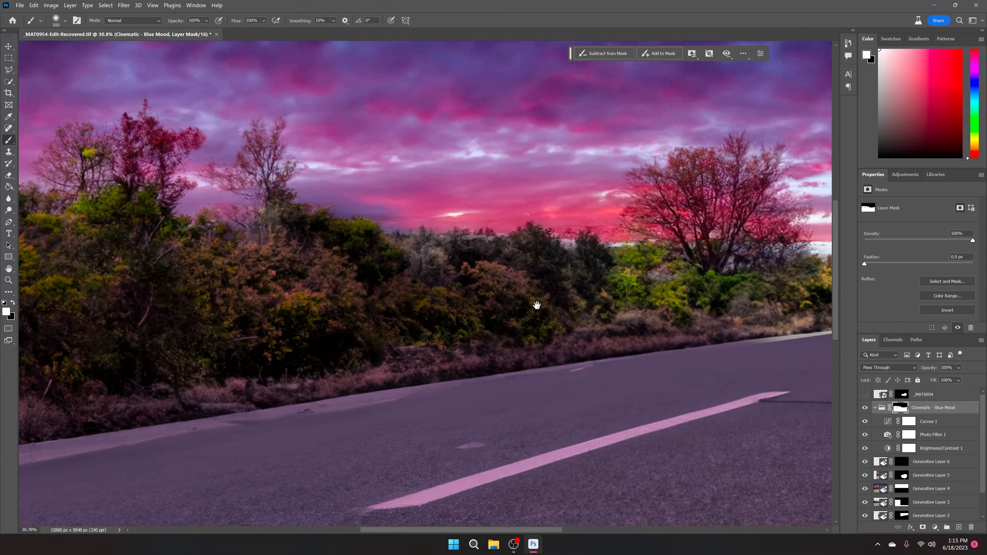
# Paint the Blue Mood mask over the bushes and verge beneath and beyond the bare tree with a brush of 600 to 700 px
pyautogui.moveTo(536, 305); pyautogui.dragTo(250, 343)
pyautogui.press(']')
pyautogui.press(']')
pyautogui.press(']')
pyautogui.moveTo(336, 314)
pyautogui.mouseDown()
pyautogui.moveTo(353, 298)
pyautogui.moveTo(381, 302)
pyautogui.moveTo(363, 352)
pyautogui.mouseUp()
pyautogui.press('[')
pyautogui.press('[')
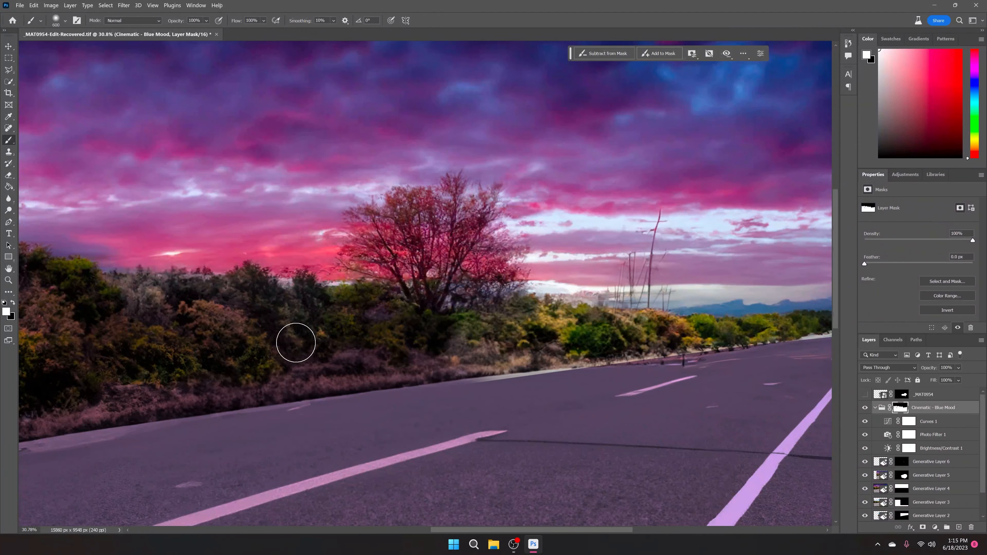
pyautogui.moveTo(467, 370)
pyautogui.mouseDown()
pyautogui.moveTo(256, 390)
pyautogui.moveTo(263, 397)
pyautogui.moveTo(228, 409)
pyautogui.moveTo(501, 388)
pyautogui.moveTo(474, 396)
pyautogui.mouseUp()
pyautogui.press(']')
pyautogui.moveTo(208, 408)
pyautogui.mouseDown()
pyautogui.moveTo(196, 381)
pyautogui.moveTo(161, 367)
pyautogui.moveTo(273, 377)
pyautogui.moveTo(259, 360)
pyautogui.moveTo(343, 385)
pyautogui.moveTo(332, 373)
pyautogui.moveTo(448, 392)
pyautogui.moveTo(416, 373)
pyautogui.moveTo(448, 386)
pyautogui.moveTo(378, 391)
pyautogui.moveTo(365, 381)
pyautogui.moveTo(453, 369)
pyautogui.mouseUp()
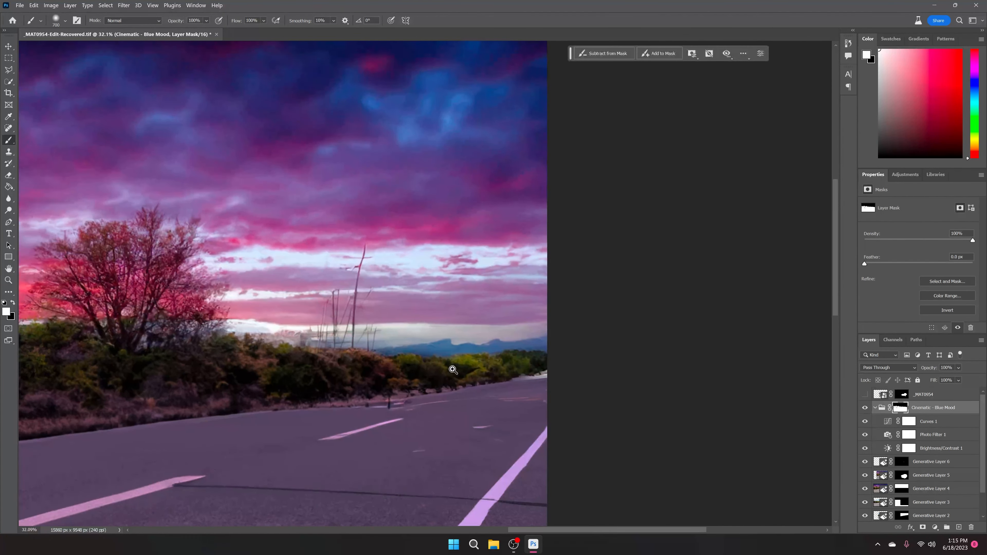
# Reduce the brush to 175 px and paint the Blue Mood mask over the distant bushes and pale road edge below the mountains
pyautogui.moveTo(547, 385)
pyautogui.mouseDown()
pyautogui.moveTo(663, 396)
pyautogui.moveTo(591, 379)
pyautogui.mouseUp()
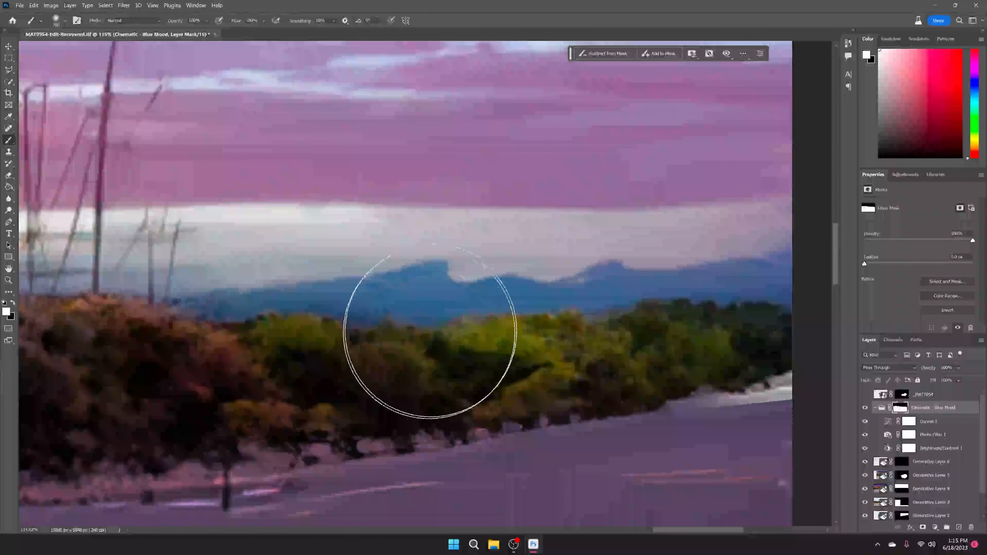
pyautogui.press('[')
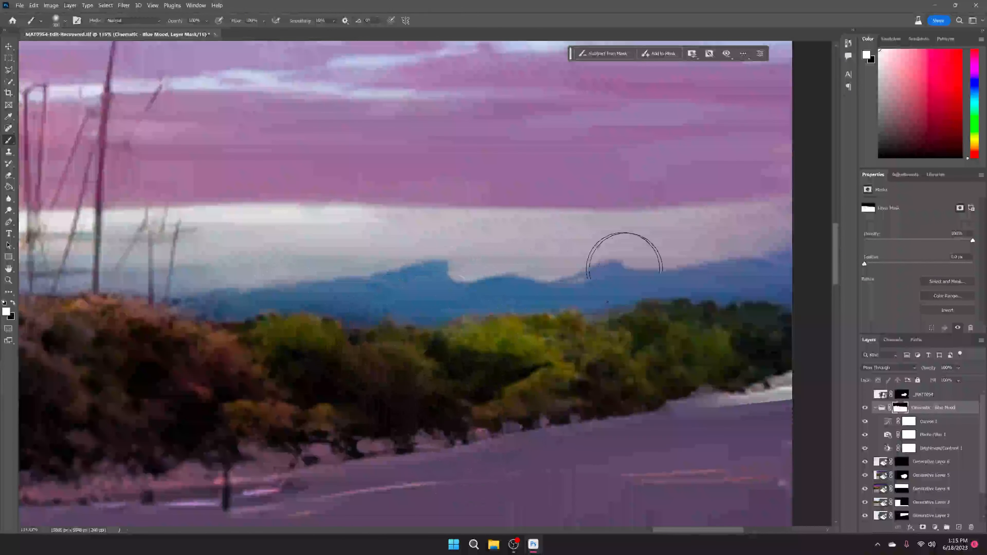
pyautogui.moveTo(608, 359)
pyautogui.mouseDown()
pyautogui.moveTo(385, 396)
pyautogui.moveTo(494, 352)
pyautogui.moveTo(418, 342)
pyautogui.moveTo(358, 280)
pyautogui.mouseUp()
pyautogui.press('[')
pyautogui.press('[')
pyautogui.press('[')
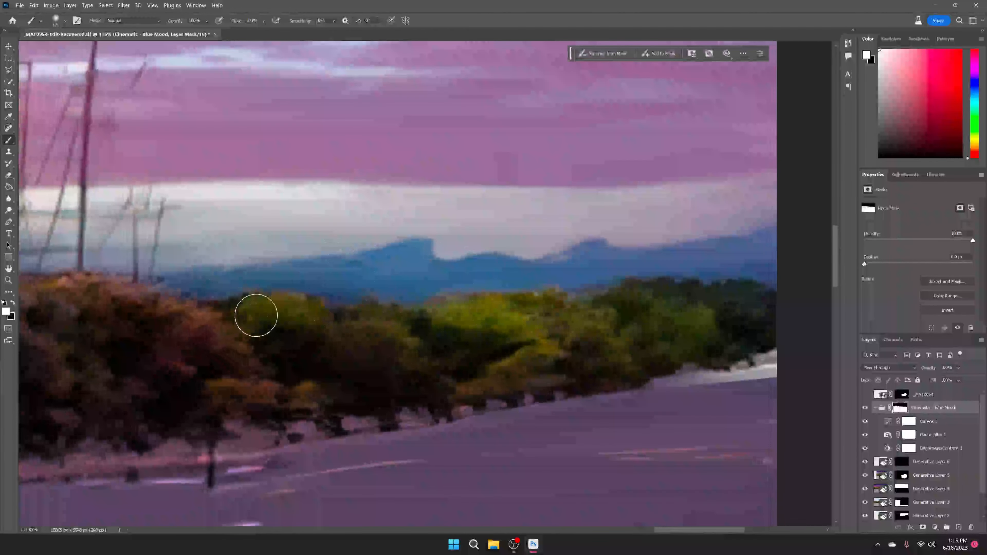
pyautogui.moveTo(440, 325)
pyautogui.mouseDown()
pyautogui.moveTo(475, 331)
pyautogui.moveTo(490, 369)
pyautogui.moveTo(480, 311)
pyautogui.moveTo(567, 352)
pyautogui.moveTo(504, 390)
pyautogui.moveTo(503, 327)
pyautogui.moveTo(544, 308)
pyautogui.moveTo(628, 358)
pyautogui.moveTo(569, 327)
pyautogui.moveTo(648, 354)
pyautogui.moveTo(634, 311)
pyautogui.moveTo(677, 314)
pyautogui.moveTo(630, 350)
pyautogui.moveTo(705, 368)
pyautogui.moveTo(797, 352)
pyautogui.moveTo(738, 379)
pyautogui.mouseUp()
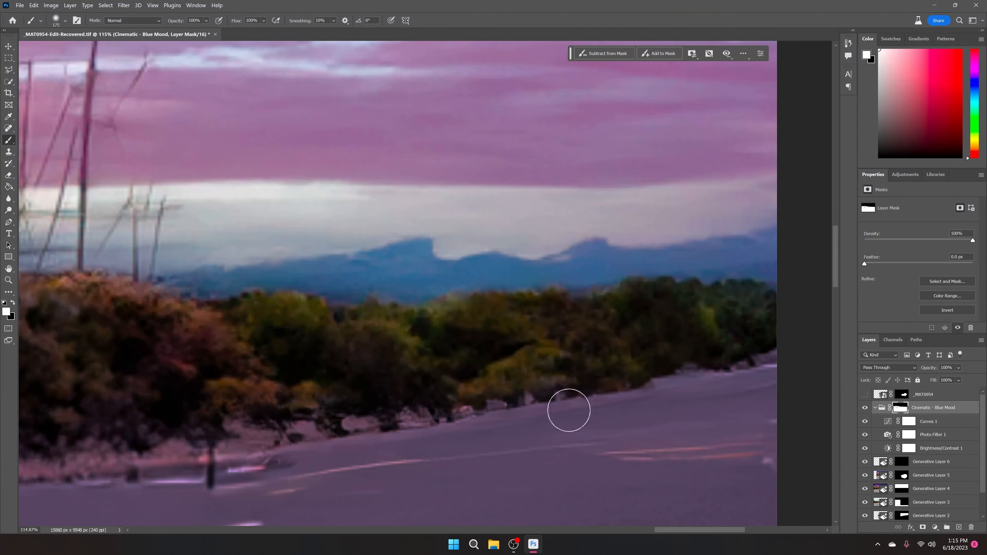
# Extend the mask painting over the bushes at the photo's far right edge and check the verge below the bare poles
pyautogui.moveTo(568, 404); pyautogui.dragTo(335, 459)
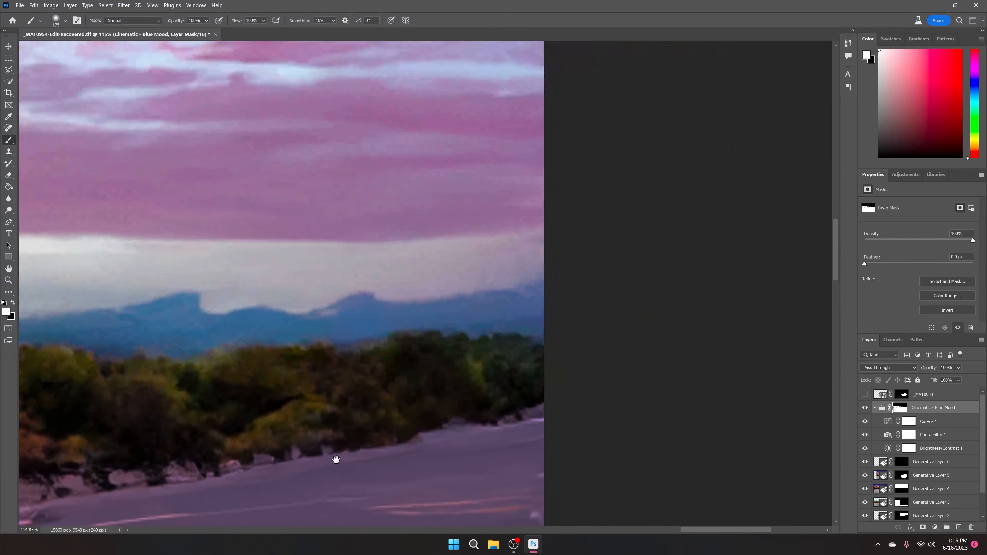
pyautogui.moveTo(458, 403)
pyautogui.mouseDown()
pyautogui.moveTo(471, 372)
pyautogui.moveTo(503, 375)
pyautogui.moveTo(520, 416)
pyautogui.mouseUp()
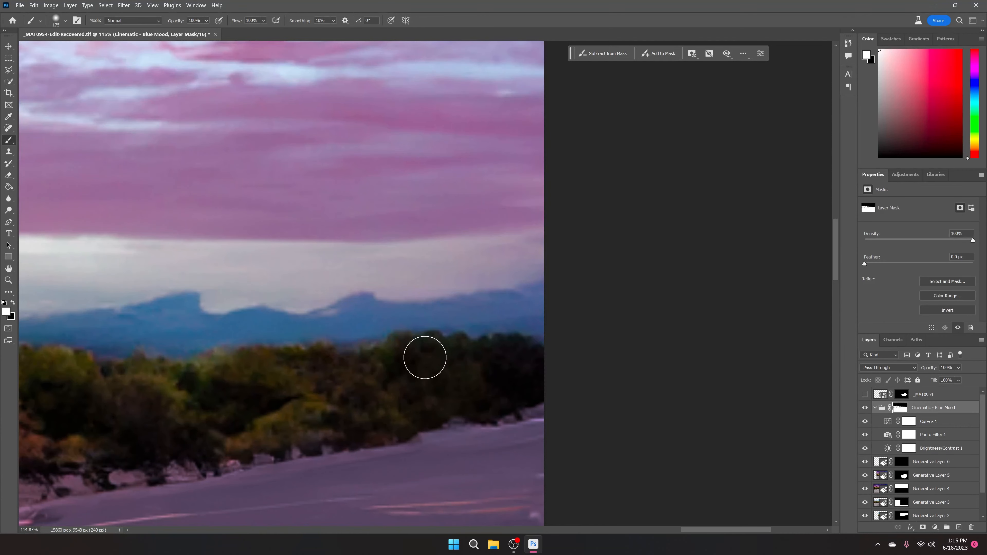
pyautogui.moveTo(201, 381)
pyautogui.mouseDown()
pyautogui.moveTo(160, 391)
pyautogui.moveTo(188, 405)
pyautogui.moveTo(496, 389)
pyautogui.mouseUp()
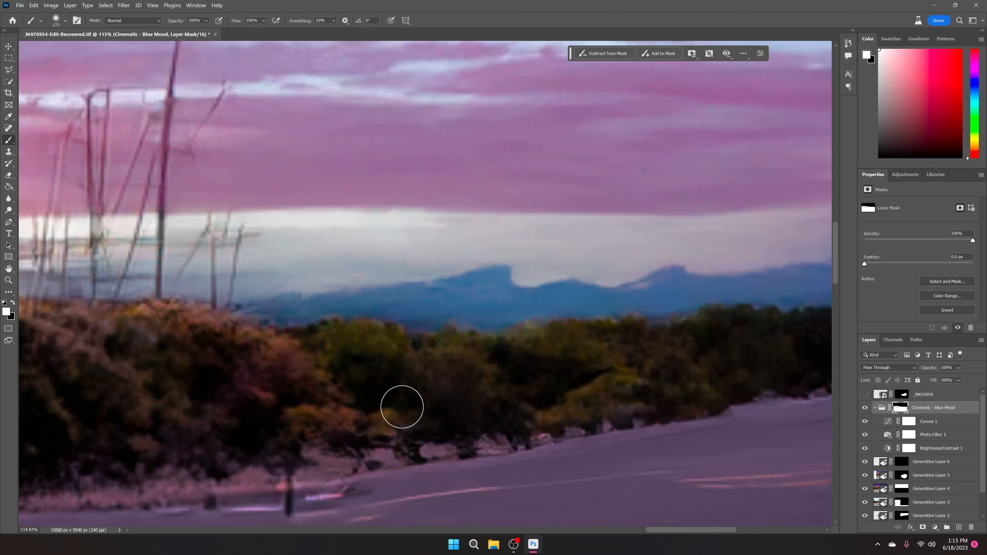
pyautogui.moveTo(346, 447); pyautogui.dragTo(623, 309)
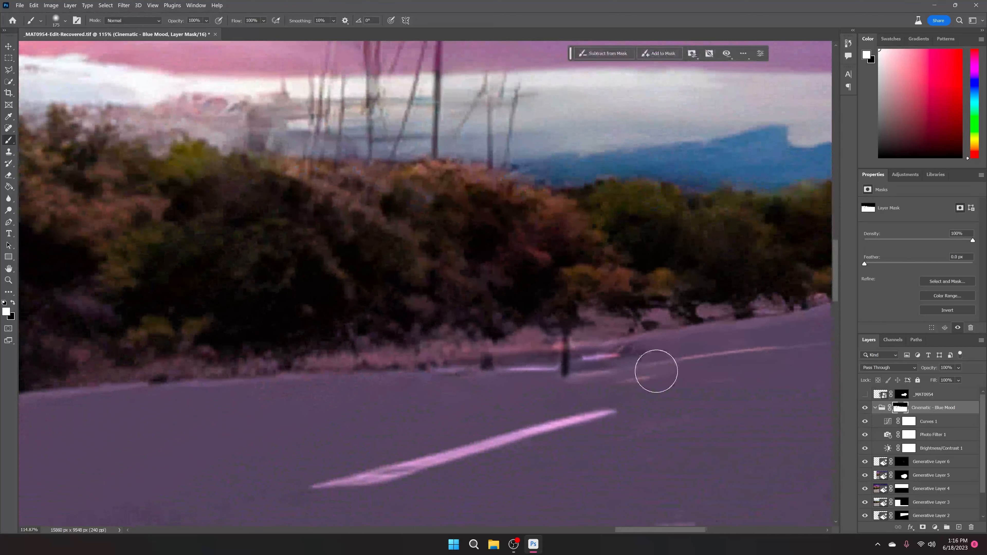
pyautogui.moveTo(562, 391)
pyautogui.mouseDown()
pyautogui.moveTo(490, 403)
pyautogui.moveTo(520, 399)
pyautogui.mouseUp()
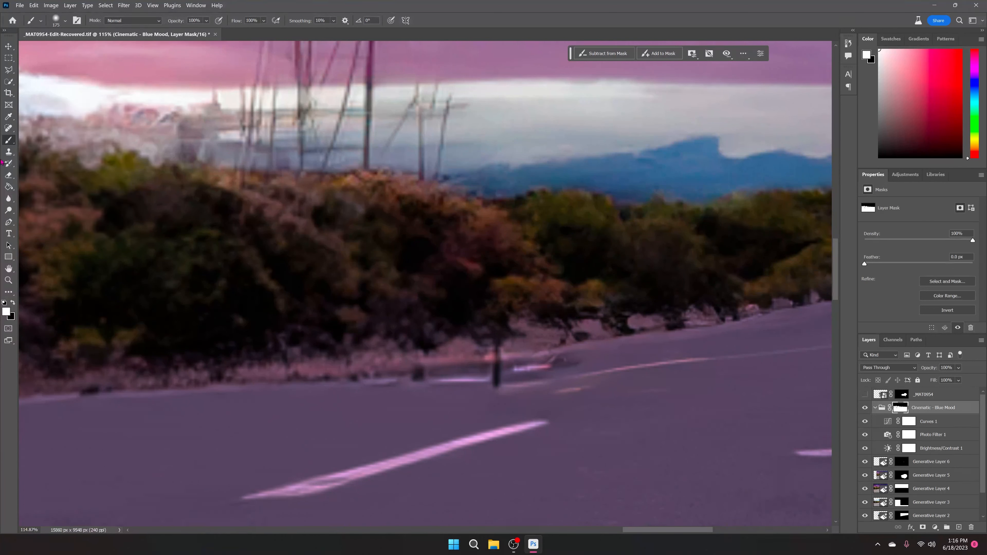
# Try the Clone Stamp on the dark post at the road edge, undo it, and create an empty layer in the Blue Mood group
pyautogui.click(8, 151)
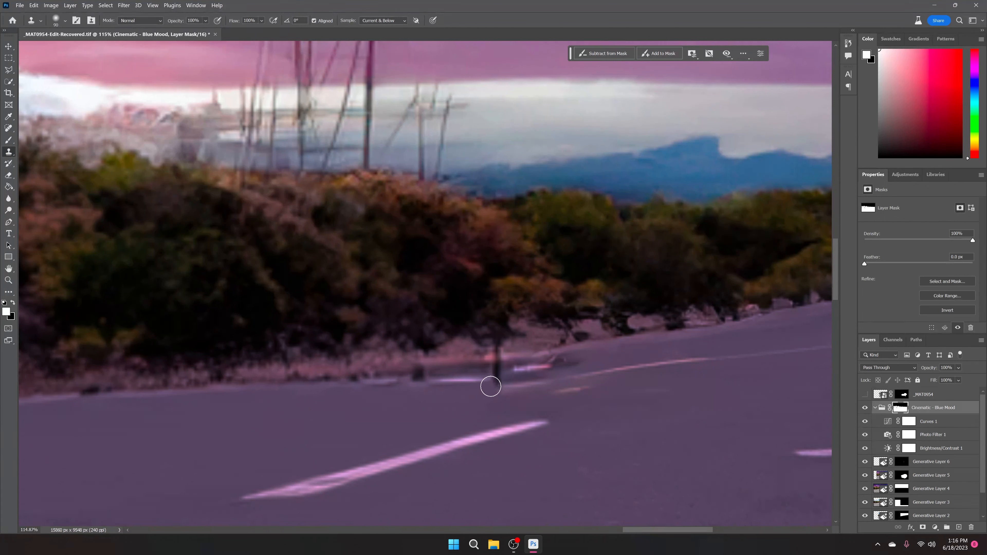
pyautogui.click(490, 386)
pyautogui.hotkey('ctrl', 'z')
pyautogui.click(958, 527)
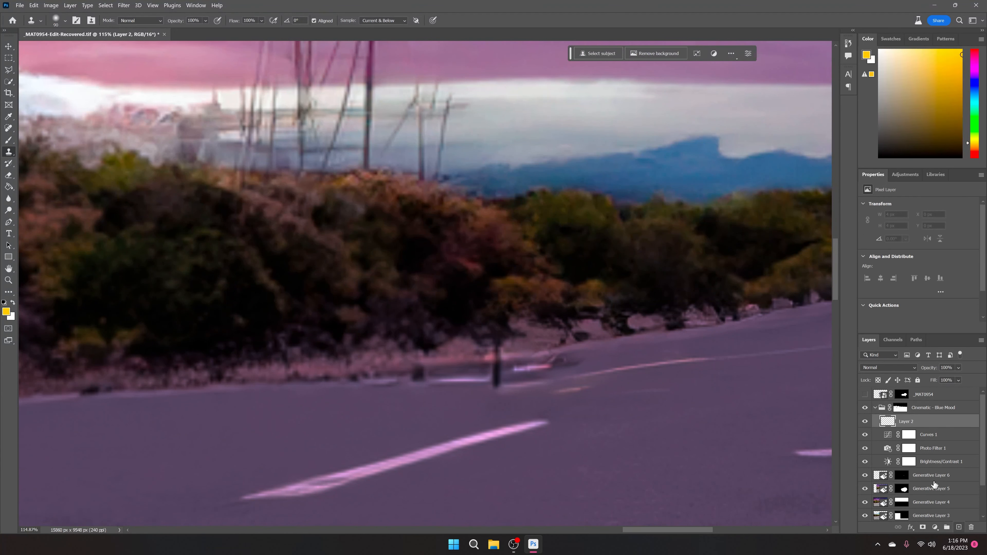
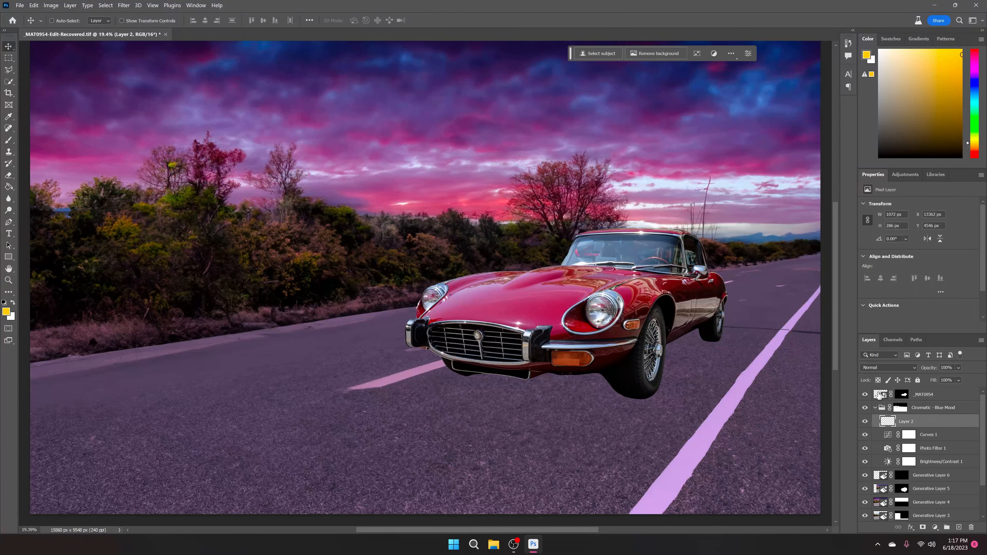
# Compare the image with the Cinematic - Blue Mood group hidden and shown, and collapse the group
pyautogui.moveTo(880, 395)
pyautogui.mouseDown()
pyautogui.moveTo(909, 466)
pyautogui.moveTo(897, 396)
pyautogui.mouseUp()
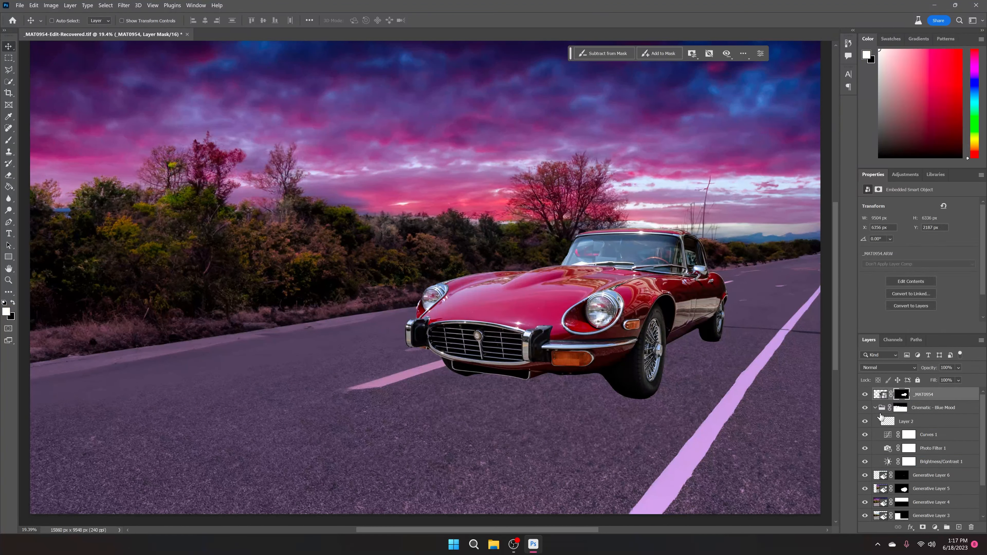
pyautogui.click(866, 408)
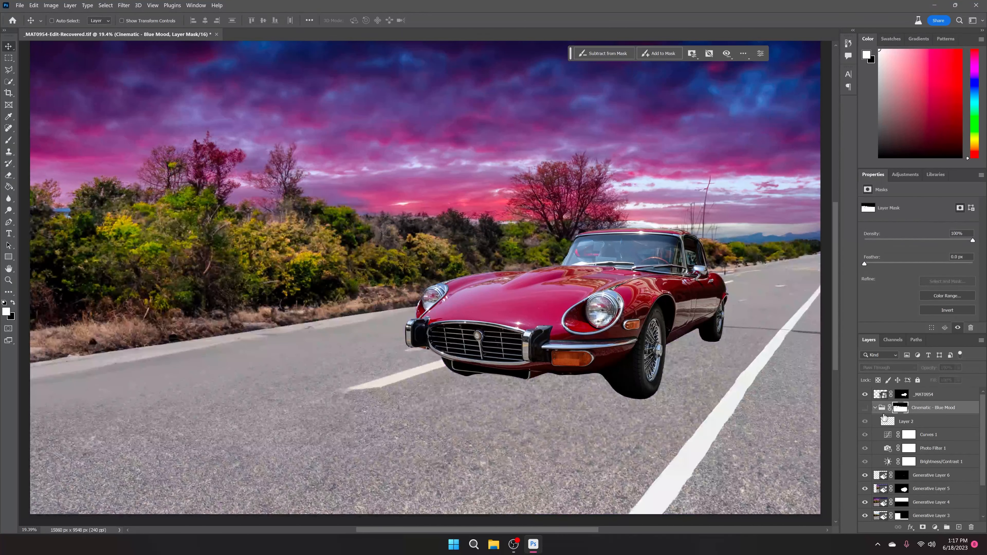
pyautogui.click(866, 409)
pyautogui.click(875, 408)
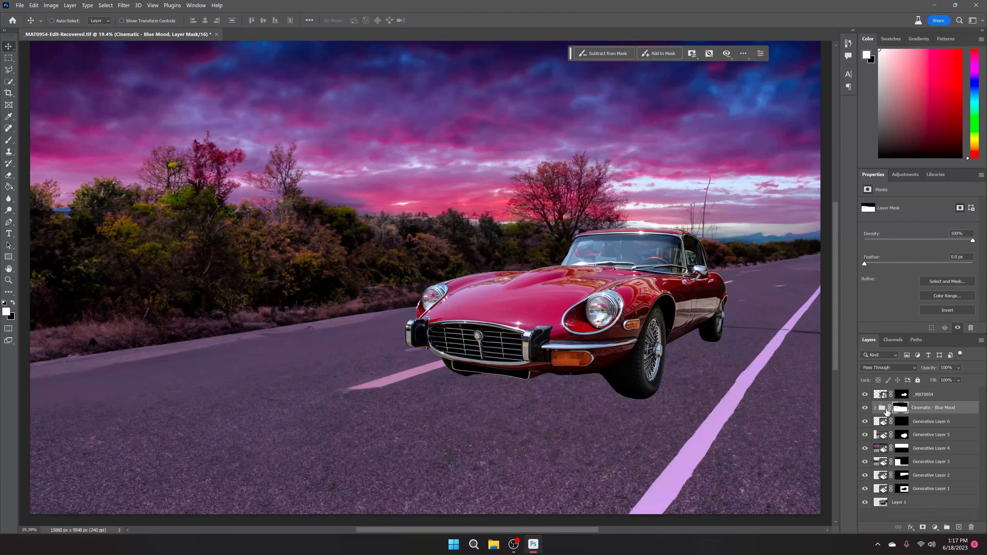
# Duplicate the Cinematic - Blue Mood group, move the _MAT0954 car layer into the copy and expand that group
pyautogui.moveTo(888, 412); pyautogui.dragTo(956, 526)
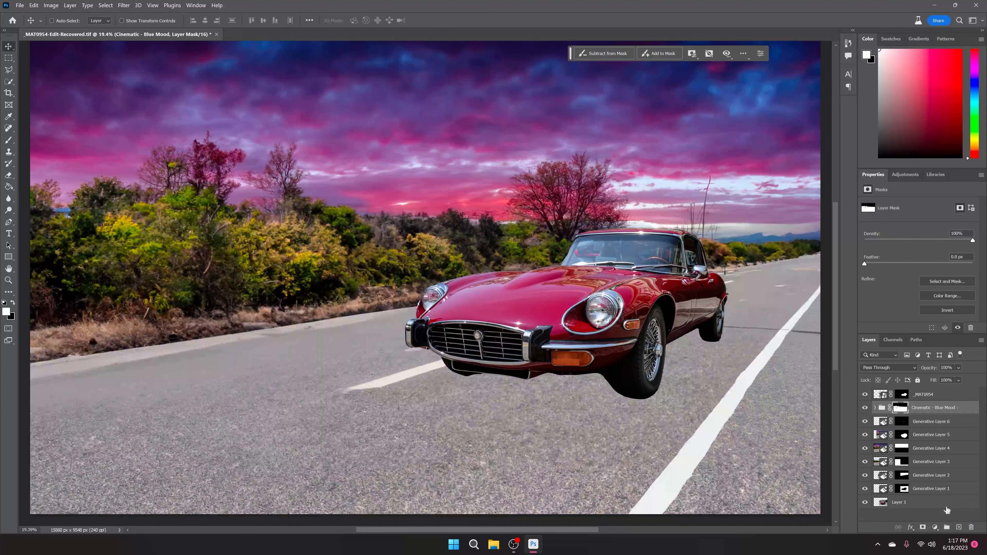
pyautogui.moveTo(883, 395); pyautogui.dragTo(883, 409)
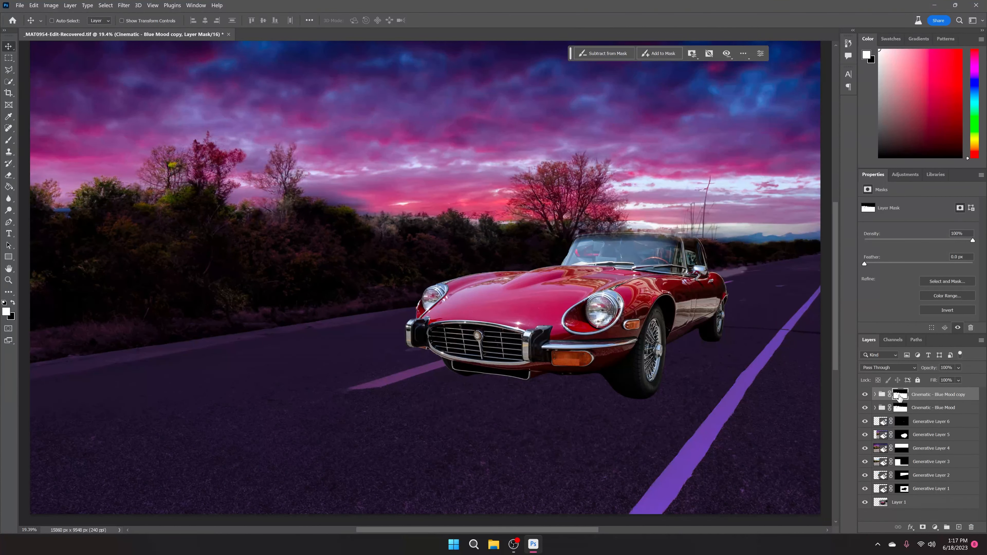
pyautogui.click(875, 394)
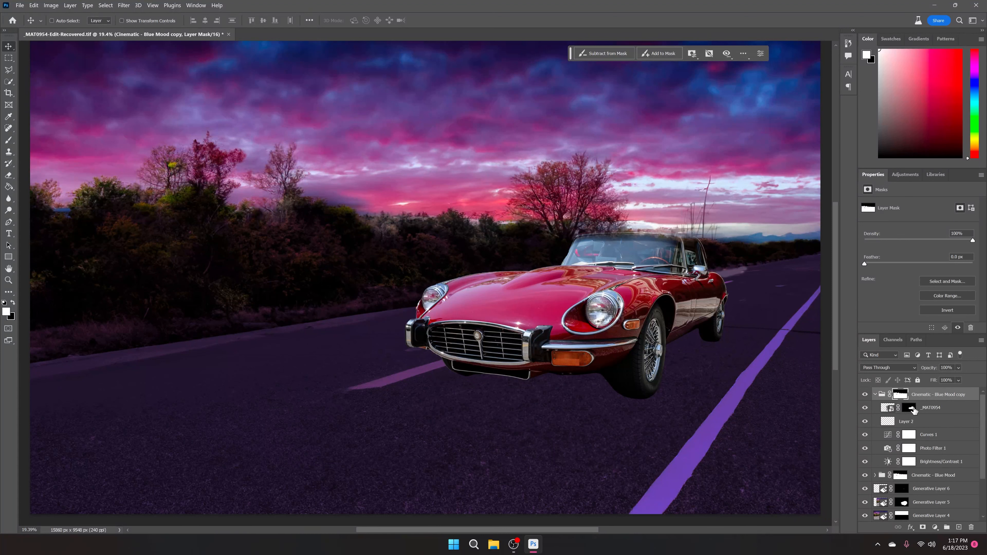
# Select the area of the copied group's mask, fill the mask entirely with white and deselect
pyautogui.keyDown('ctrl'); pyautogui.click(900, 398); pyautogui.keyUp('ctrl')
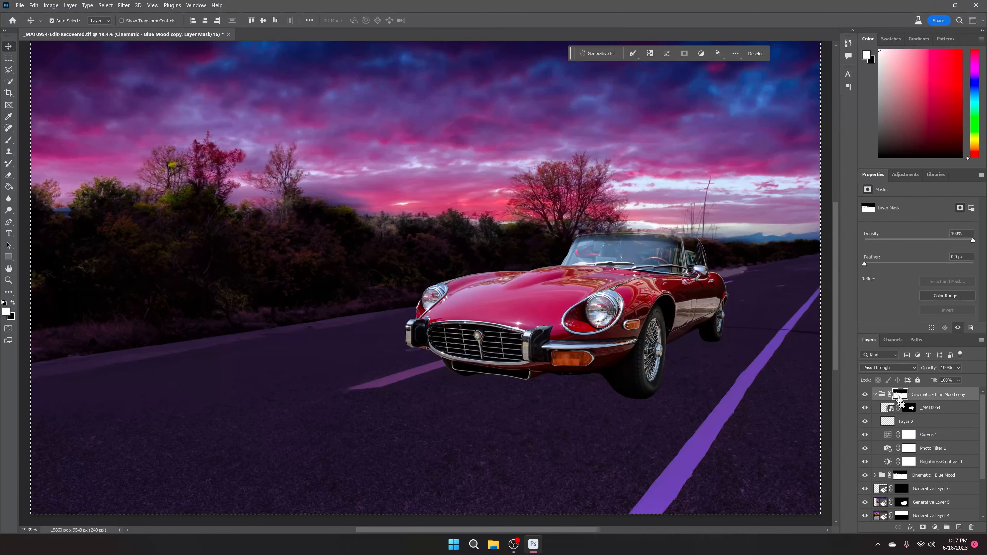
pyautogui.press('Delete')
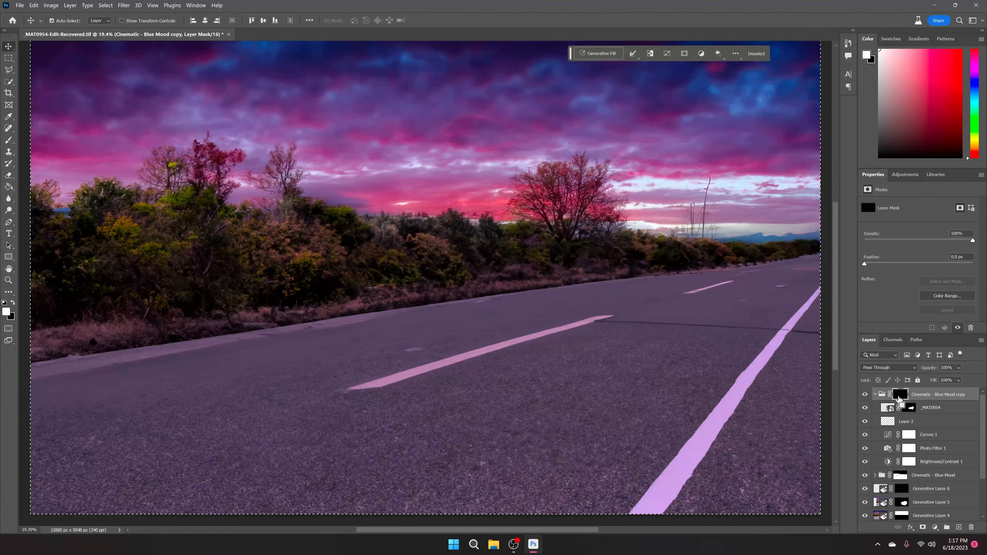
pyautogui.hotkey('ctrl', 'z')
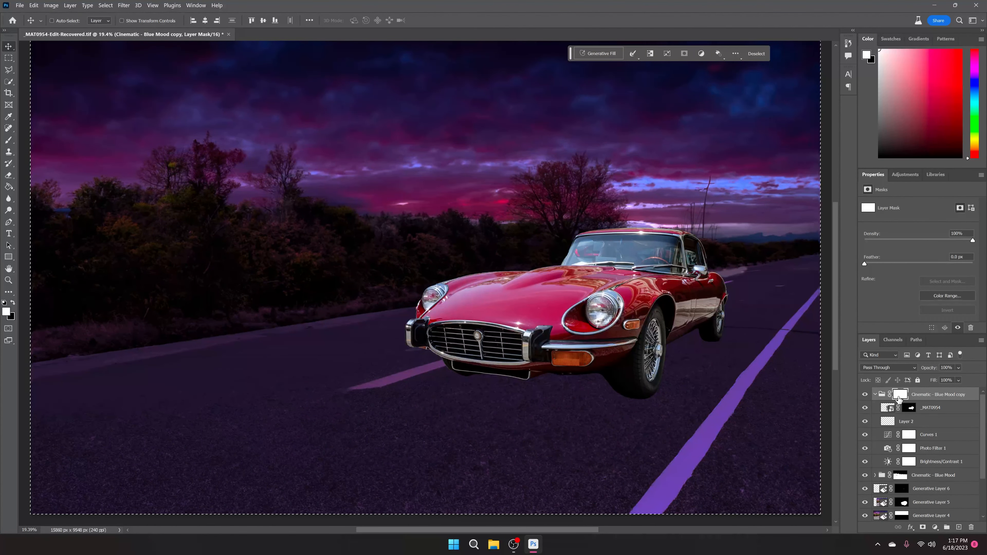
pyautogui.hotkey('ctrl', 'd')
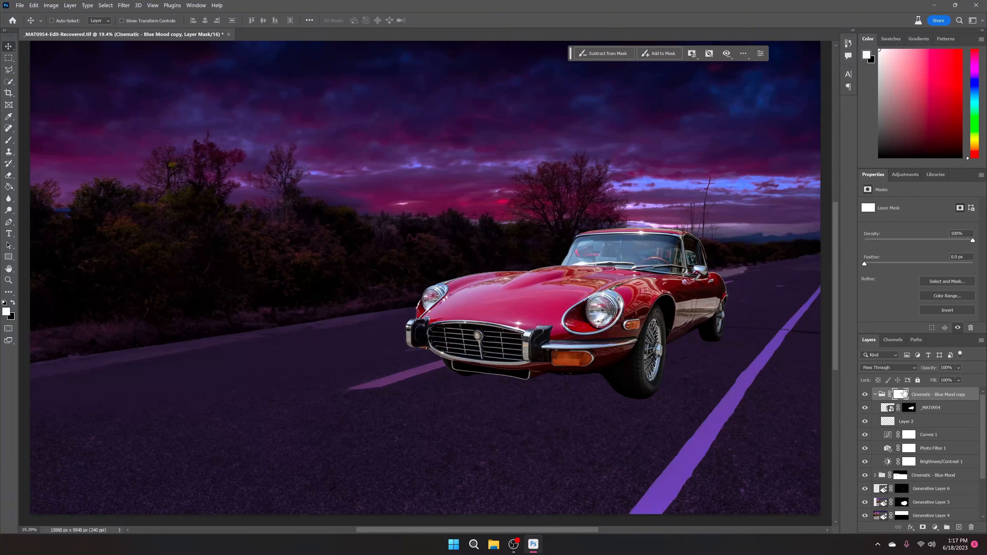
# Move the _MAT0954 car layer below Brightness/Contrast 1 in the copied group and delete the empty Layer 2
pyautogui.click(874, 395)
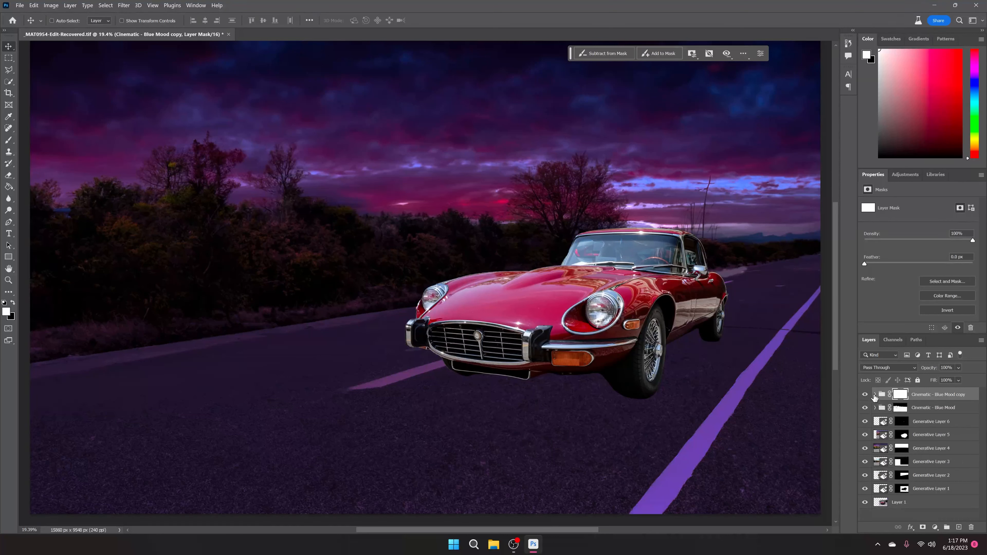
pyautogui.click(874, 395)
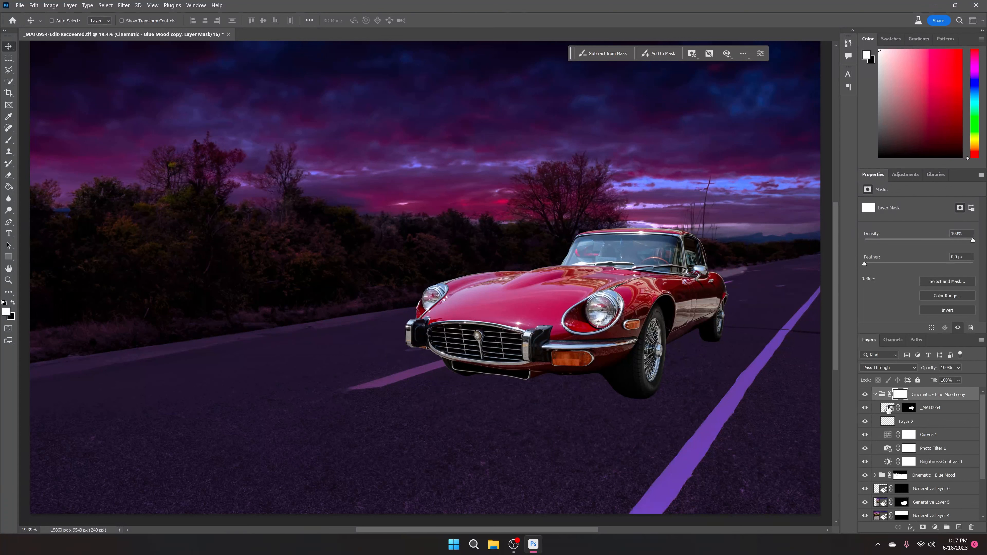
pyautogui.click(874, 395)
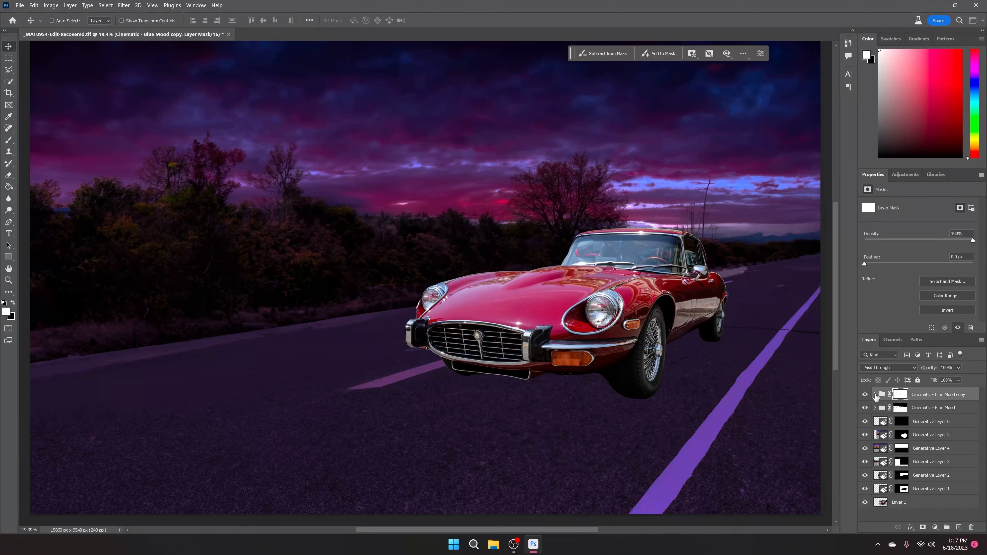
pyautogui.click(874, 395)
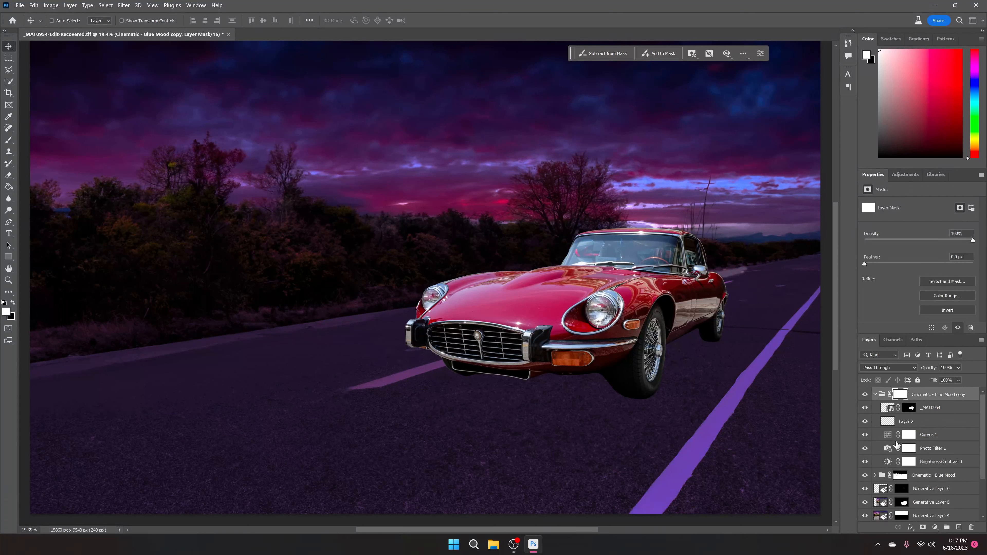
pyautogui.moveTo(887, 408); pyautogui.dragTo(890, 467)
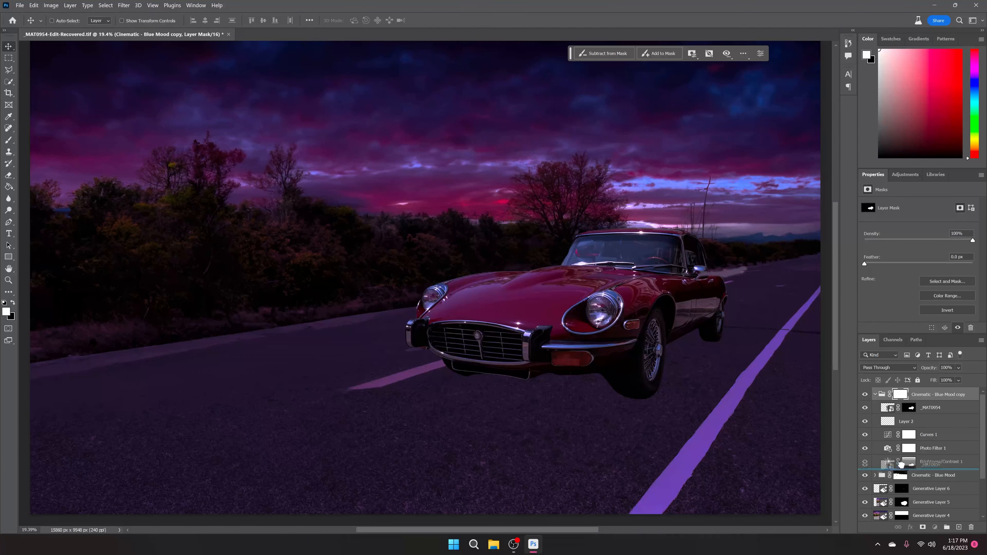
pyautogui.moveTo(886, 410); pyautogui.dragTo(971, 527)
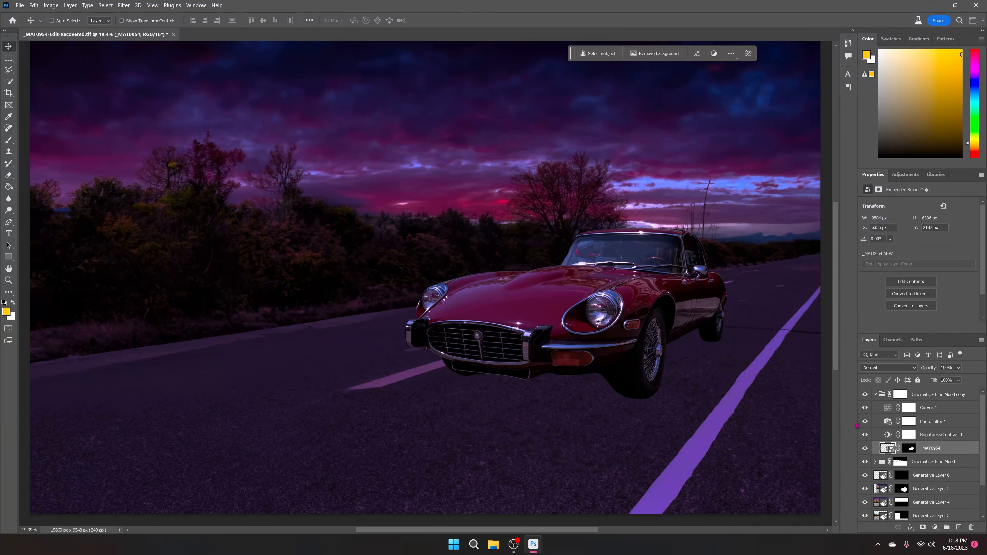
# Check the Brightness/Contrast 1 and Curves 1 settings in the copied group and hide Curves 1
pyautogui.click(957, 435)
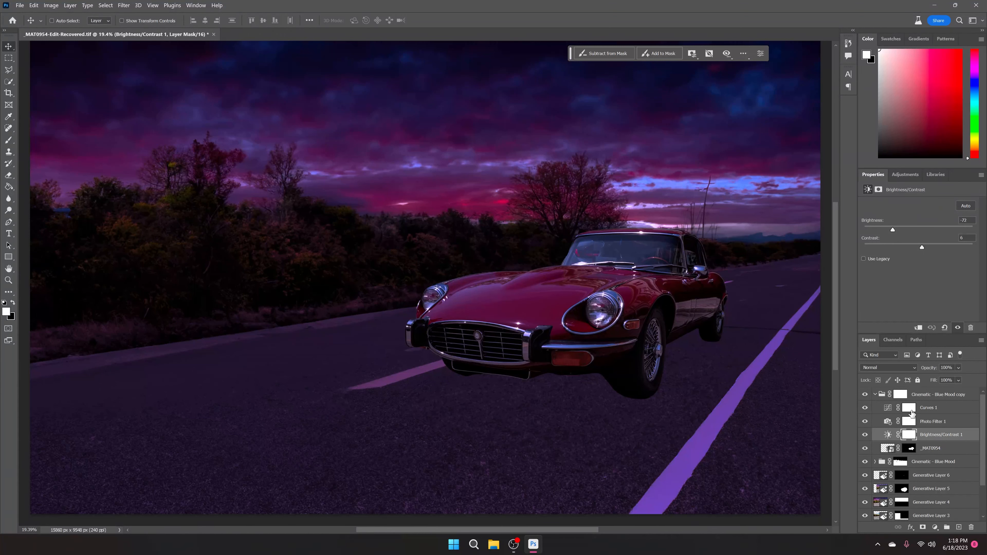
pyautogui.click(929, 413)
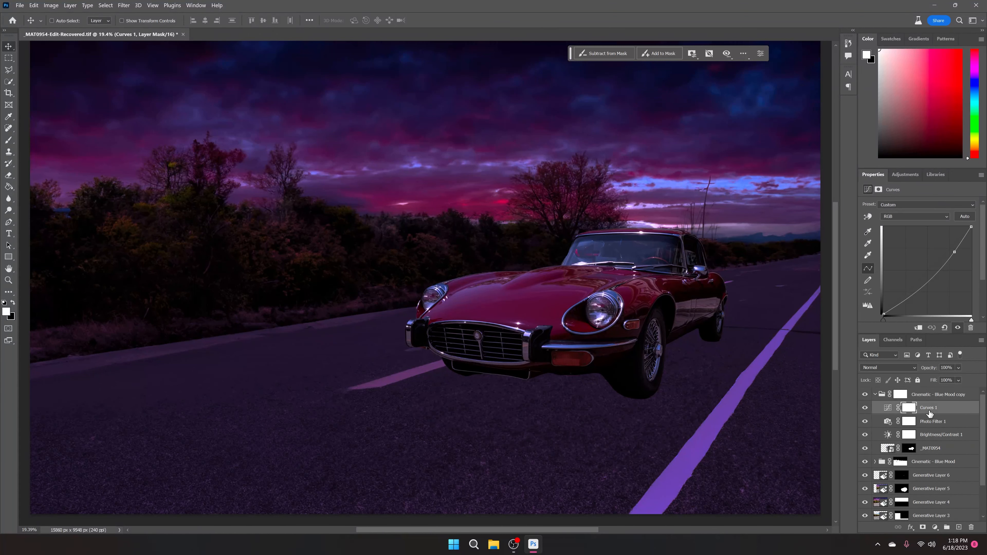
pyautogui.click(865, 408)
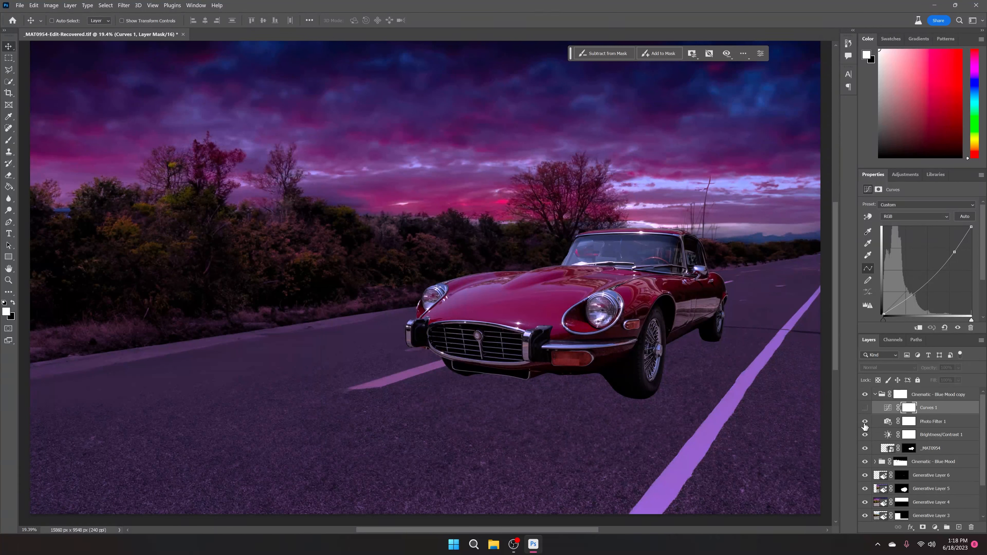
pyautogui.click(951, 418)
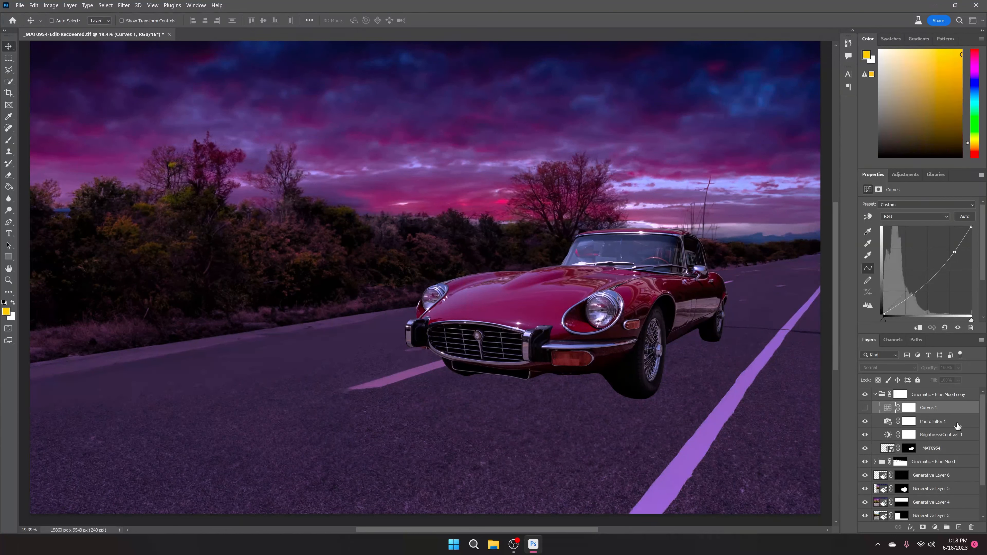
# Reduce the density of the copied group's violet Photo Filter, adjust its opacity and set Brightness/Contrast 1 brightness to -22
pyautogui.click(954, 423)
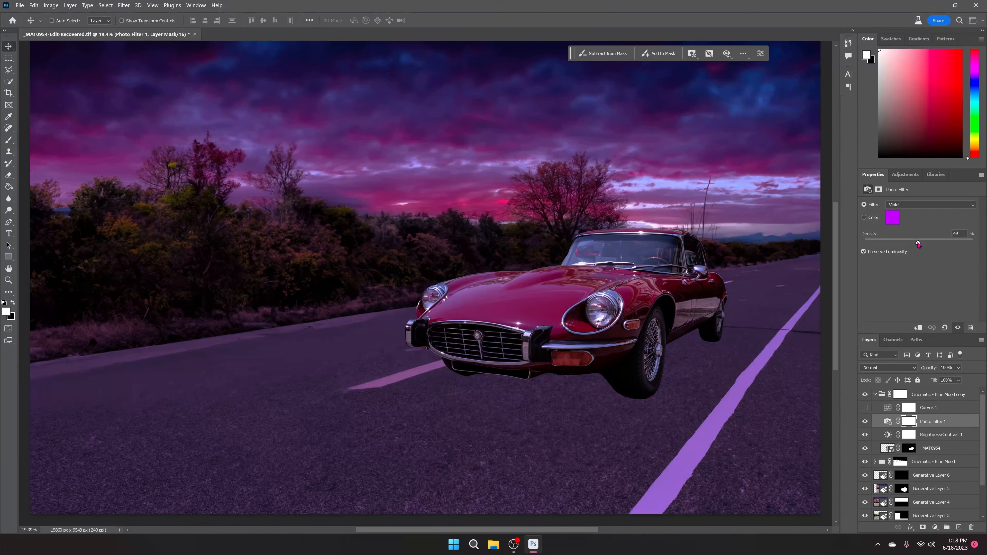
pyautogui.moveTo(918, 243); pyautogui.dragTo(875, 250)
pyautogui.moveTo(875, 253); pyautogui.dragTo(873, 254)
pyautogui.click(958, 367)
pyautogui.moveTo(979, 379); pyautogui.dragTo(957, 377)
pyautogui.click(967, 437)
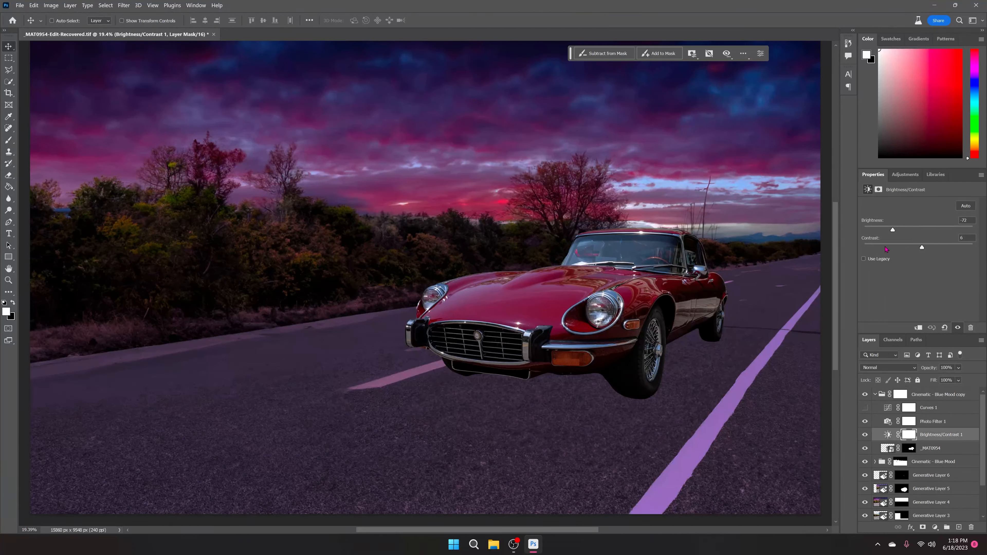
pyautogui.moveTo(892, 229); pyautogui.dragTo(910, 230)
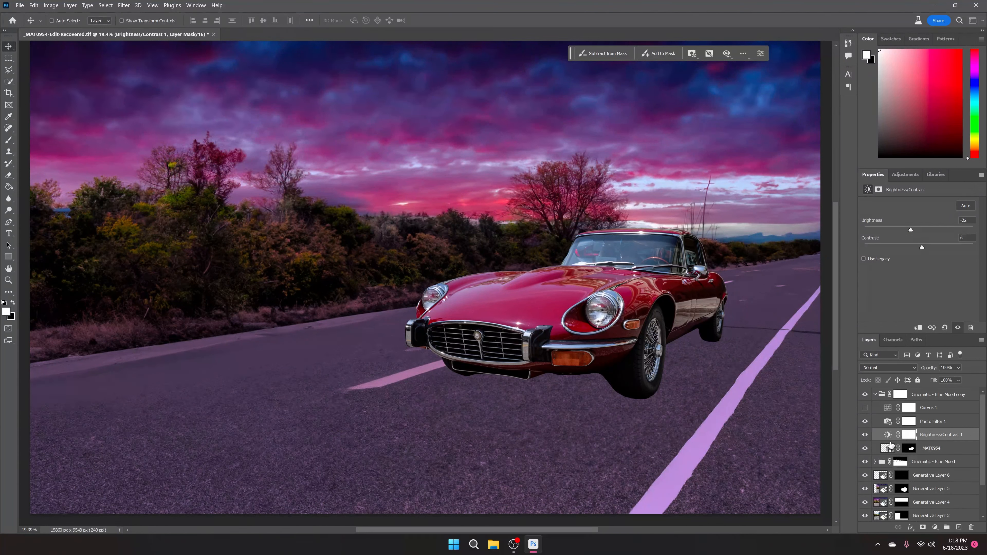
# Move the car layer's mask onto the Cinematic - Blue Mood copy group, replacing its mask, and turn Curves 1 back on
pyautogui.moveTo(914, 452); pyautogui.dragTo(905, 396)
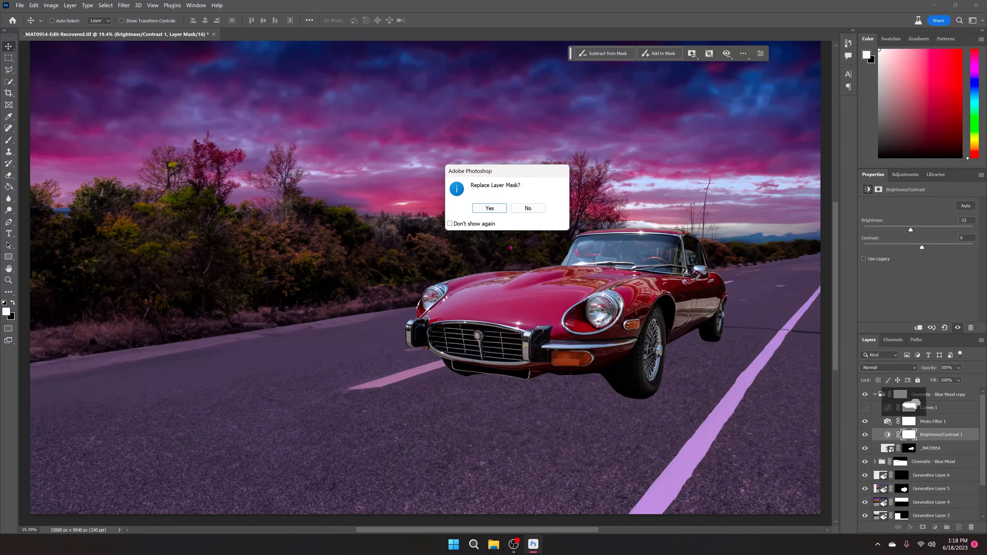
pyautogui.click(489, 209)
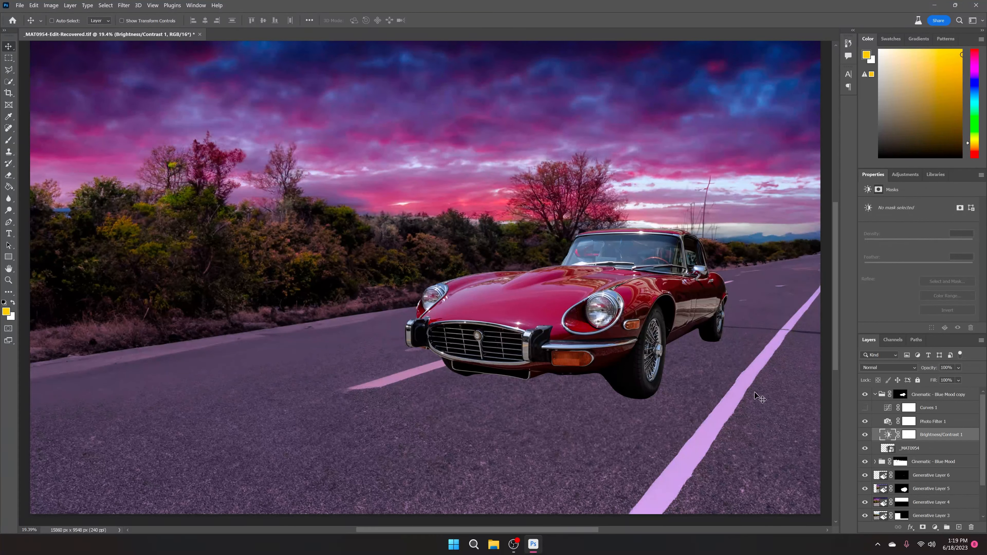
pyautogui.click(863, 408)
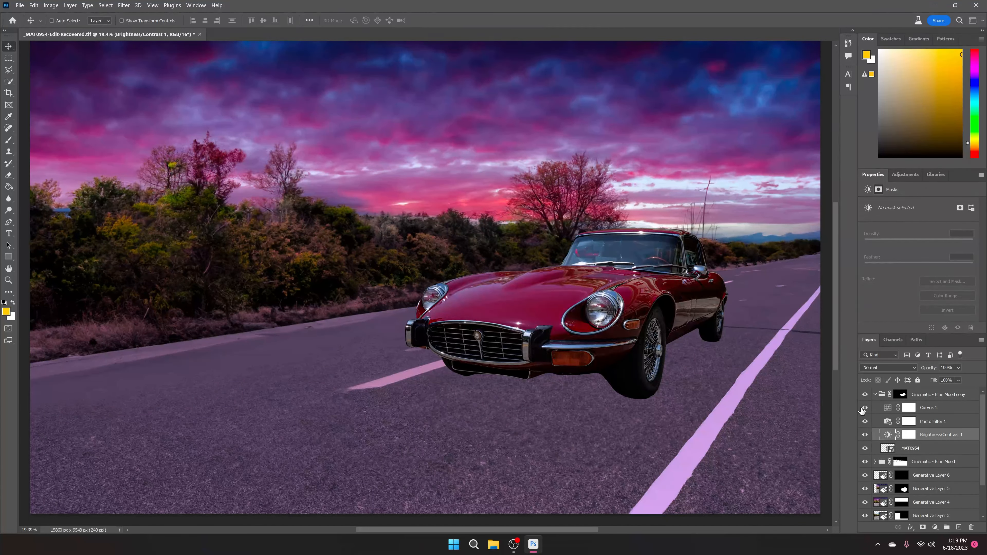
pyautogui.click(863, 408)
# On a new layer above the Cinematic - Blue Mood group, paint a black ground shadow under the car with a 1300 px brush
pyautogui.click(944, 462)
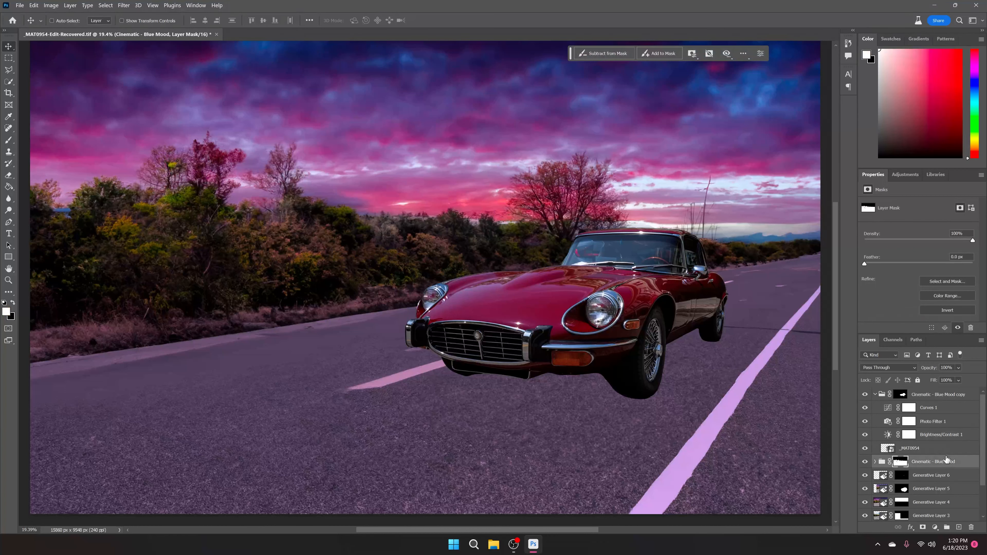
pyautogui.click(959, 527)
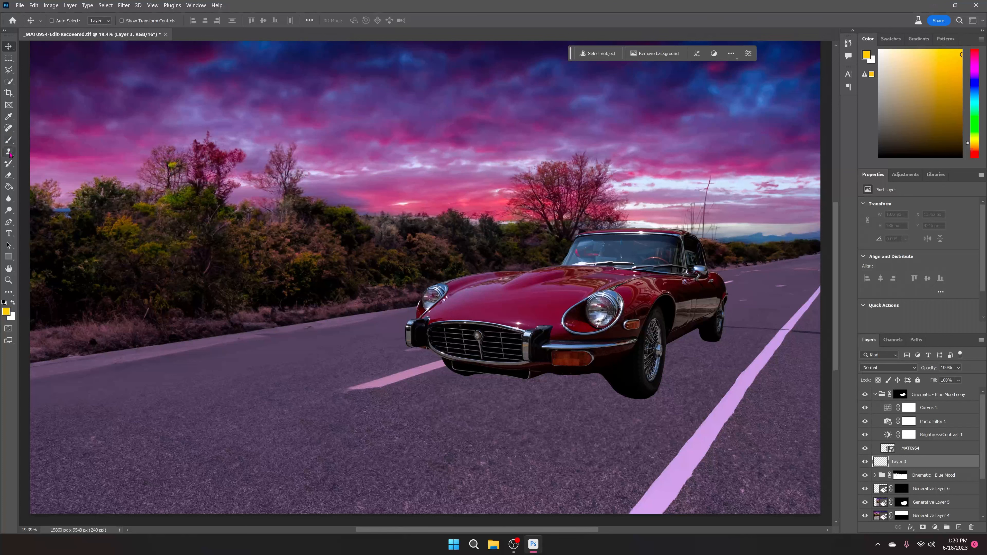
pyautogui.click(9, 116)
pyautogui.click(8, 140)
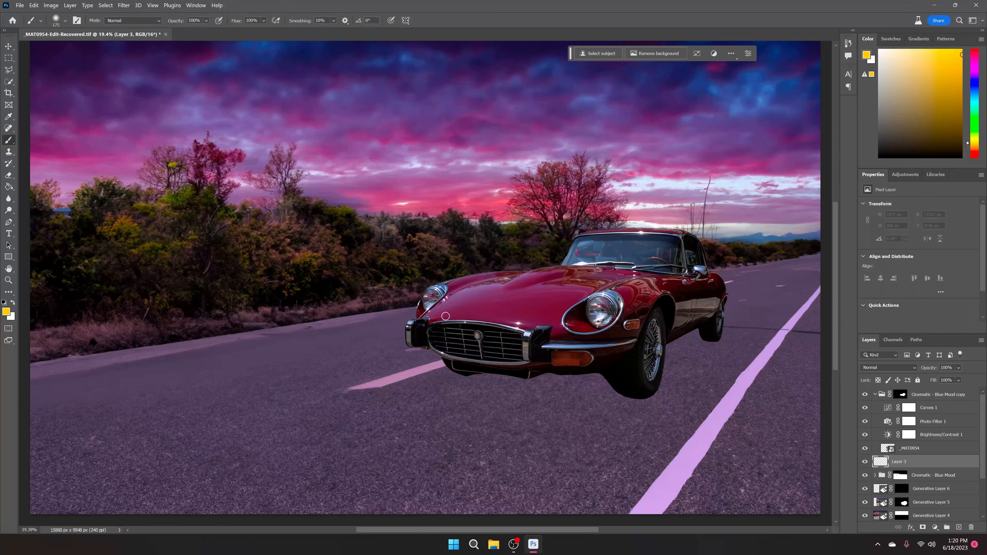
pyautogui.press(']')
pyautogui.press(']')
pyautogui.press(']')
pyautogui.press(']')
pyautogui.press(']')
pyautogui.press(']')
pyautogui.press(']')
pyautogui.press(']')
pyautogui.press(']')
pyautogui.press(']')
pyautogui.press(']')
pyautogui.press(']')
pyautogui.press(']')
pyautogui.press('d')
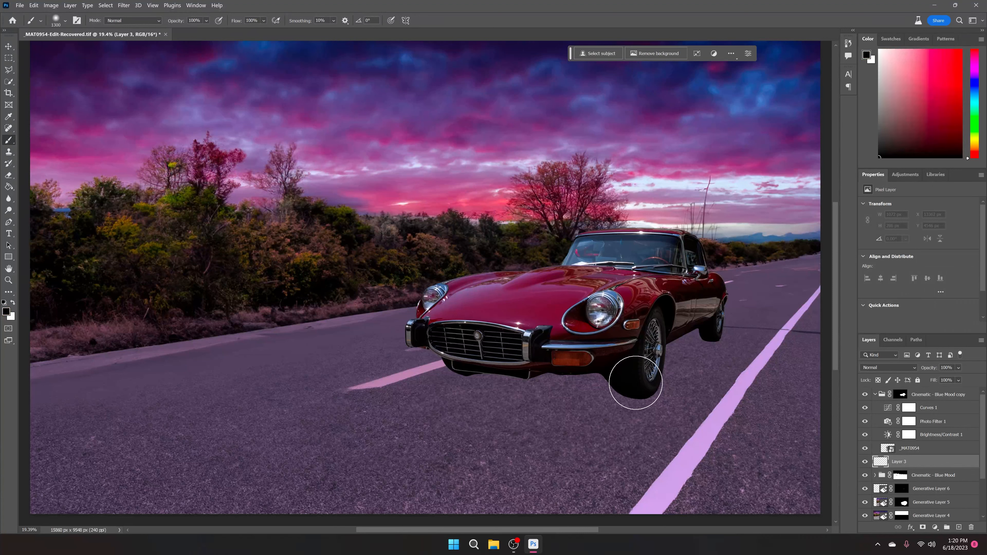
pyautogui.moveTo(632, 375)
pyautogui.mouseDown()
pyautogui.moveTo(494, 372)
pyautogui.moveTo(426, 392)
pyautogui.moveTo(468, 373)
pyautogui.moveTo(716, 333)
pyautogui.moveTo(671, 351)
pyautogui.mouseUp()
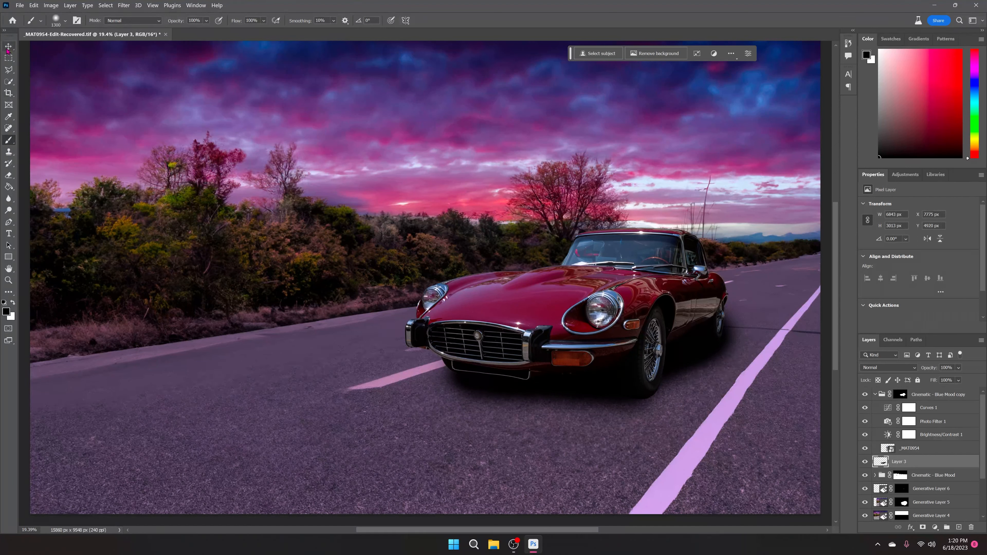
# Slightly reduce the opacity of the painted shadow layer under the car
pyautogui.click(8, 46)
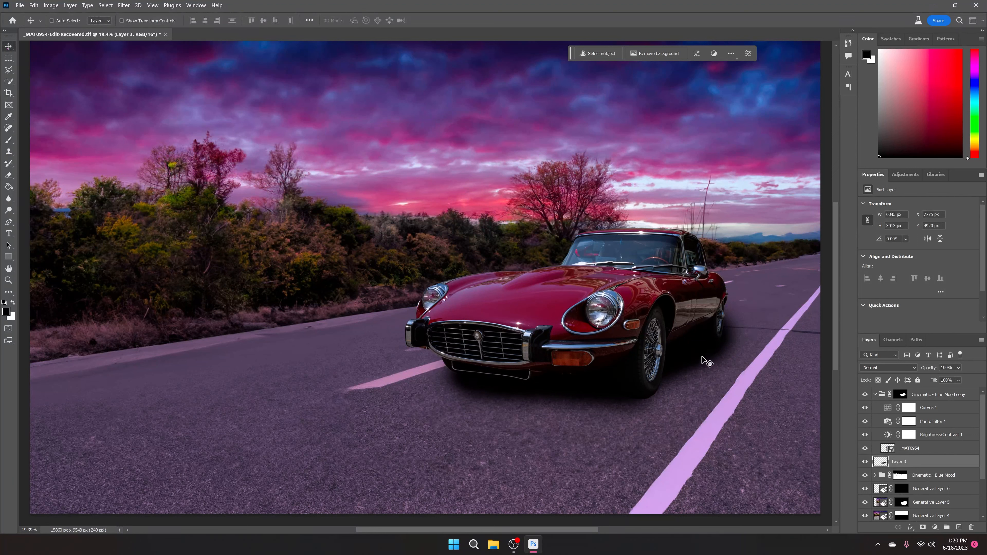
pyautogui.click(958, 368)
pyautogui.moveTo(958, 372); pyautogui.dragTo(973, 384)
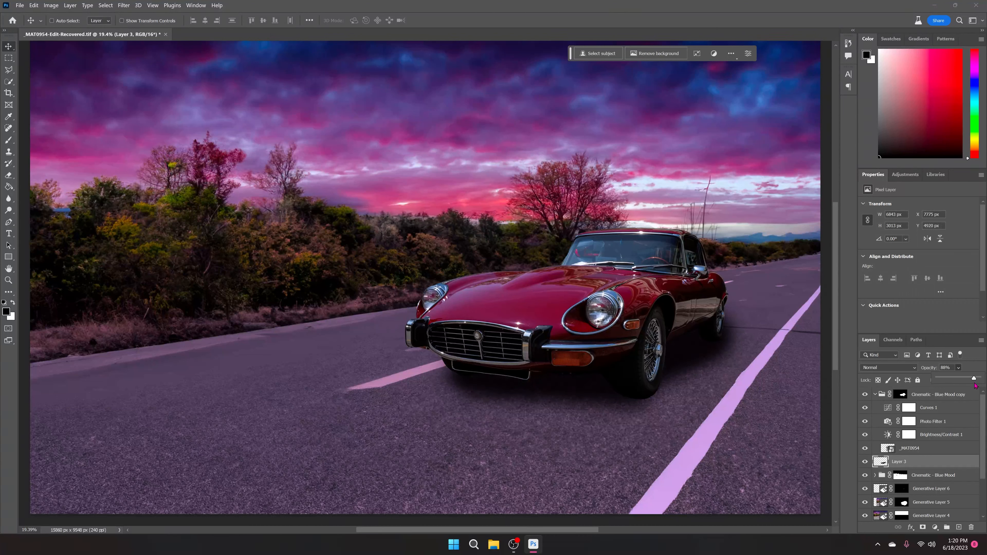
pyautogui.moveTo(974, 383); pyautogui.dragTo(972, 383)
# With Curves 1 in the Cinematic - Blue Mood copy group active, outline the windshield glass with a closed Polygonal Lasso selection
pyautogui.click(950, 412)
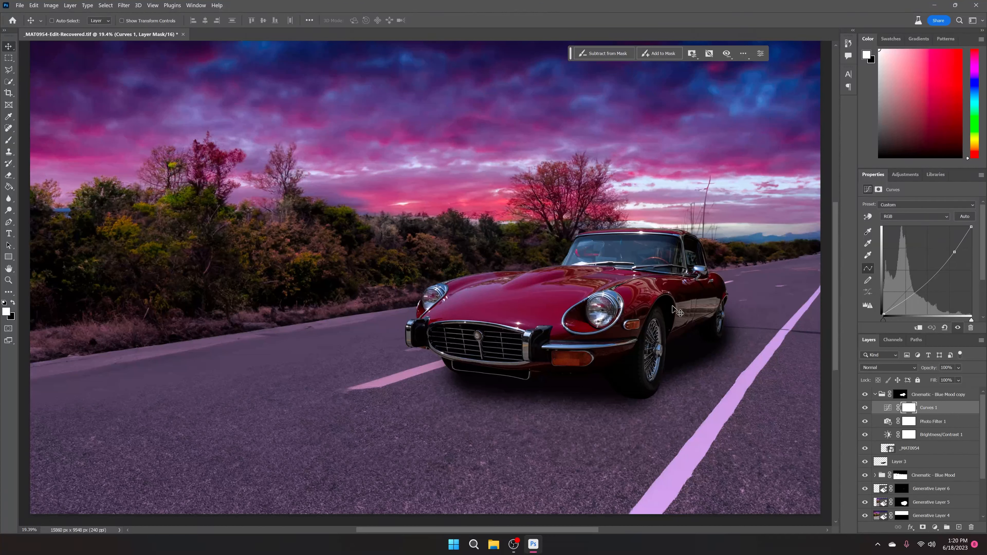
pyautogui.hotkey('ctrl', 'space')
pyautogui.moveTo(561, 219); pyautogui.dragTo(211, 246)
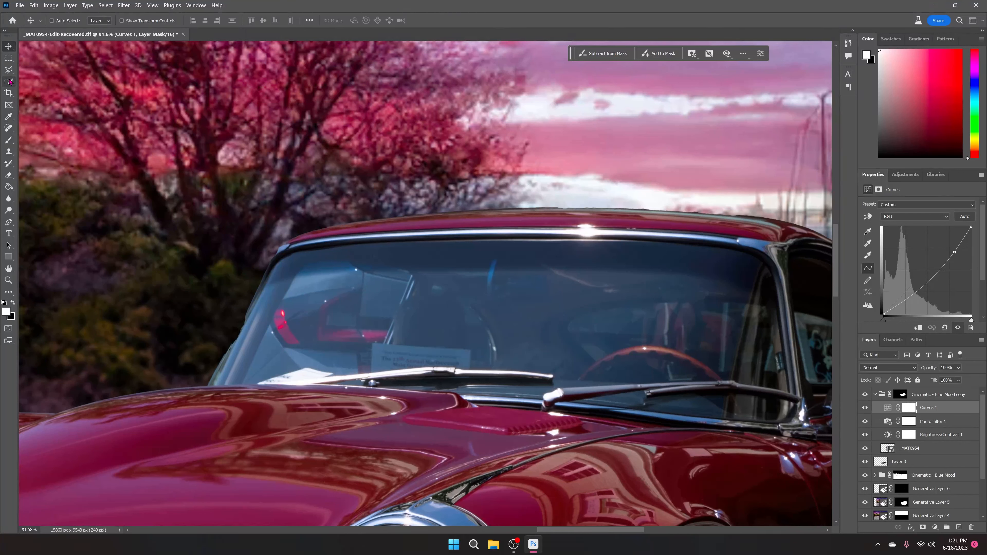
pyautogui.click(9, 69)
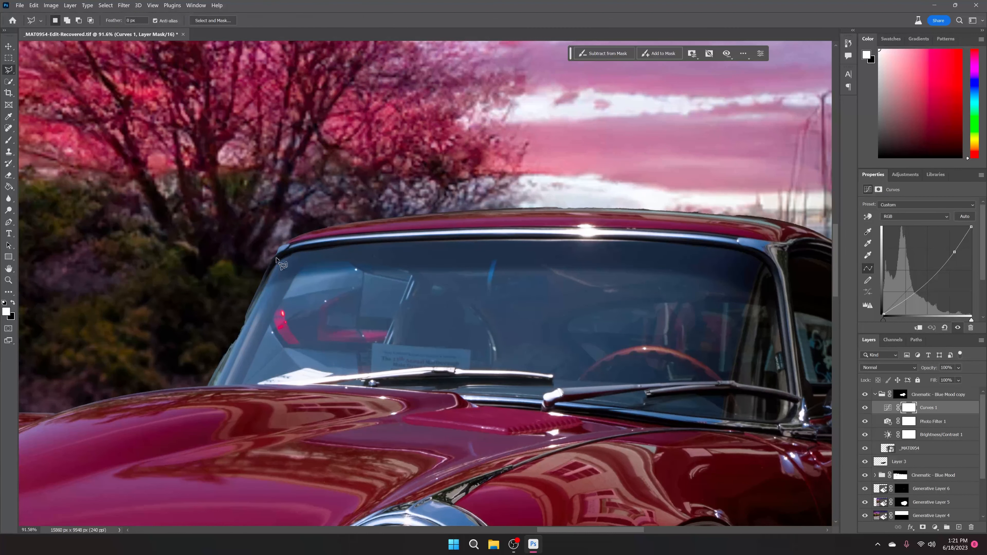
pyautogui.click(308, 249)
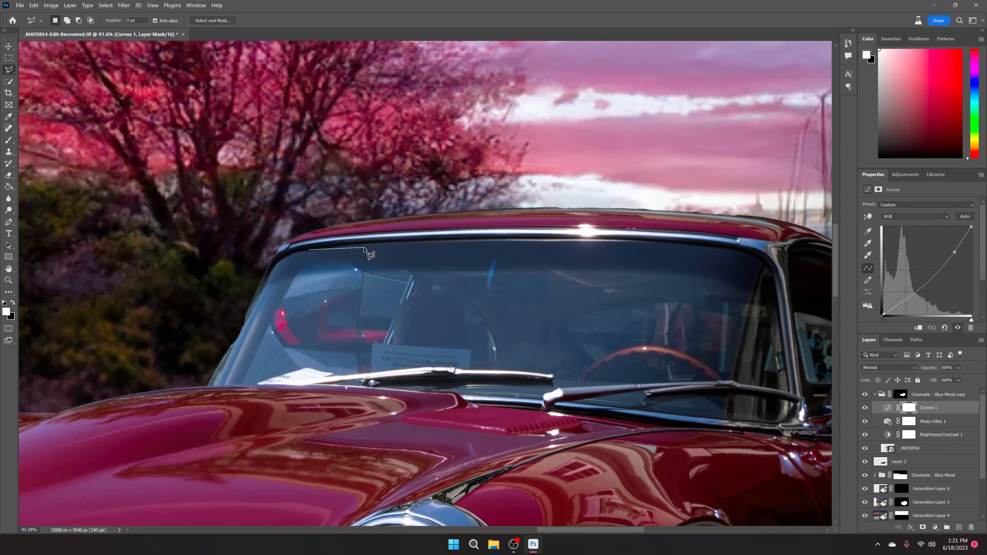
pyautogui.click(343, 243)
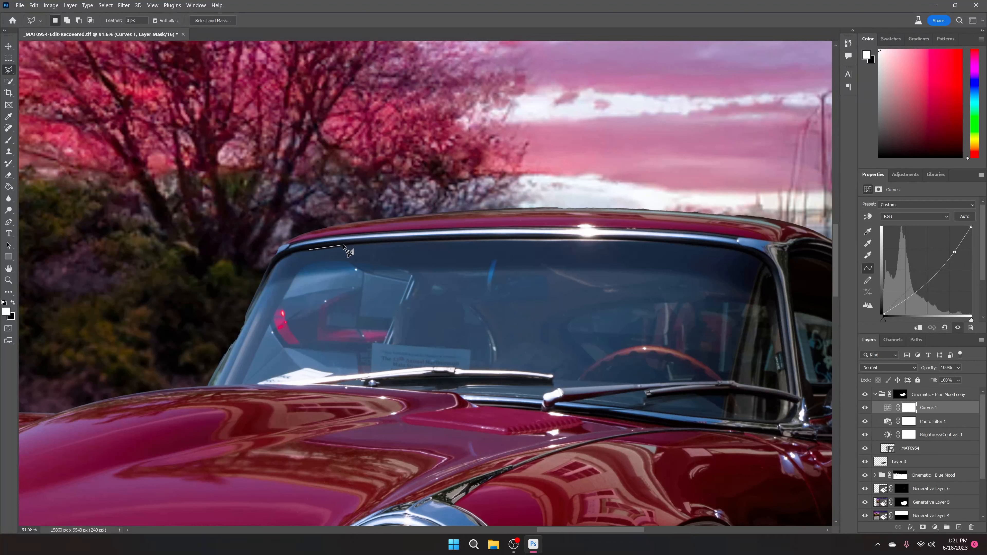
pyautogui.click(453, 238)
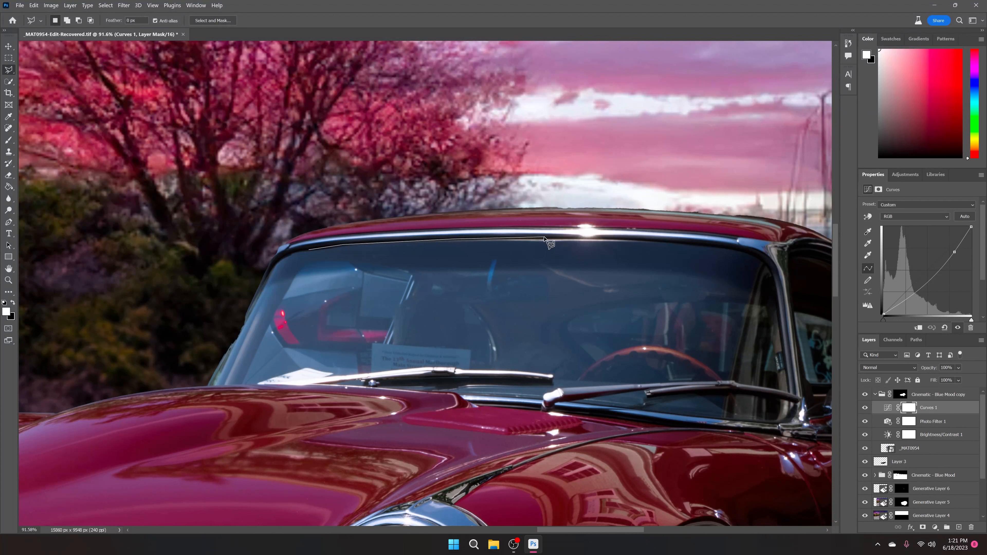
pyautogui.click(529, 238)
pyautogui.click(684, 244)
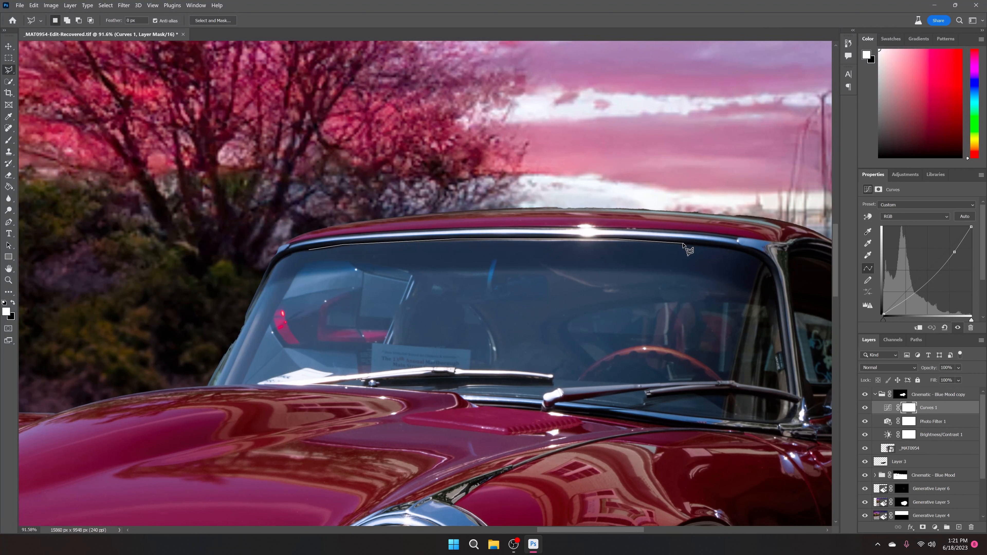
pyautogui.click(718, 246)
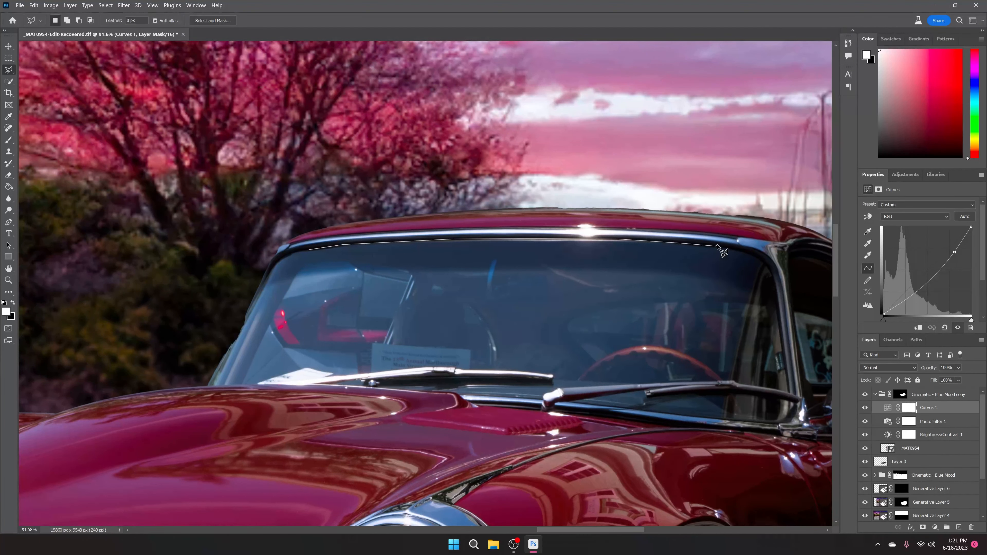
pyautogui.click(756, 254)
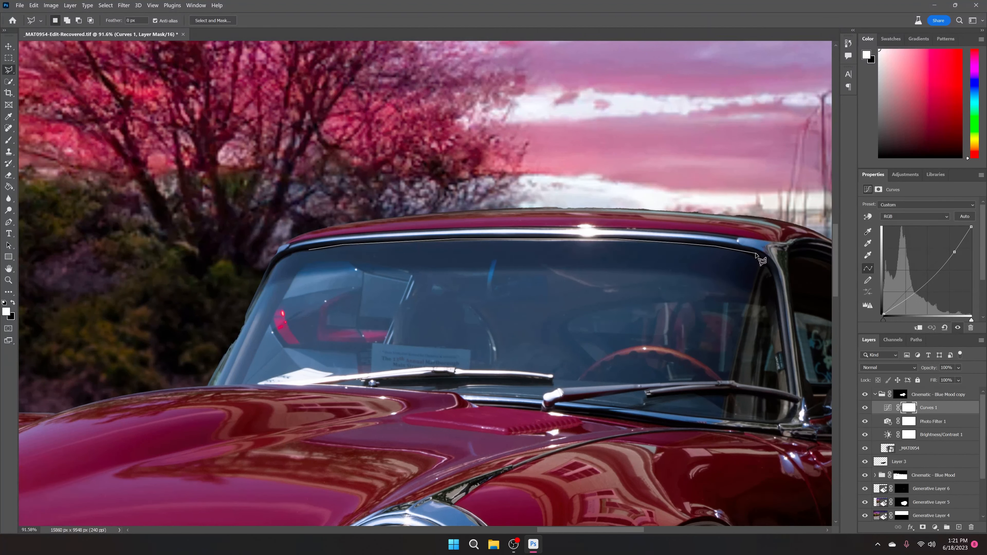
pyautogui.click(772, 268)
pyautogui.click(791, 405)
pyautogui.click(786, 423)
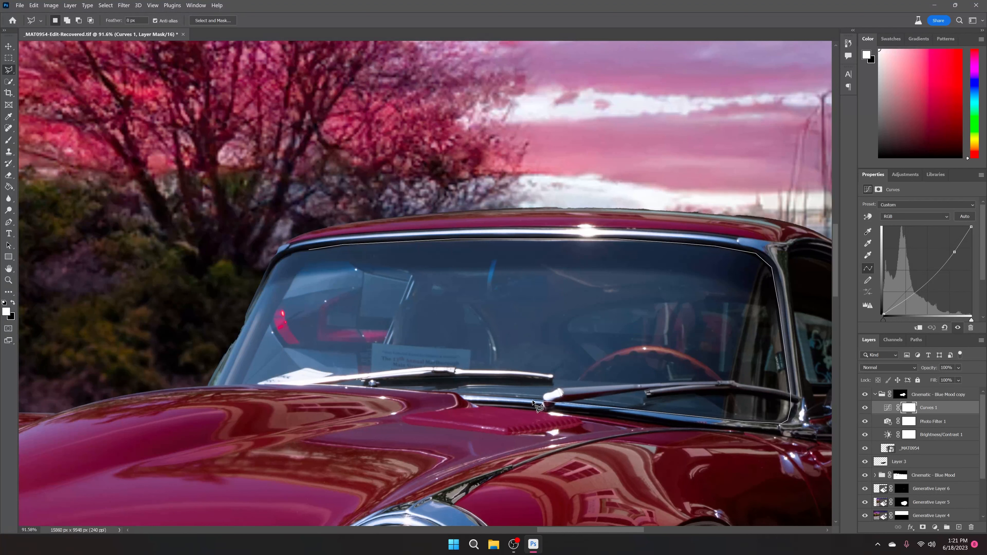
pyautogui.click(543, 402)
pyautogui.click(208, 387)
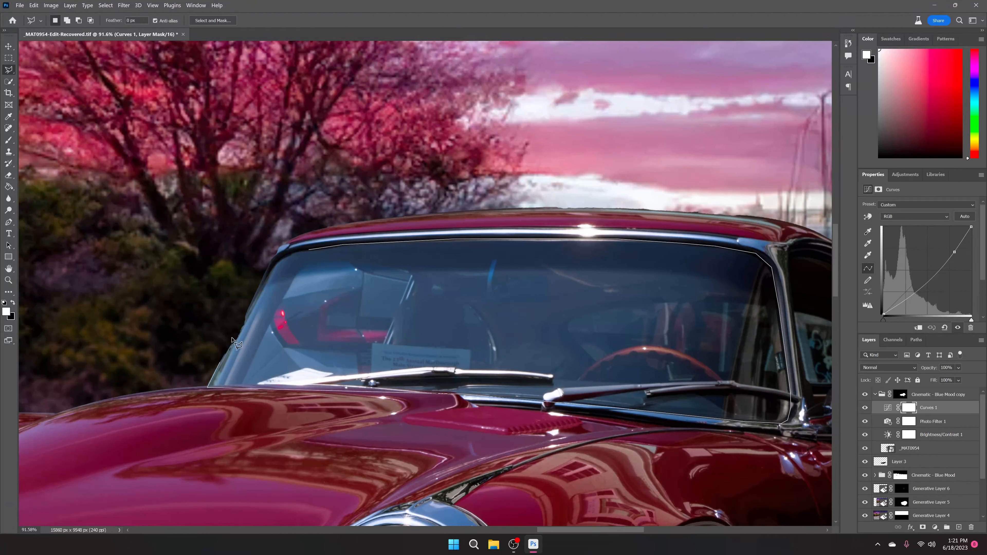
pyautogui.click(270, 267)
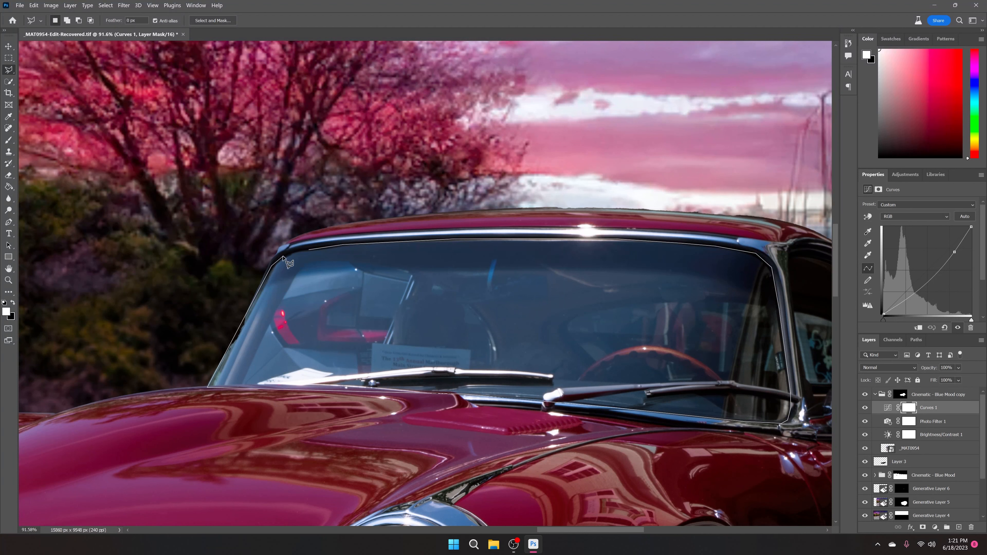
pyautogui.click(306, 249)
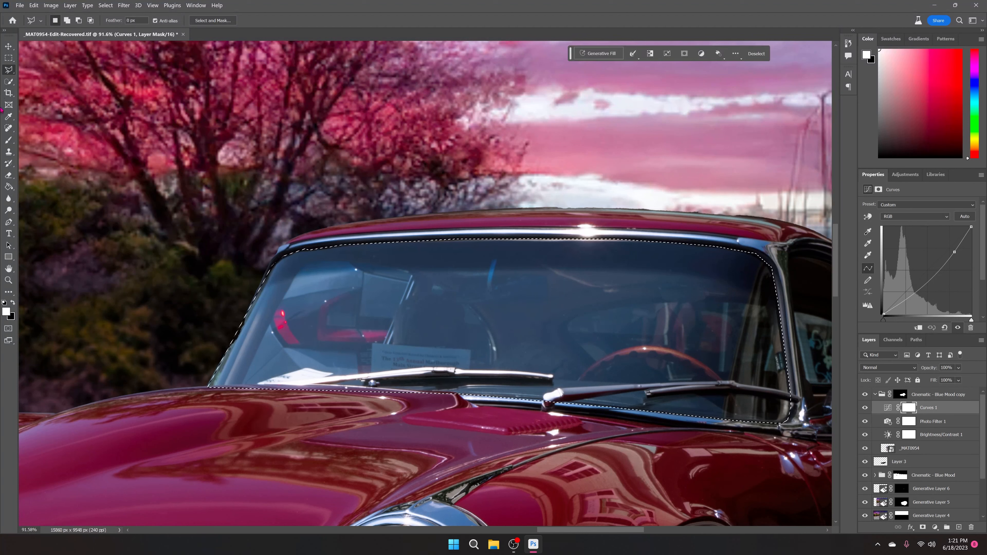
# Add an empty layer above Curves 1 and, above it, a Color Balance adjustment masked to the windshield selection
pyautogui.click(8, 45)
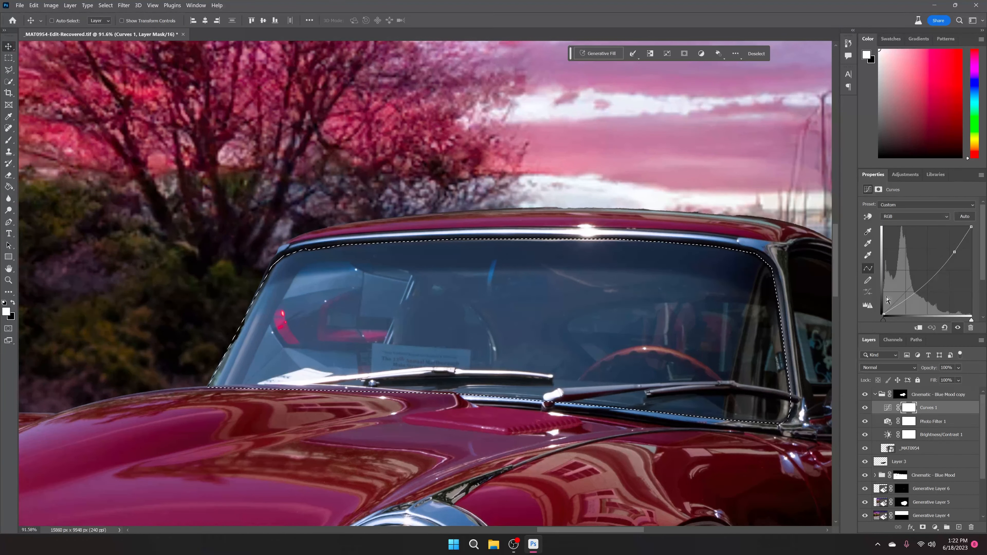
pyautogui.click(958, 528)
pyautogui.press('d')
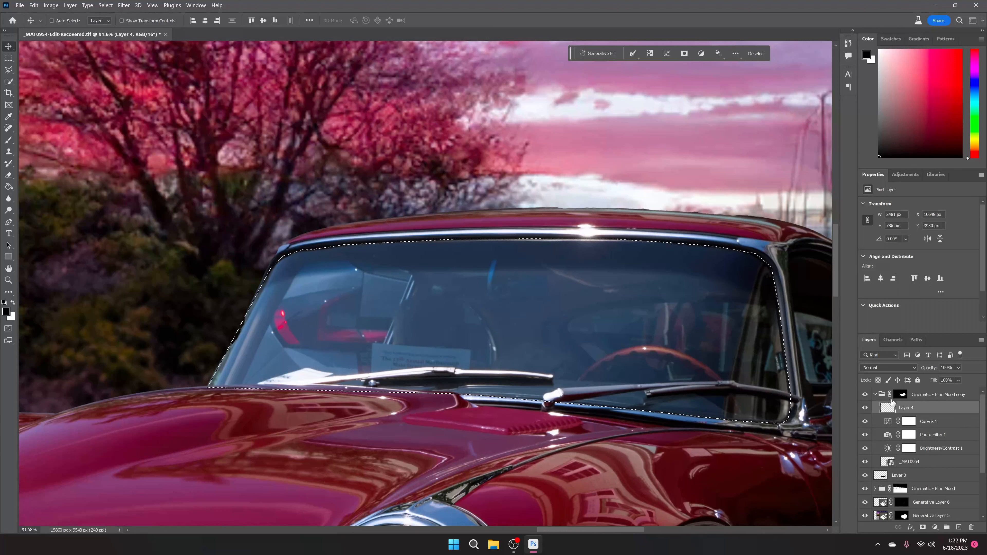
pyautogui.moveTo(882, 411); pyautogui.dragTo(925, 411)
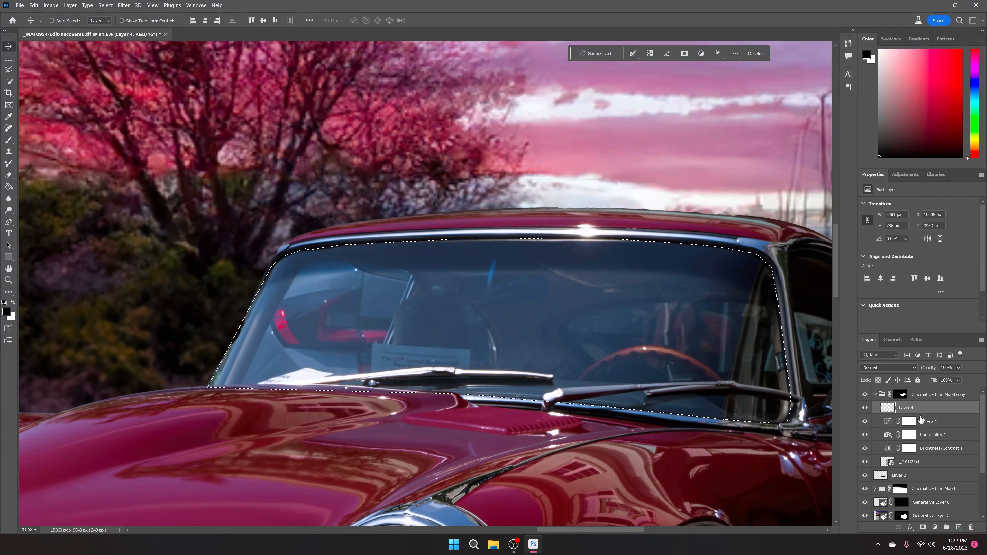
pyautogui.click(899, 174)
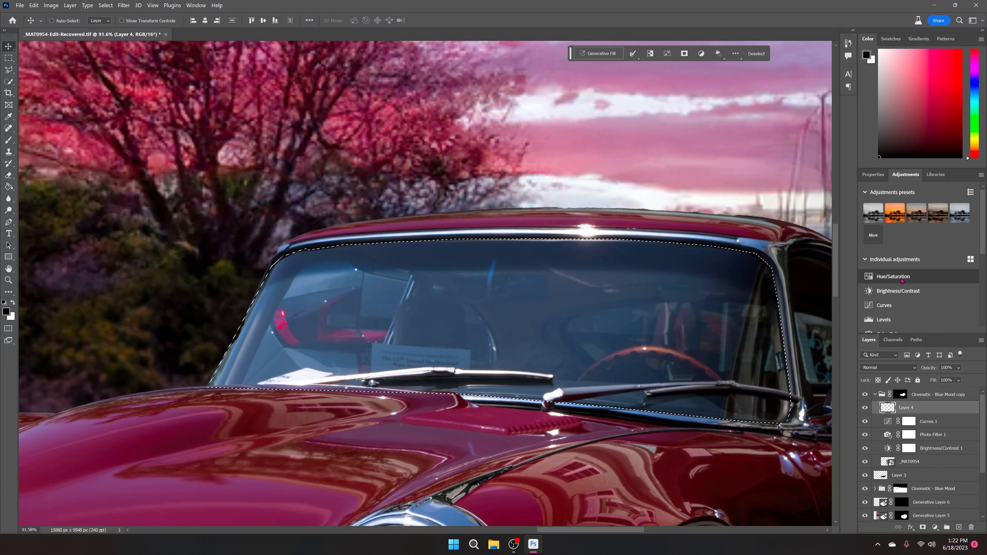
pyautogui.scroll(-2, 906, 280)
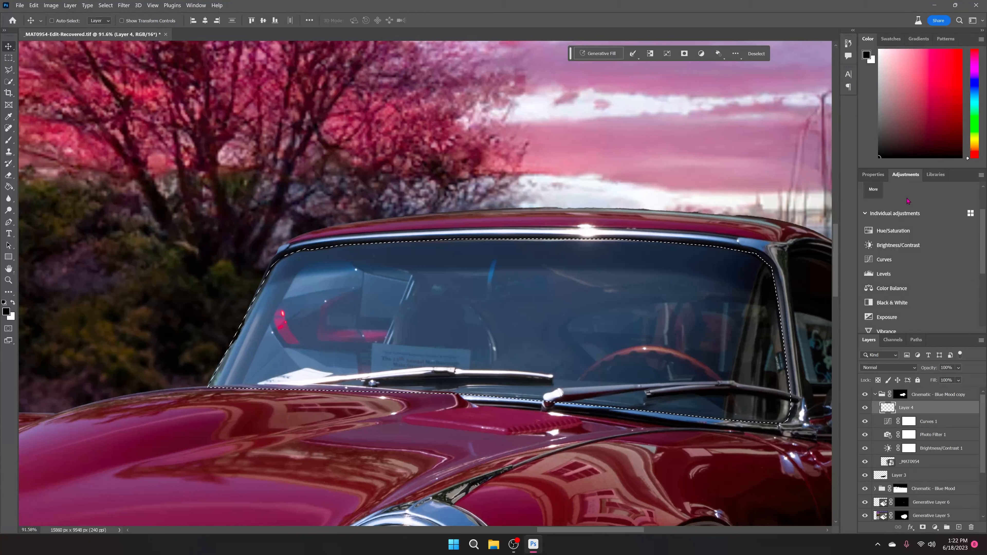
pyautogui.click(929, 287)
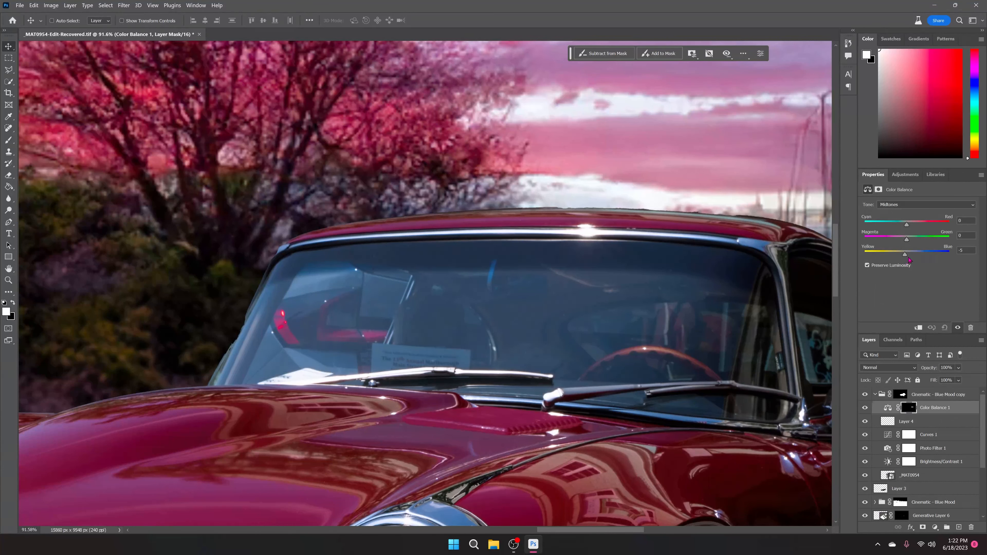
# Set the windshield Color Balance midtones to Cyan-Red +3, Magenta-Green -24 and Yellow-Blue +3
pyautogui.moveTo(907, 254); pyautogui.dragTo(896, 242)
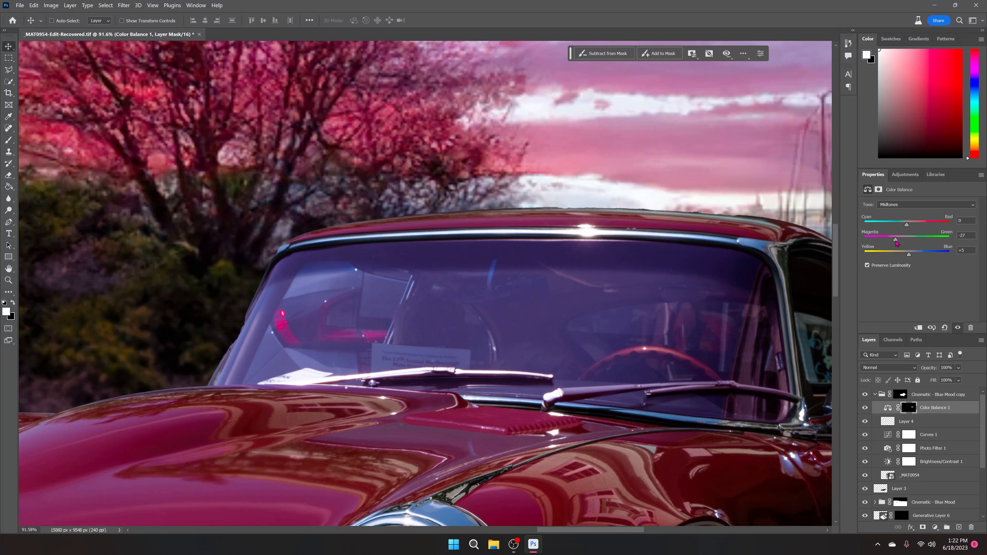
pyautogui.click(913, 225)
pyautogui.moveTo(914, 227); pyautogui.dragTo(910, 228)
pyautogui.moveTo(895, 243); pyautogui.dragTo(899, 242)
pyautogui.hotkey('ctrl', '0')
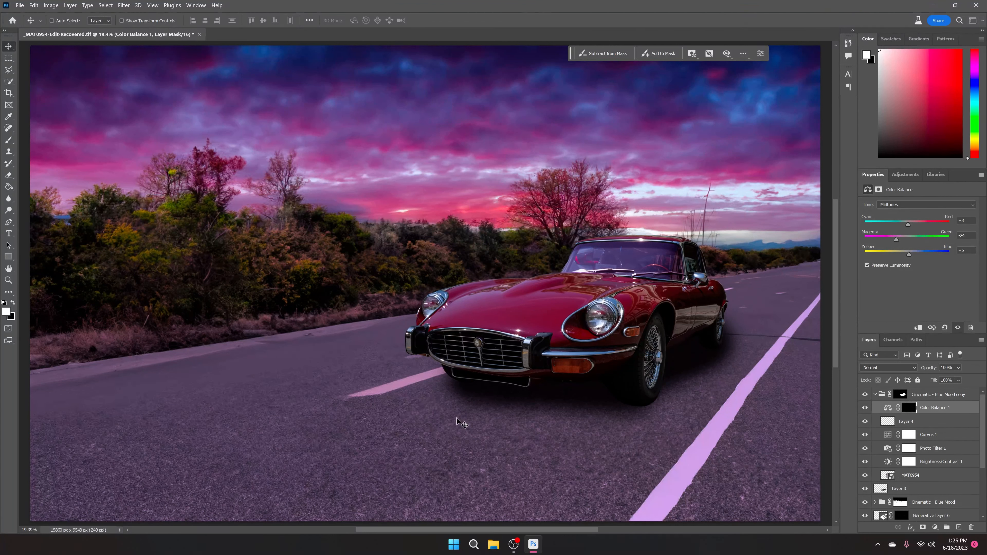
# Paint the side mirror white on the Color Balance 1 mask with a 100 px brush at 47% opacity
pyautogui.press('b')
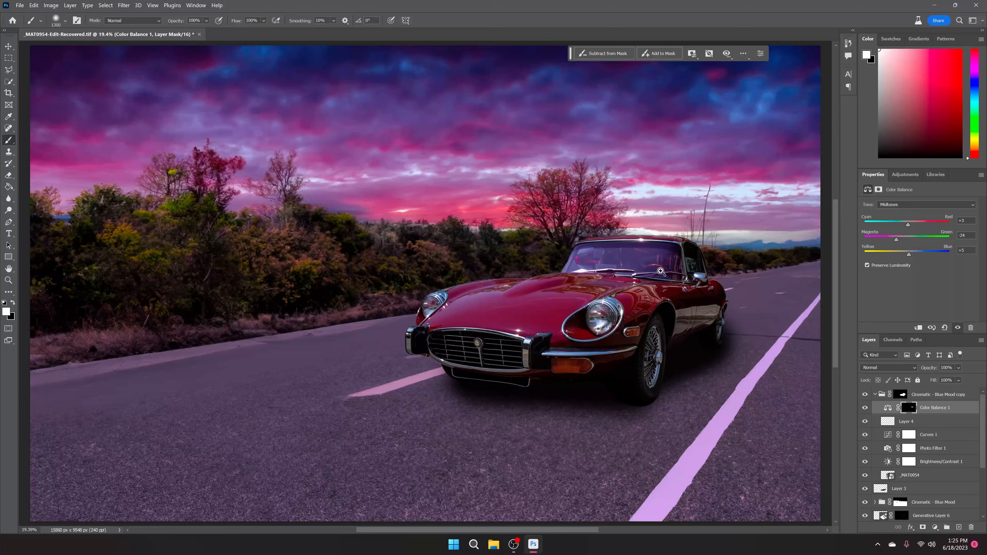
pyautogui.moveTo(671, 263)
pyautogui.mouseDown()
pyautogui.moveTo(775, 323)
pyautogui.moveTo(342, 203)
pyautogui.moveTo(337, 265)
pyautogui.moveTo(299, 252)
pyautogui.mouseUp()
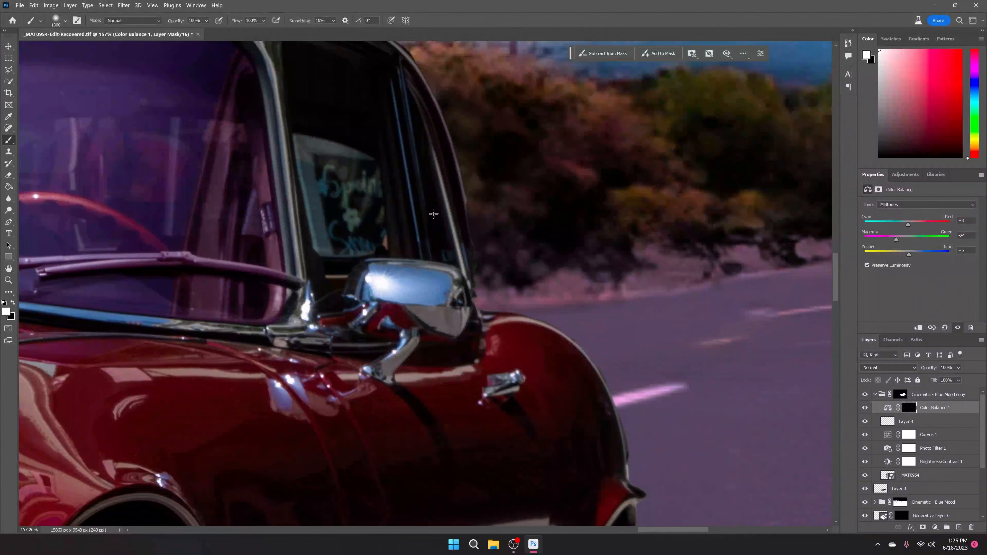
pyautogui.press('[')
pyautogui.press('[')
pyautogui.press('[')
pyautogui.press('[')
pyautogui.press('[')
pyautogui.press('[')
pyautogui.press('[')
pyautogui.press('[')
pyautogui.press('[')
pyautogui.press('[')
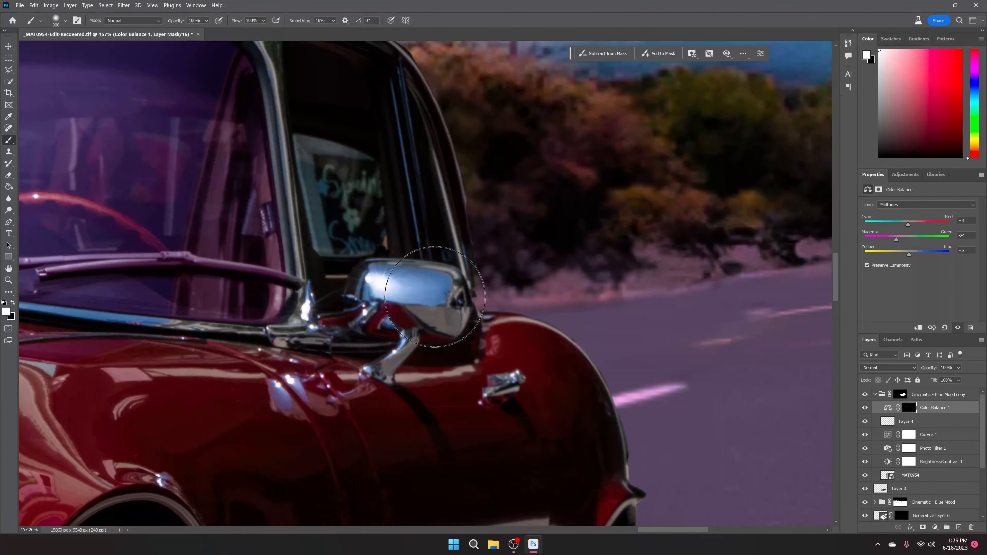
pyautogui.press('[')
pyautogui.press('[')
pyautogui.press('[')
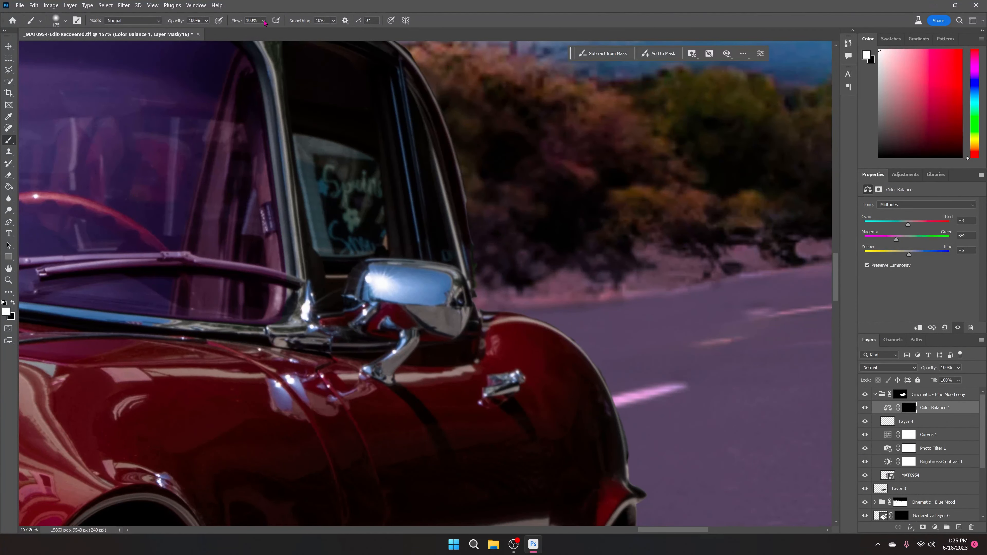
pyautogui.click(206, 21)
pyautogui.click(263, 21)
pyautogui.click(263, 20)
pyautogui.click(205, 22)
pyautogui.moveTo(226, 30); pyautogui.dragTo(204, 31)
pyautogui.press('[')
pyautogui.press('[')
pyautogui.press('[')
pyautogui.moveTo(360, 317)
pyautogui.mouseDown()
pyautogui.moveTo(369, 278)
pyautogui.moveTo(398, 271)
pyautogui.moveTo(452, 284)
pyautogui.moveTo(372, 299)
pyautogui.moveTo(442, 307)
pyautogui.moveTo(424, 324)
pyautogui.moveTo(442, 320)
pyautogui.moveTo(379, 373)
pyautogui.moveTo(379, 319)
pyautogui.moveTo(422, 319)
pyautogui.moveTo(414, 326)
pyautogui.moveTo(361, 310)
pyautogui.moveTo(399, 277)
pyautogui.moveTo(451, 292)
pyautogui.moveTo(391, 290)
pyautogui.moveTo(448, 314)
pyautogui.moveTo(420, 328)
pyautogui.moveTo(390, 319)
pyautogui.moveTo(415, 332)
pyautogui.moveTo(374, 383)
pyautogui.moveTo(385, 328)
pyautogui.moveTo(351, 308)
pyautogui.moveTo(403, 275)
pyautogui.moveTo(471, 293)
pyautogui.moveTo(421, 304)
pyautogui.moveTo(452, 295)
pyautogui.moveTo(406, 349)
pyautogui.mouseUp()
pyautogui.moveTo(383, 285)
pyautogui.mouseDown()
pyautogui.moveTo(405, 267)
pyautogui.moveTo(392, 281)
pyautogui.moveTo(429, 304)
pyautogui.moveTo(405, 311)
pyautogui.moveTo(455, 308)
pyautogui.moveTo(429, 319)
pyautogui.moveTo(368, 297)
pyautogui.mouseUp()
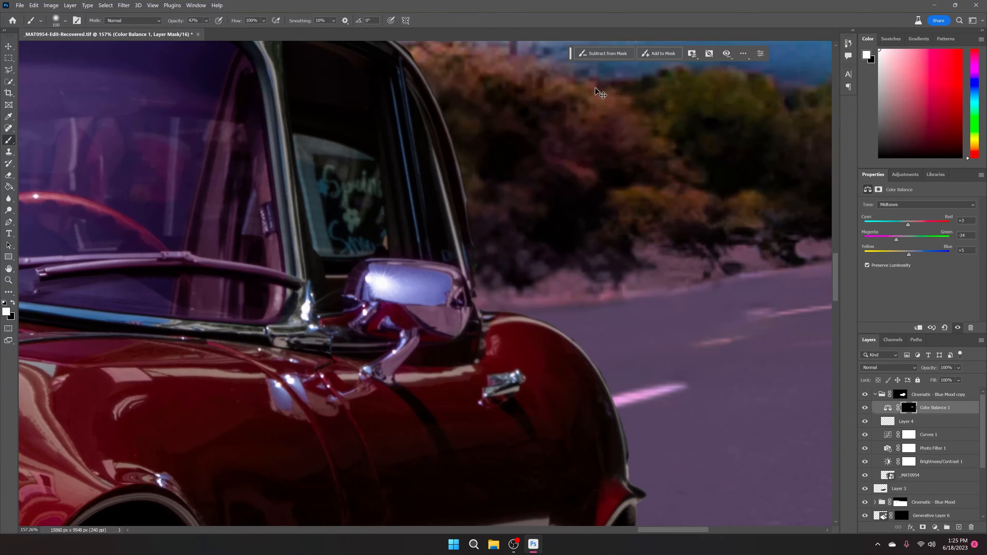
pyautogui.hotkey('ctrl', '0')
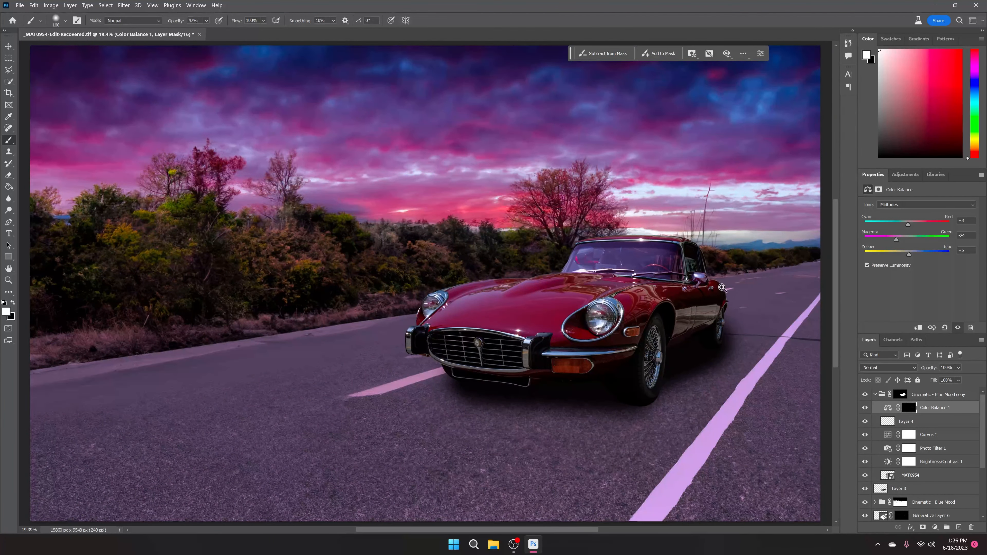
# Draw a rectangular marquee selection around the upper part of the car's side mirror
pyautogui.scroll(10, 686, 272)
pyautogui.moveTo(652, 299); pyautogui.dragTo(452, 279)
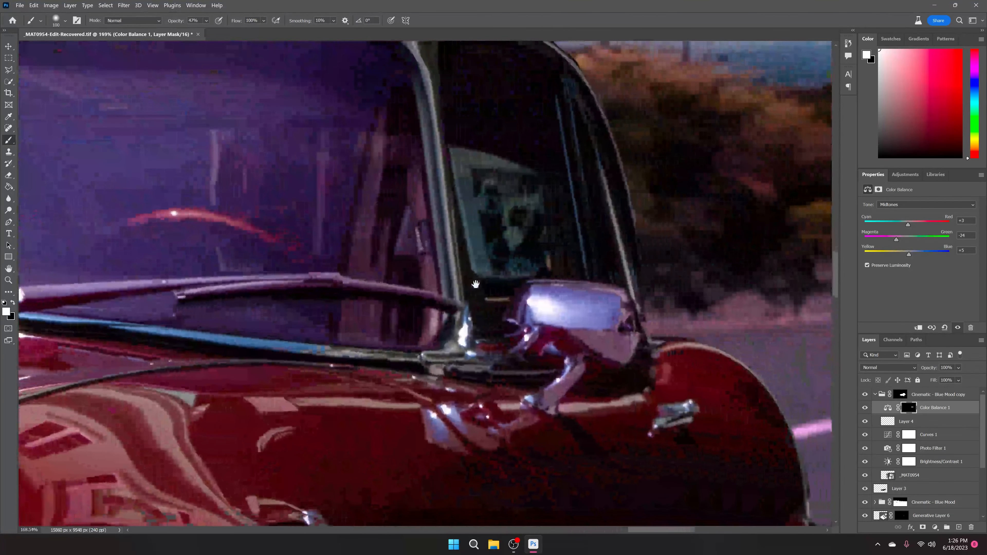
pyautogui.moveTo(574, 165); pyautogui.dragTo(546, 286)
pyautogui.press('m')
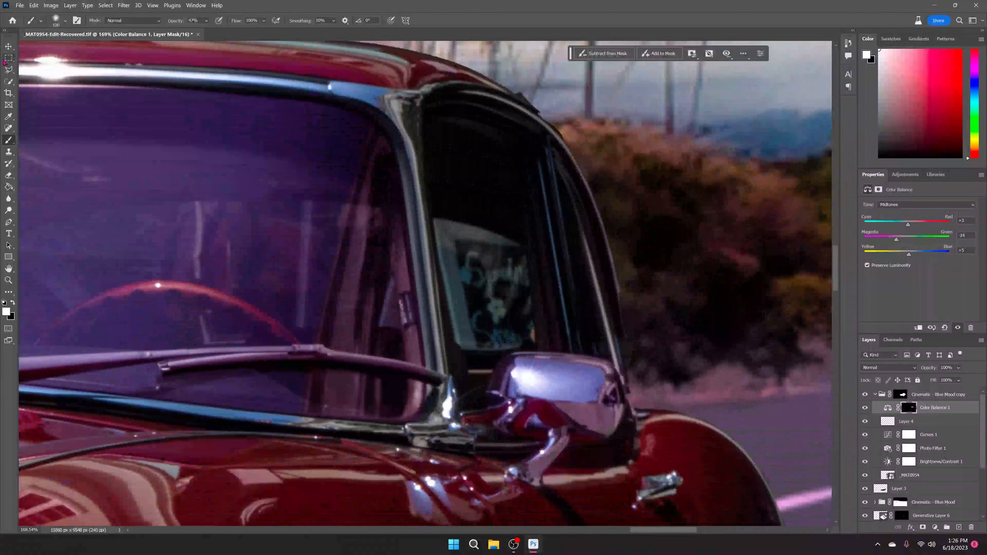
pyautogui.moveTo(490, 341); pyautogui.dragTo(642, 414)
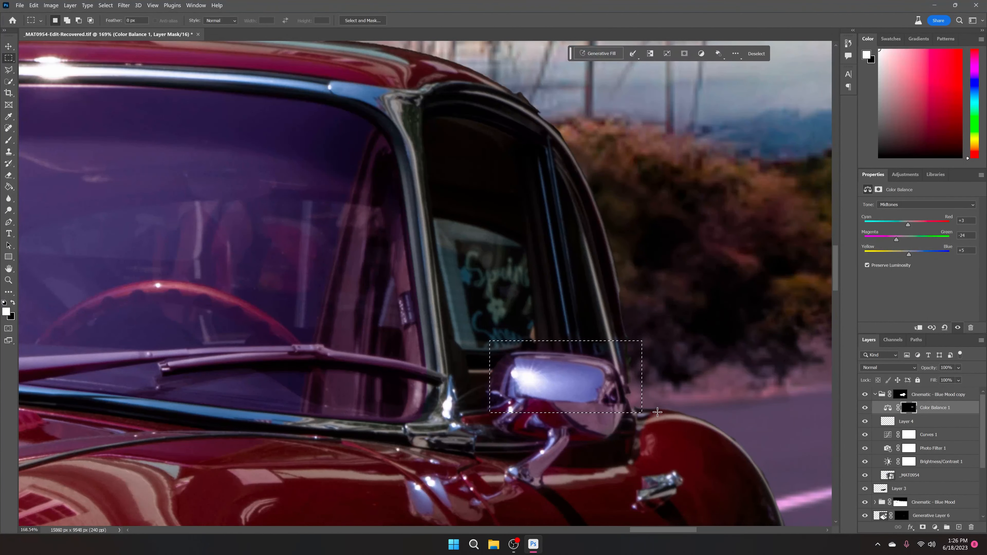
# Make the Cinematic - Blue Mood copy group active, collapse it, and start a Generative Fill prompt for the mirror selection with "refl"
pyautogui.click(945, 396)
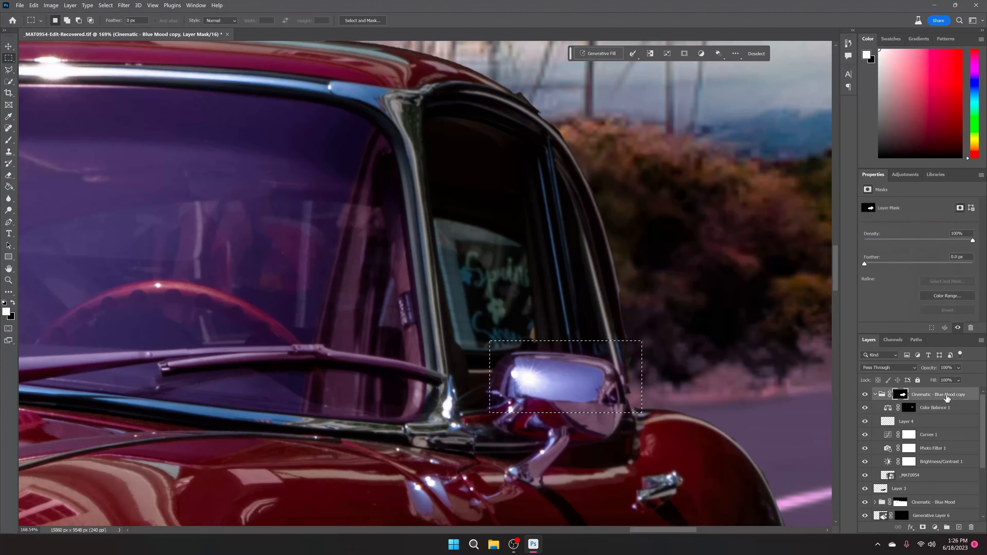
pyautogui.click(865, 394)
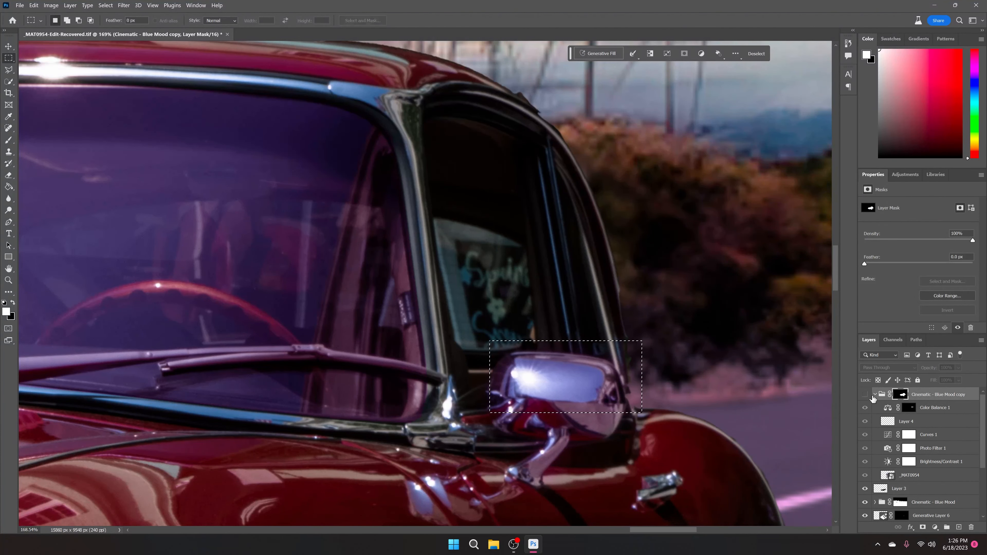
pyautogui.click(875, 394)
pyautogui.click(864, 395)
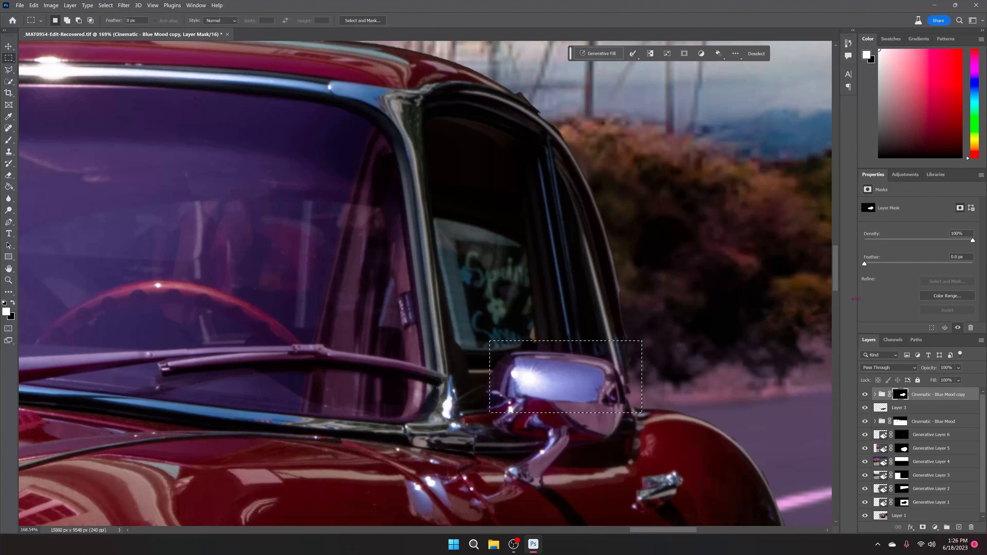
pyautogui.click(600, 50)
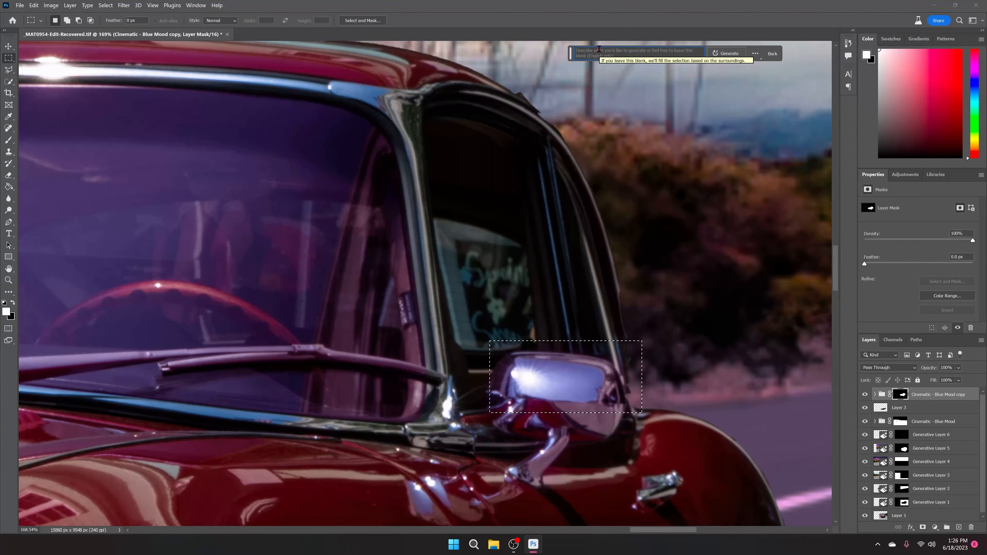
pyautogui.write('refl')
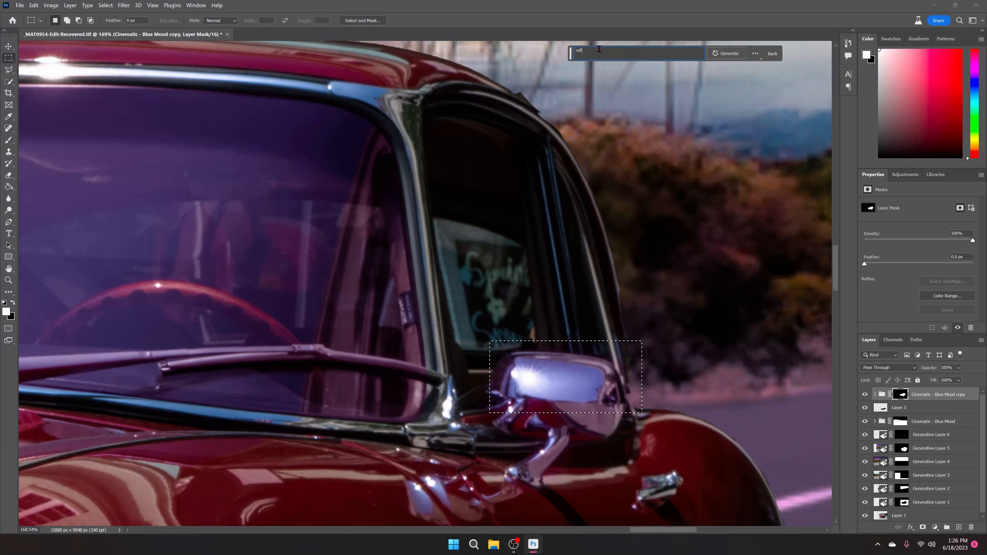